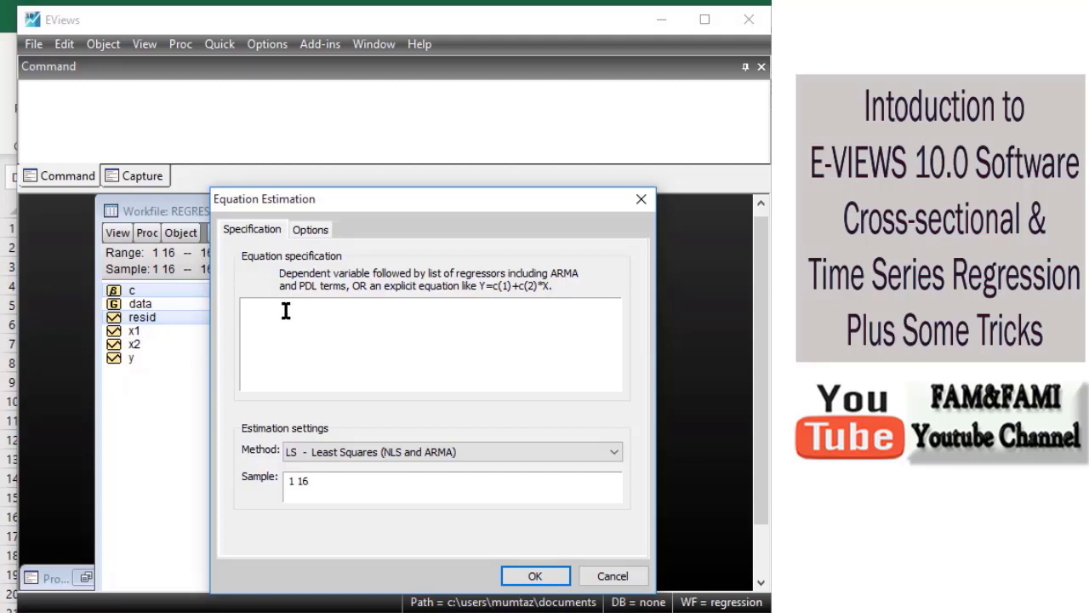
# Step: Specify the equation as y c x1 x2, keeping LS - Least Squares (NLS and ARMA) as the estimation method
pyautogui.write('y')
pyautogui.write('c x1 x2')
pyautogui.moveTo(293, 307); pyautogui.dragTo(235, 305)
pyautogui.click(524, 309)
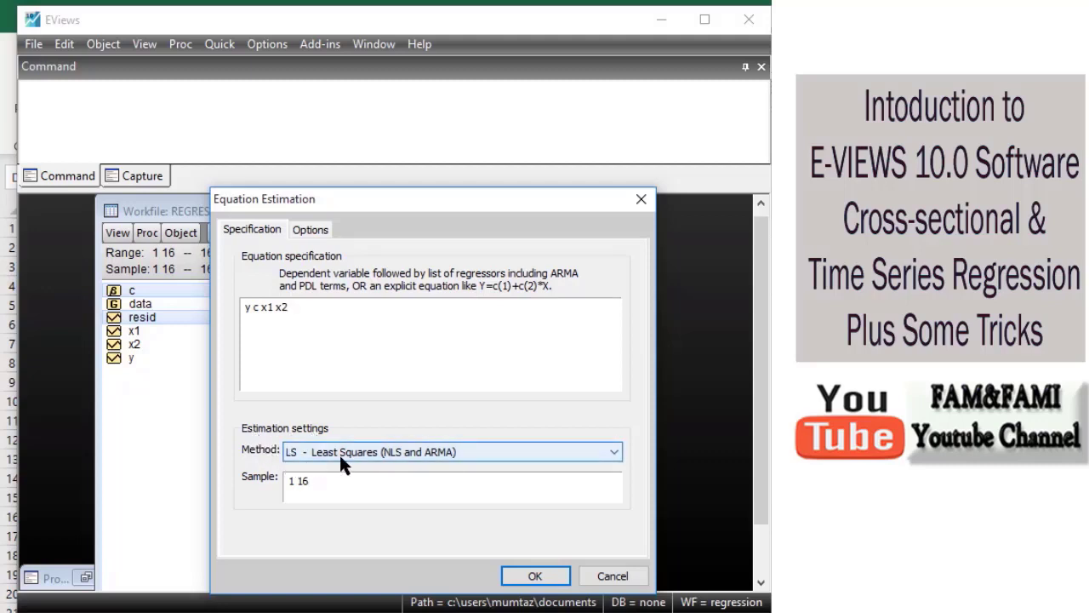
pyautogui.click(615, 456)
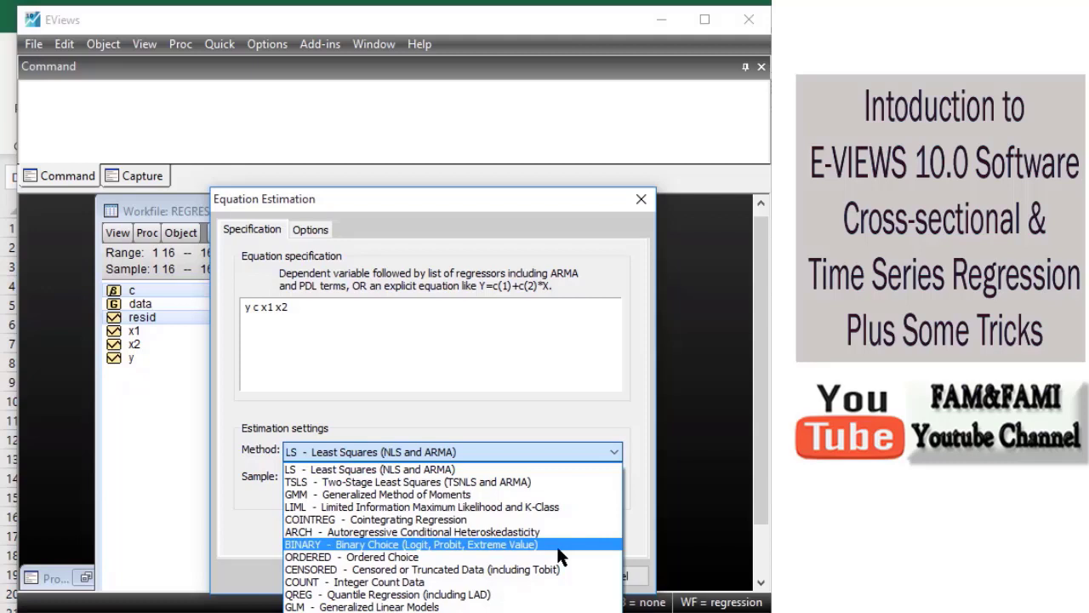
pyautogui.click(528, 339)
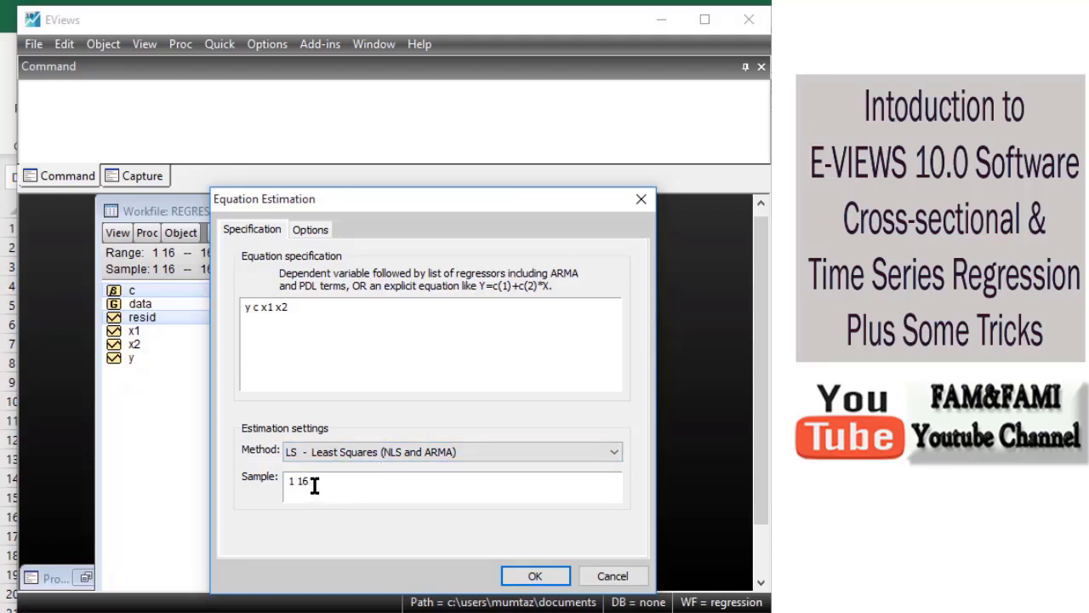
pyautogui.moveTo(349, 201); pyautogui.dragTo(422, 201)
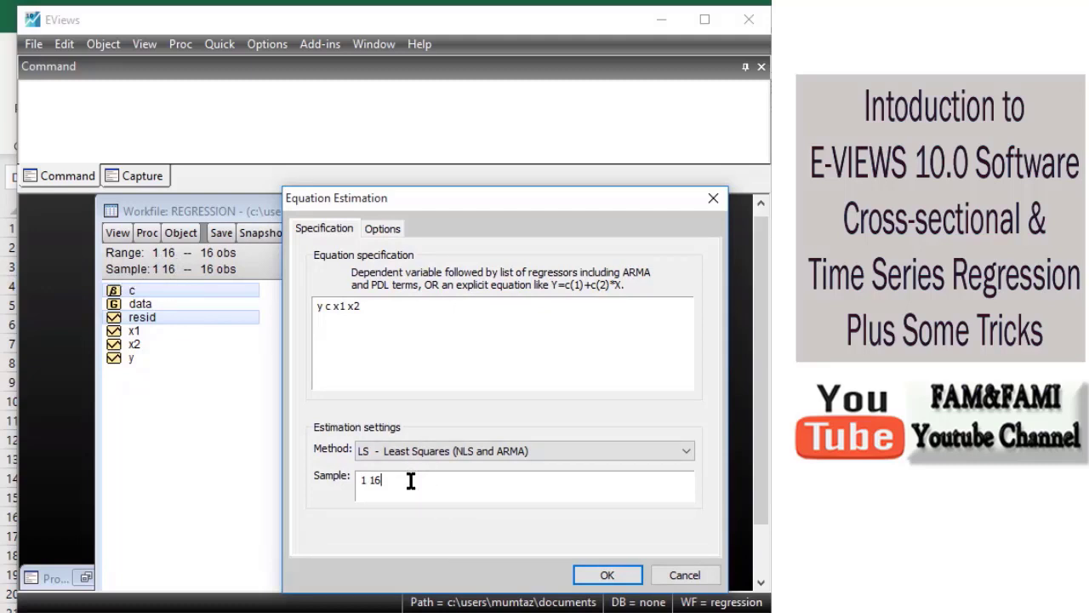
# Step: Try 14 and 10 as the last observation of the estimation sample, and restore the range to 1 16
pyautogui.press('BackSpace')
pyautogui.write('4')
pyautogui.press('BackSpace')
pyautogui.write('0')
pyautogui.press('BackSpace')
pyautogui.write('6')
pyautogui.press('Home')
pyautogui.press('Delete')
pyautogui.write('1')
pyautogui.press('XF86AudioMute')
# Step: Review the coefficient covariance and weights options without changing them, and estimate the least squares equation
pyautogui.click(382, 229)
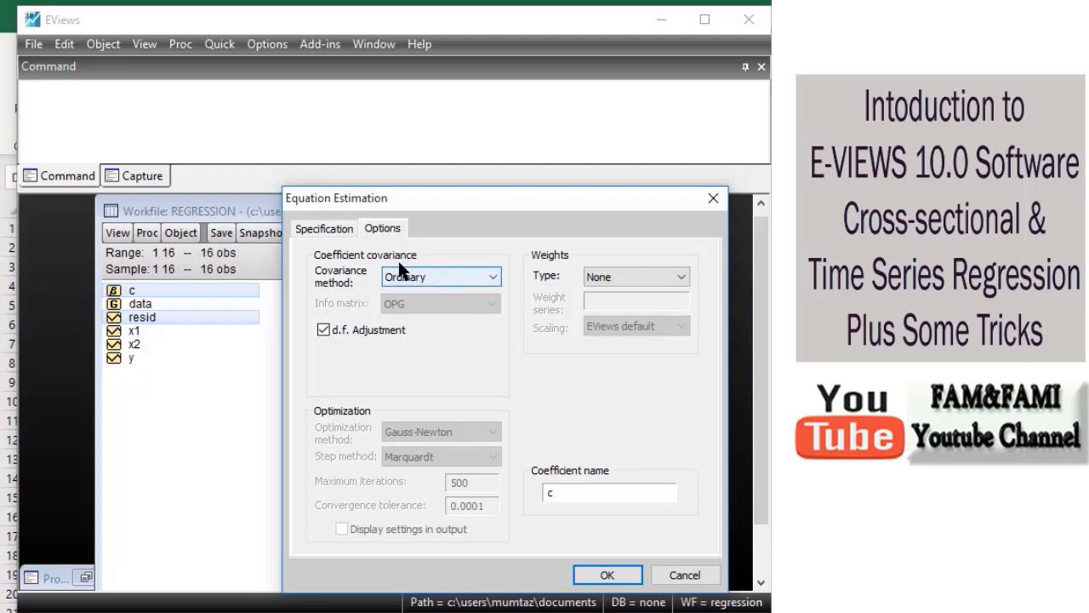
pyautogui.click(330, 228)
pyautogui.click(369, 230)
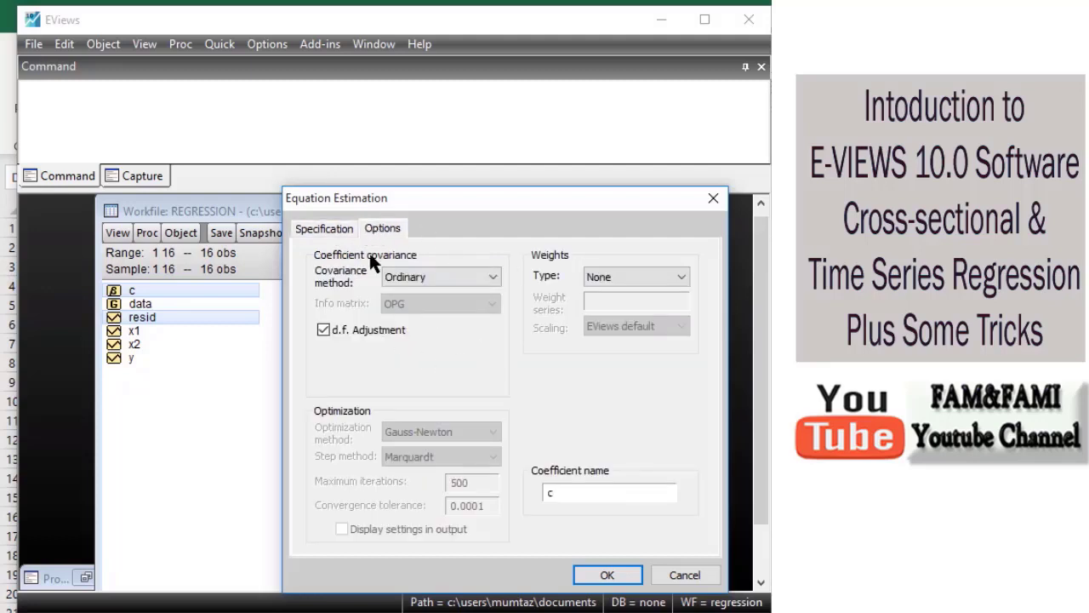
pyautogui.click(331, 229)
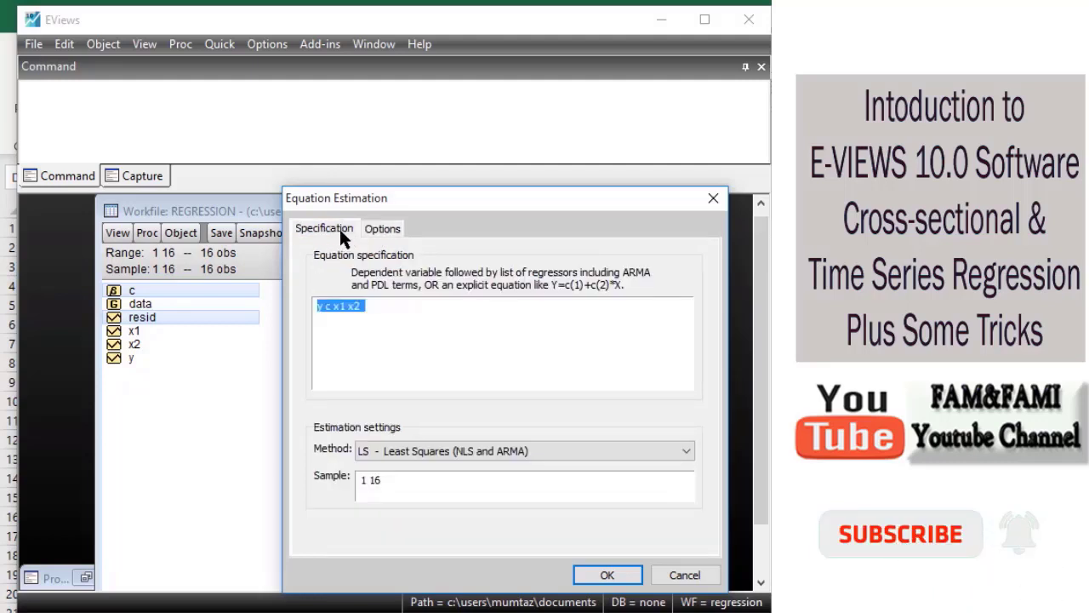
pyautogui.click(617, 577)
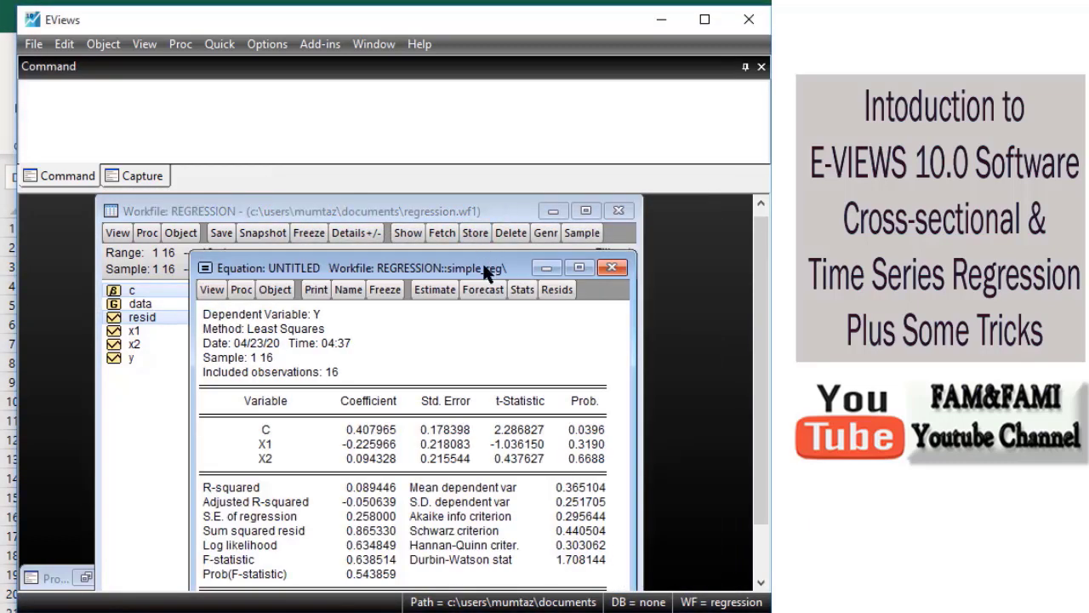
pyautogui.moveTo(482, 270); pyautogui.dragTo(488, 220)
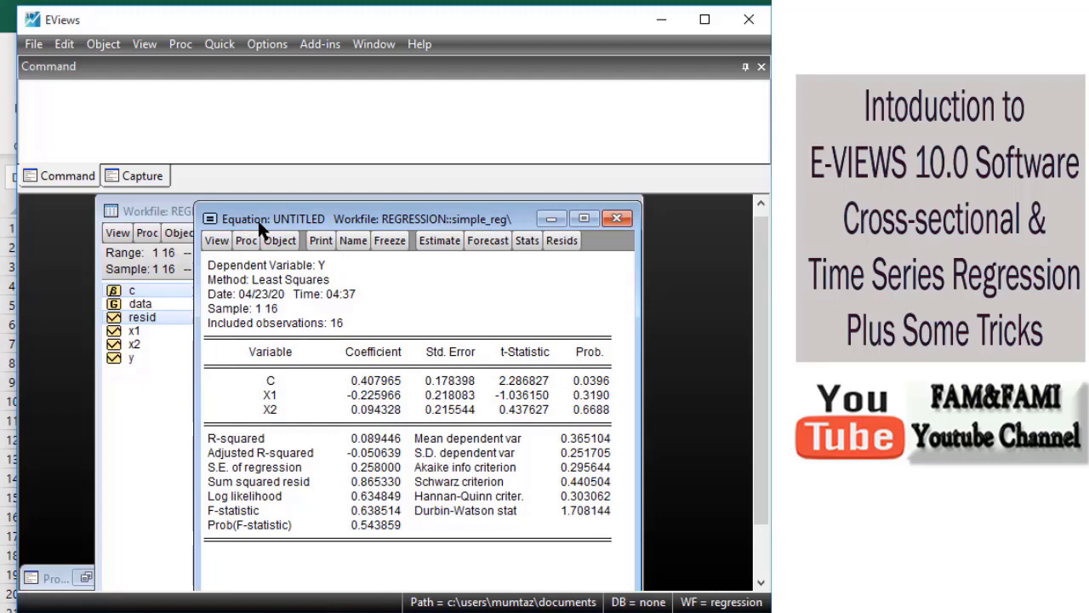
pyautogui.moveTo(267, 218); pyautogui.dragTo(267, 213)
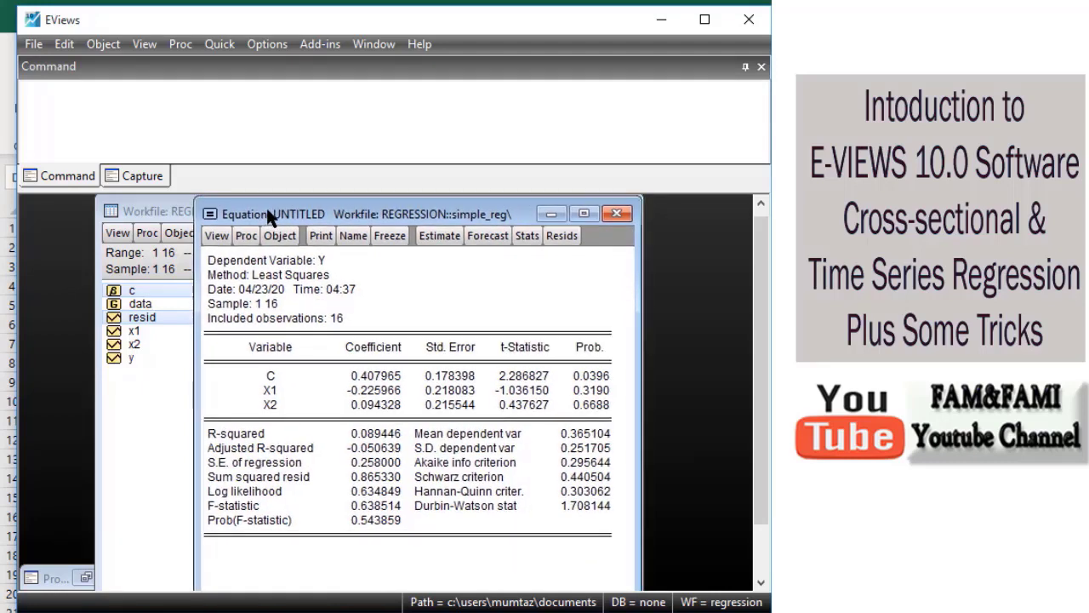
# Step: Examine the regression output's dependent variable, method, variable list and the coefficients of C, X1 and X2
pyautogui.moveTo(210, 258); pyautogui.dragTo(596, 533)
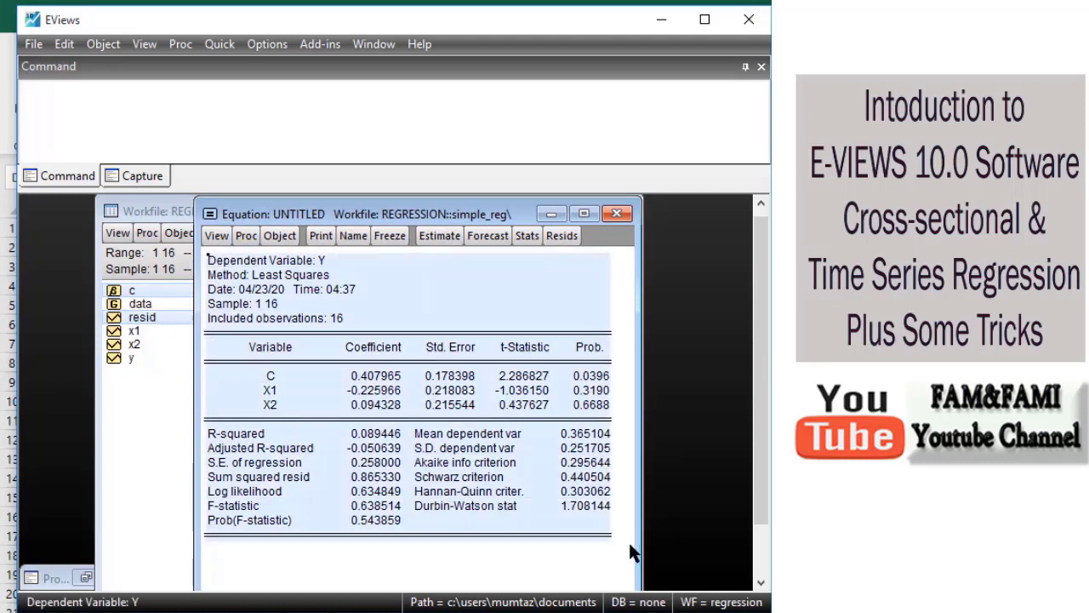
pyautogui.click(220, 265)
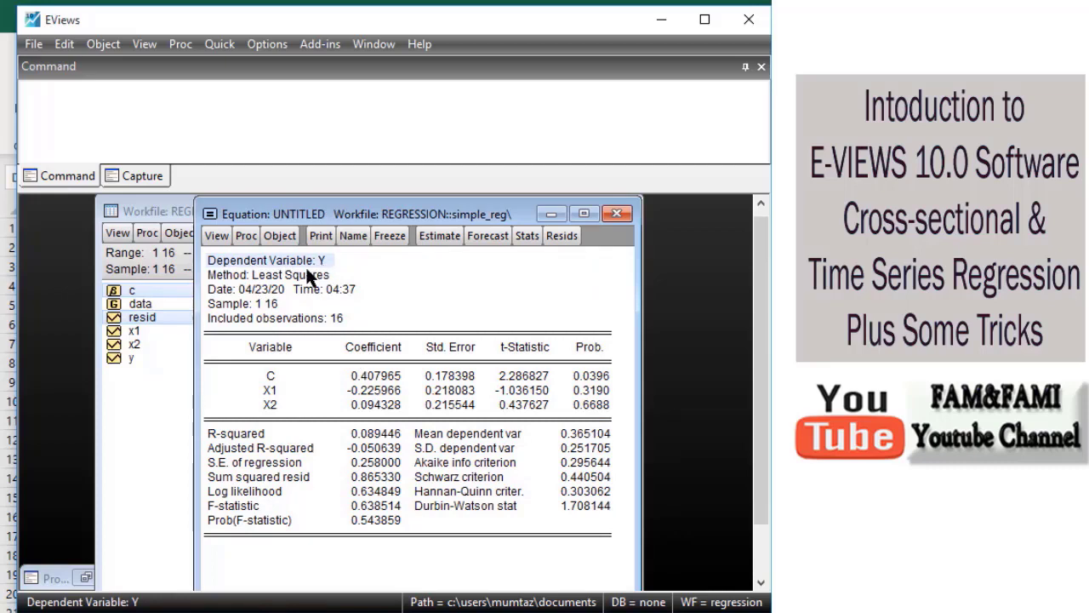
pyautogui.click(221, 280)
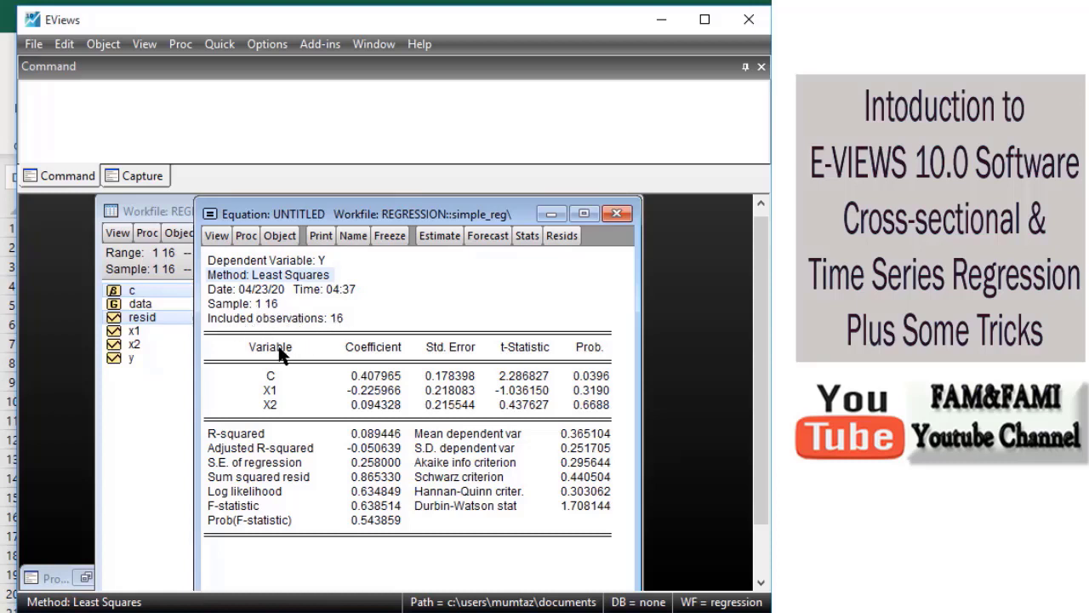
pyautogui.moveTo(281, 347); pyautogui.dragTo(279, 401)
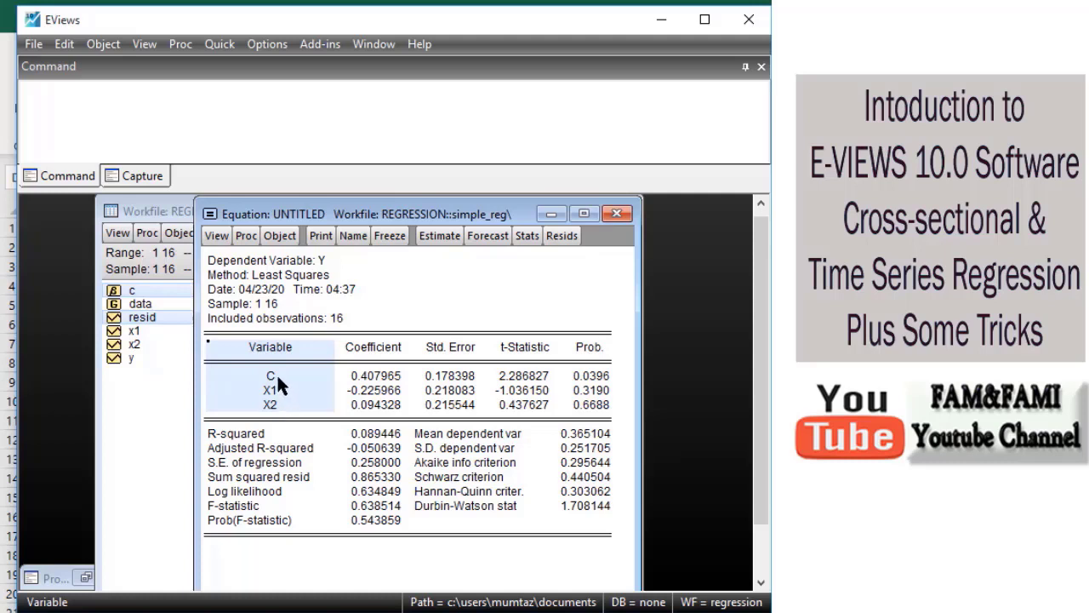
pyautogui.click(384, 338)
pyautogui.moveTo(385, 344); pyautogui.dragTo(388, 410)
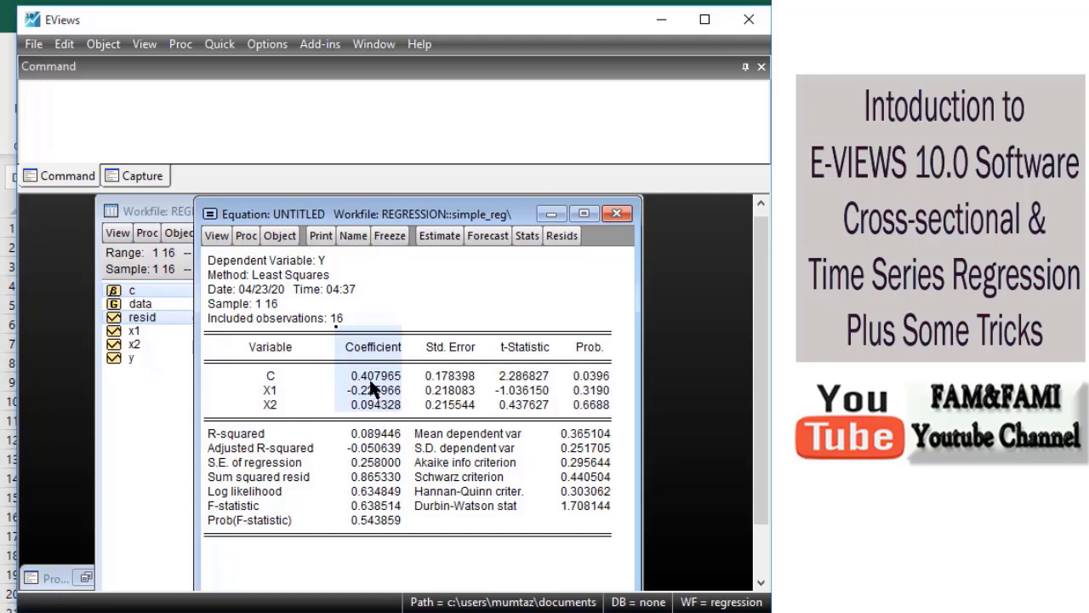
pyautogui.click(374, 382)
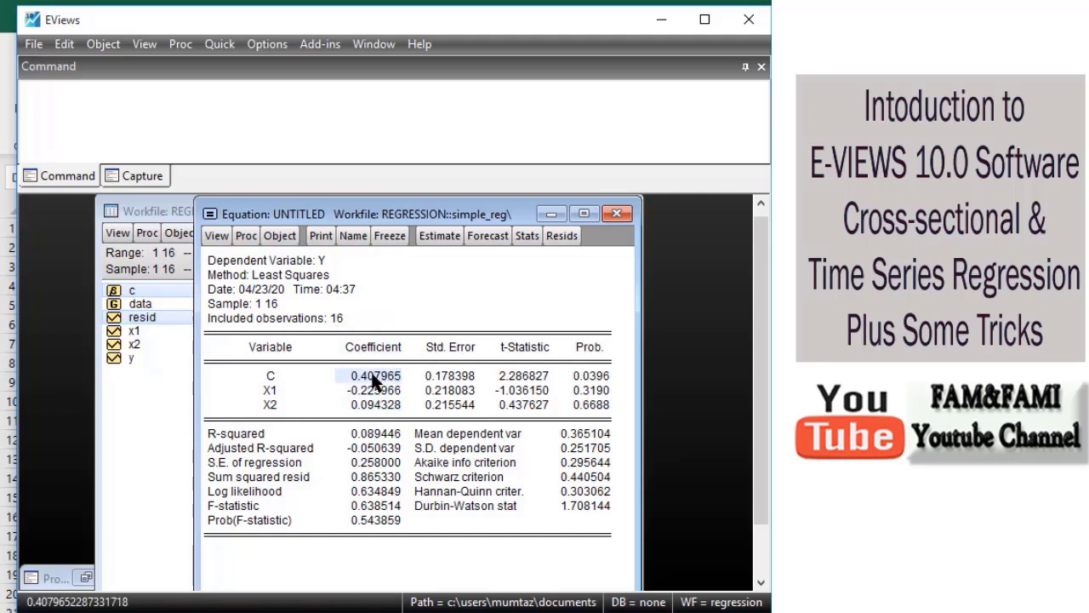
pyautogui.click(377, 392)
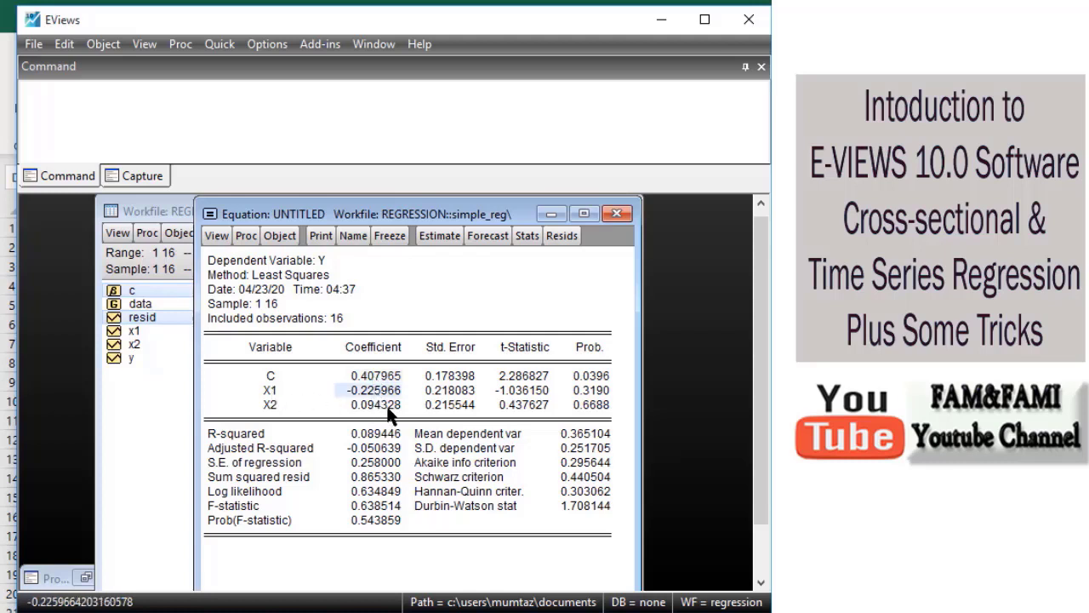
pyautogui.click(389, 409)
# Step: Examine the standard errors, t-statistics and probabilities of the regression coefficients, especially the probabilities of X1 and X2
pyautogui.moveTo(450, 352); pyautogui.dragTo(460, 409)
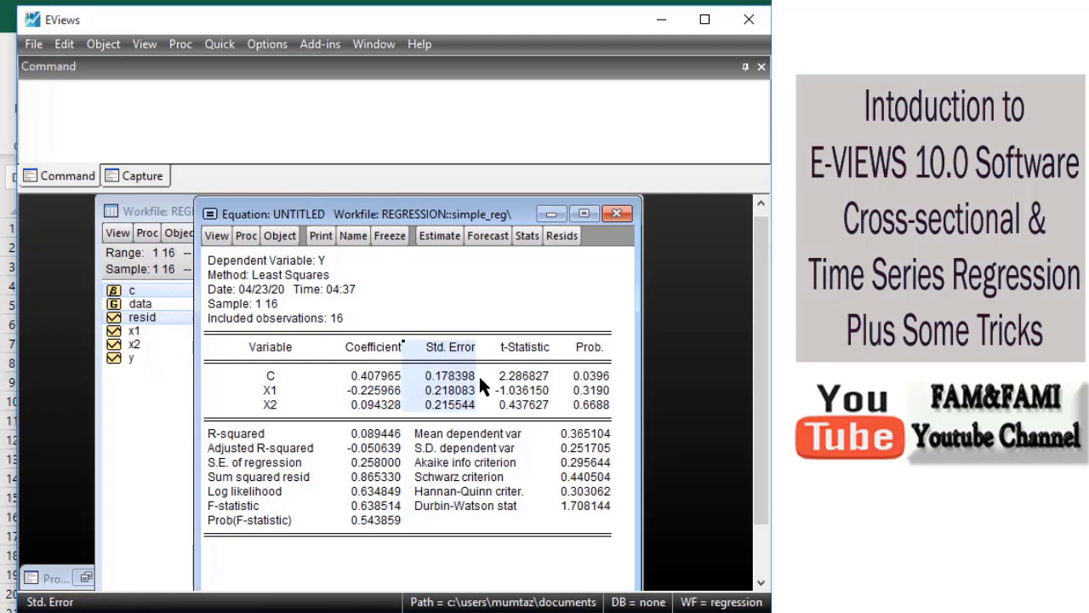
pyautogui.click(459, 377)
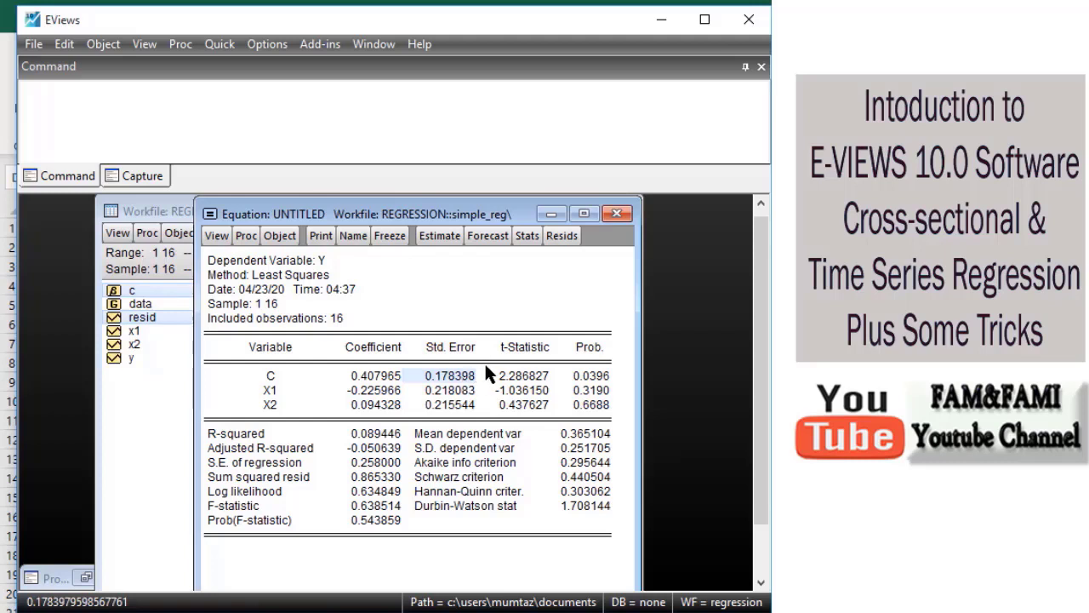
pyautogui.moveTo(533, 348); pyautogui.dragTo(536, 396)
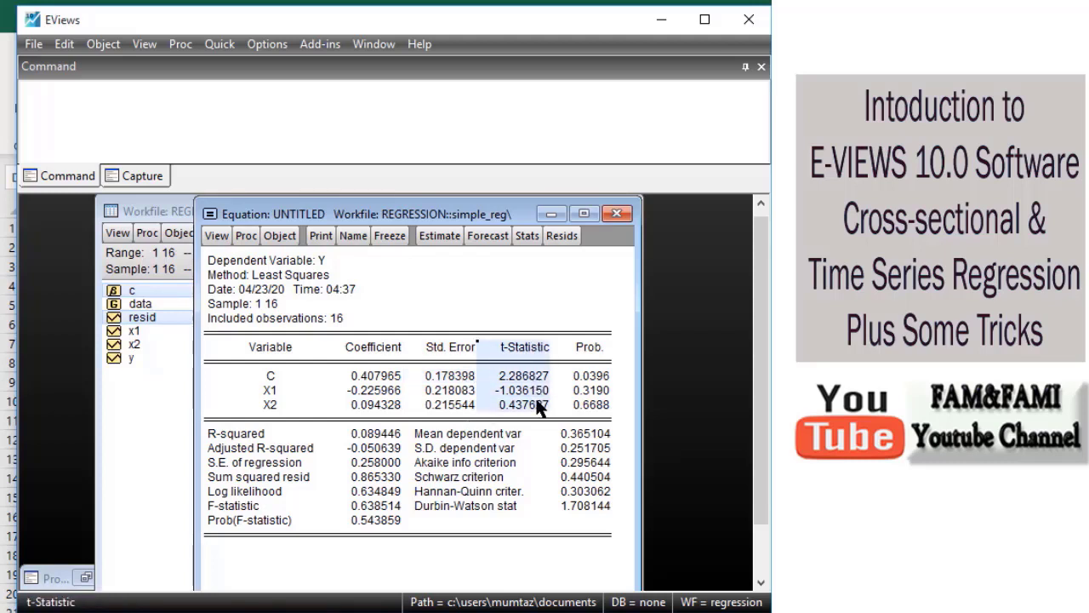
pyautogui.click(592, 351)
pyautogui.moveTo(593, 353); pyautogui.dragTo(598, 409)
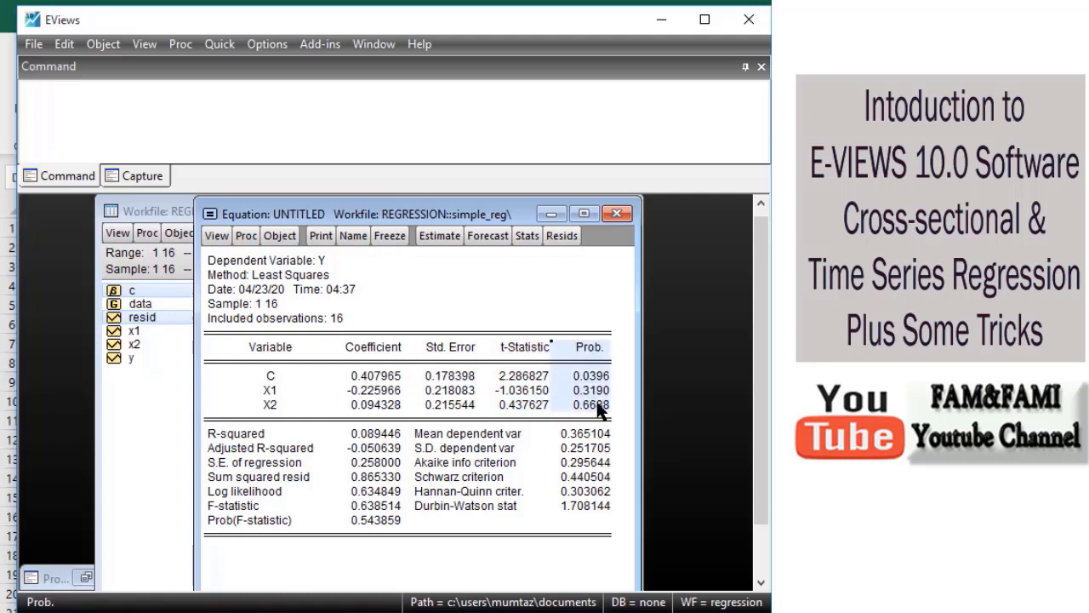
pyautogui.moveTo(592, 390); pyautogui.dragTo(591, 403)
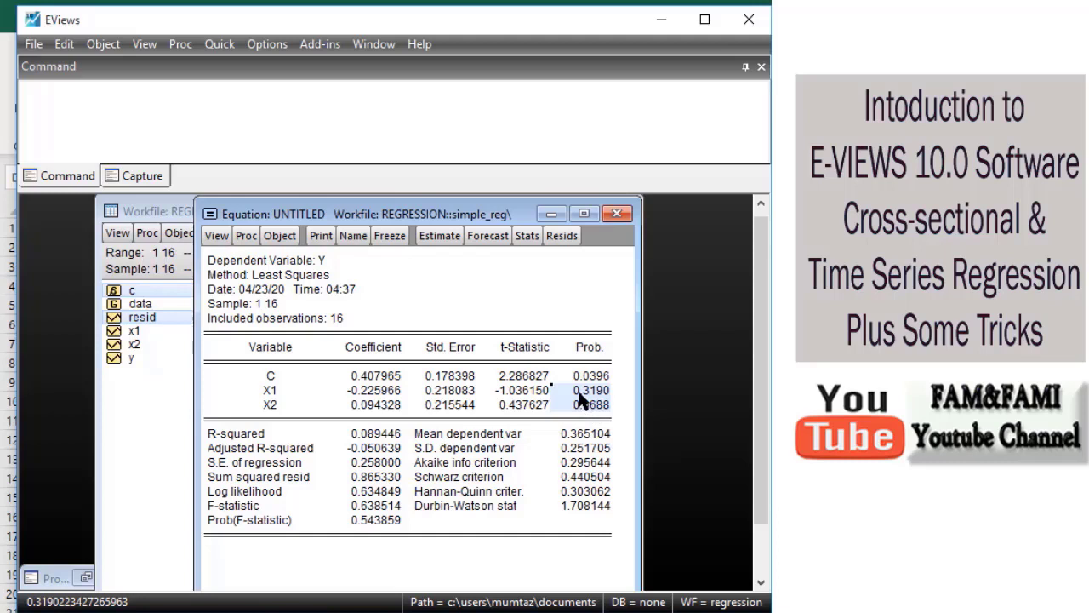
pyautogui.click(579, 393)
pyautogui.click(592, 408)
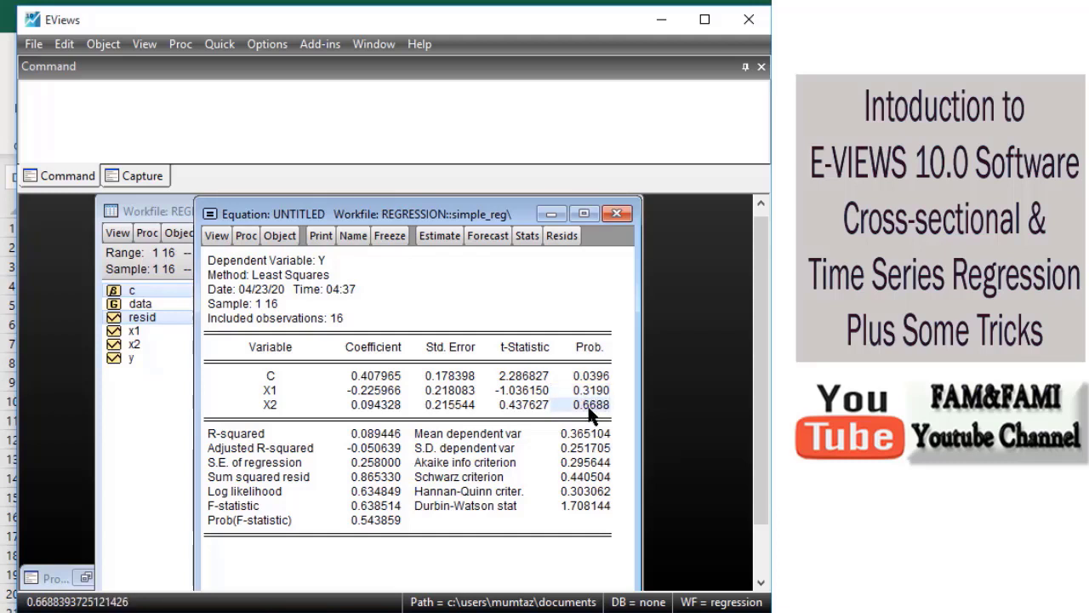
# Step: Examine the fit statistics from R-squared and adjusted R-squared down to the F-statistic and its probability
pyautogui.click(267, 435)
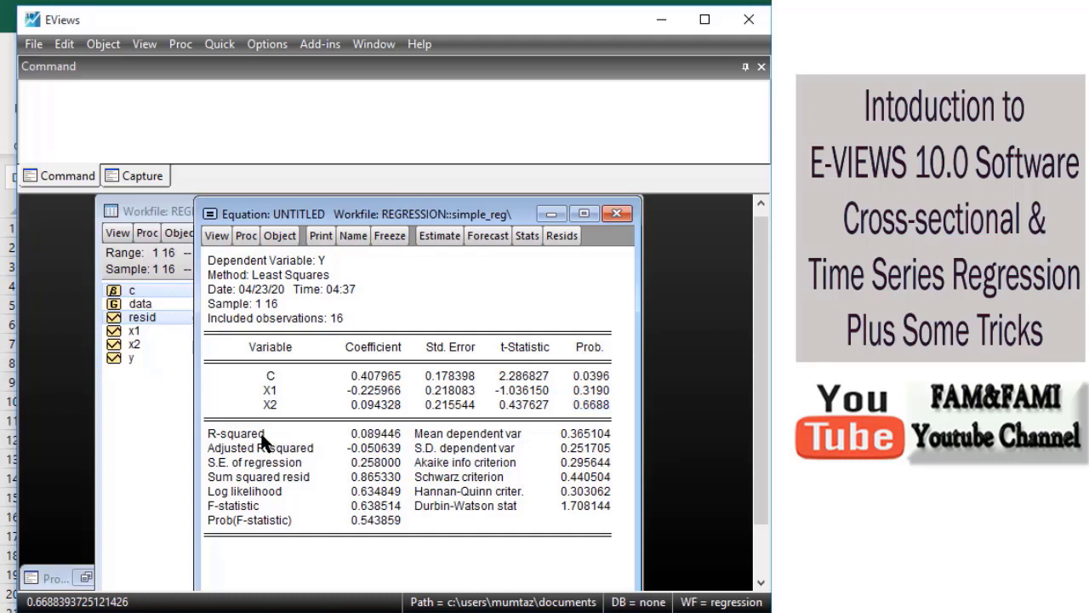
pyautogui.click(389, 449)
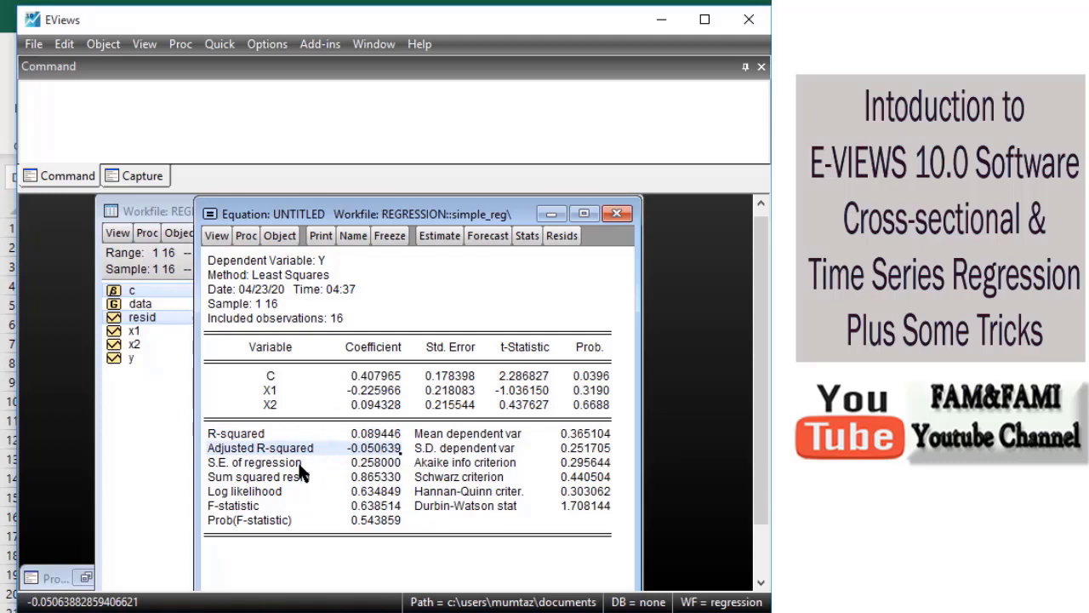
pyautogui.moveTo(259, 466); pyautogui.dragTo(400, 460)
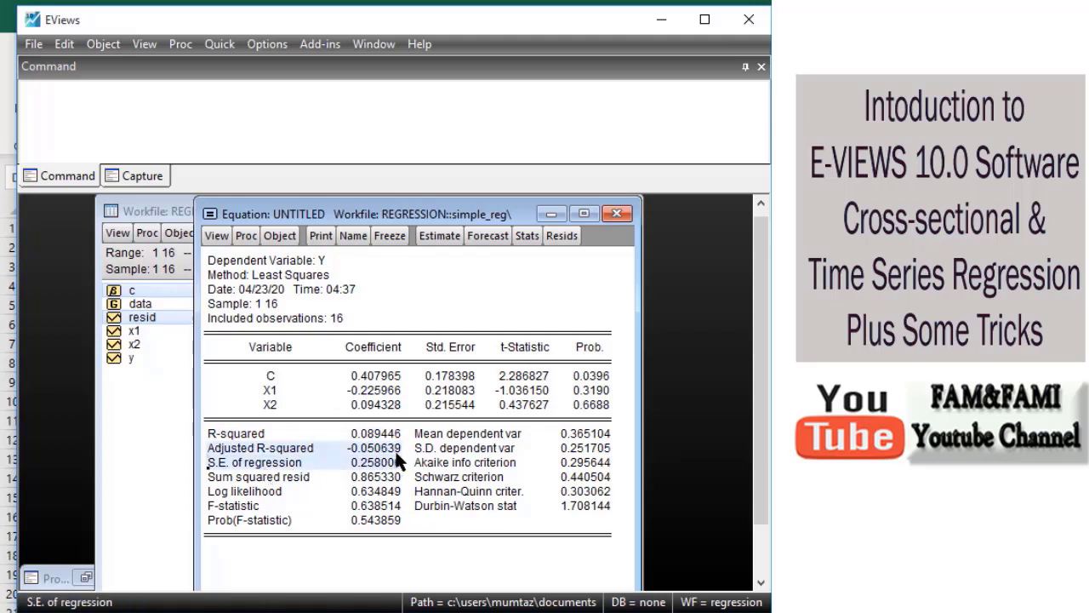
pyautogui.click(249, 479)
pyautogui.moveTo(330, 477); pyautogui.dragTo(386, 478)
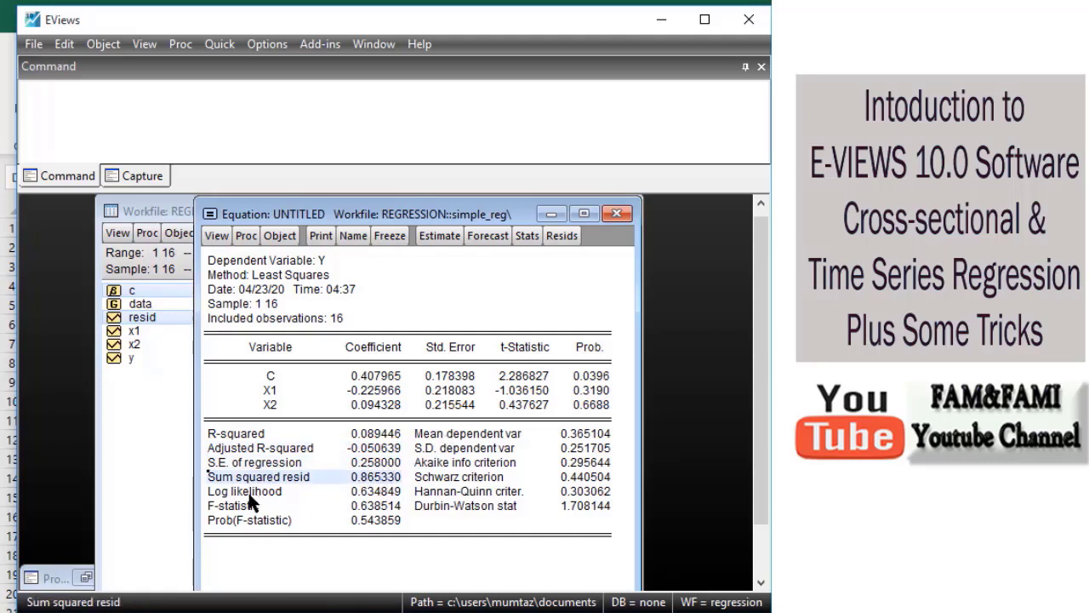
pyautogui.moveTo(223, 496); pyautogui.dragTo(398, 492)
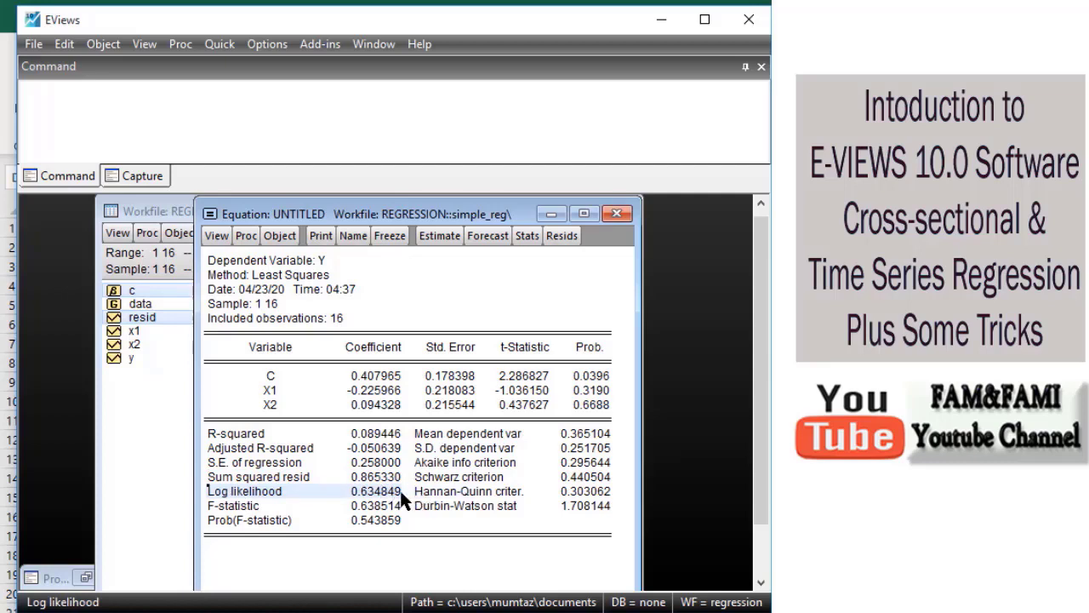
pyautogui.moveTo(230, 507); pyautogui.dragTo(381, 511)
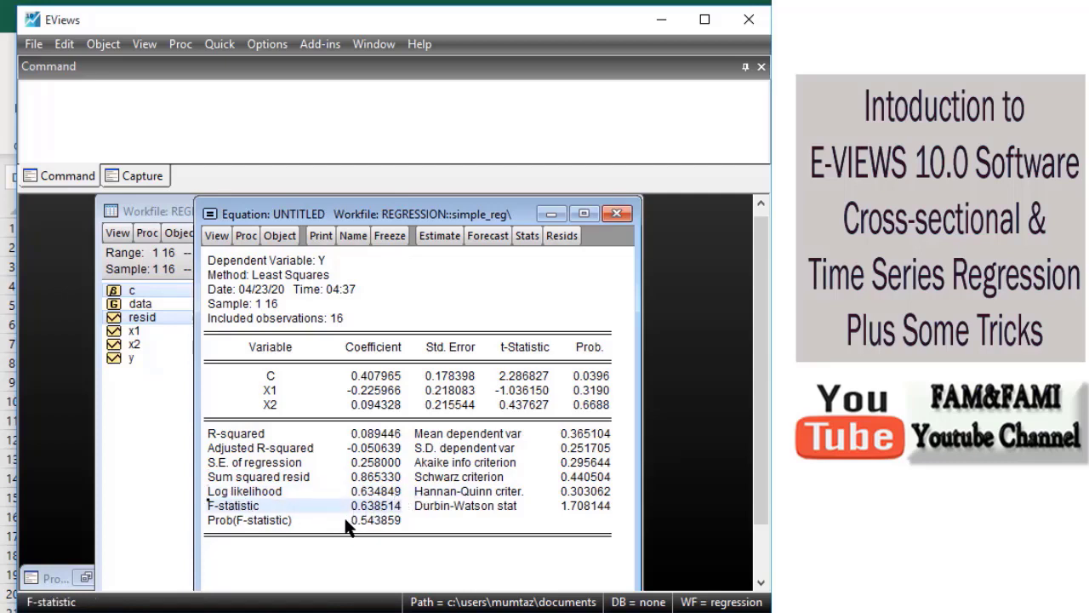
pyautogui.moveTo(405, 521); pyautogui.dragTo(250, 522)
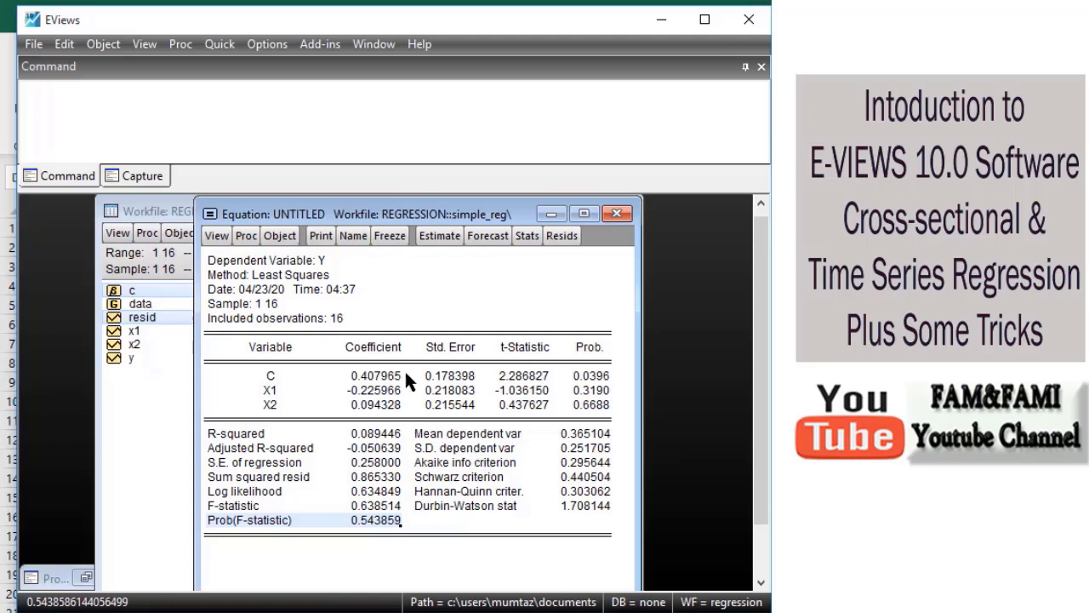
# Step: Inspect the values of series y behind the mean dependent var statistic, close the series and return to the equation output
pyautogui.click(420, 437)
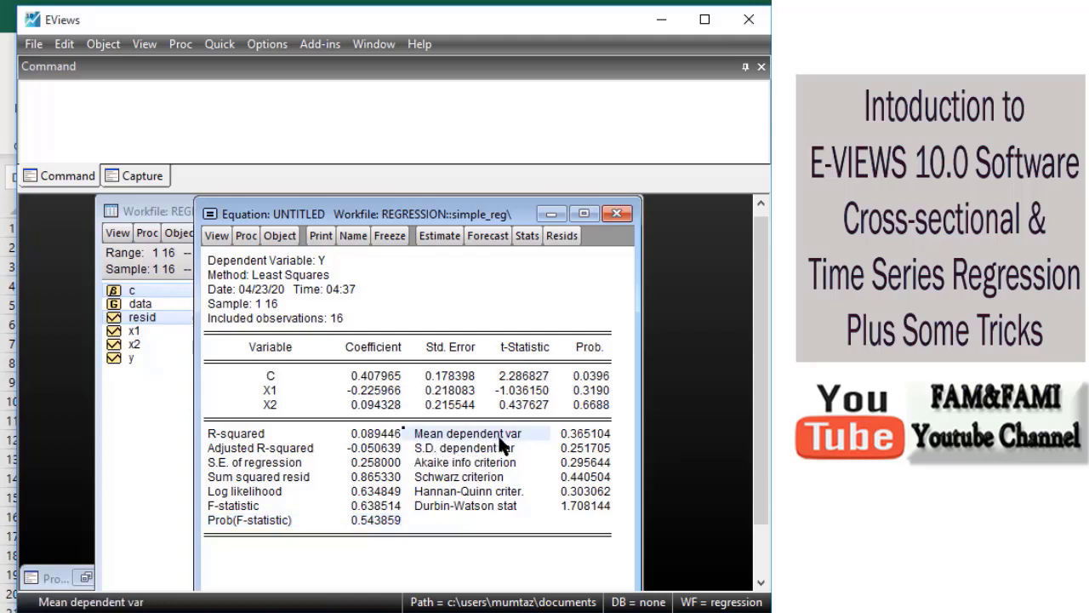
pyautogui.click(129, 357)
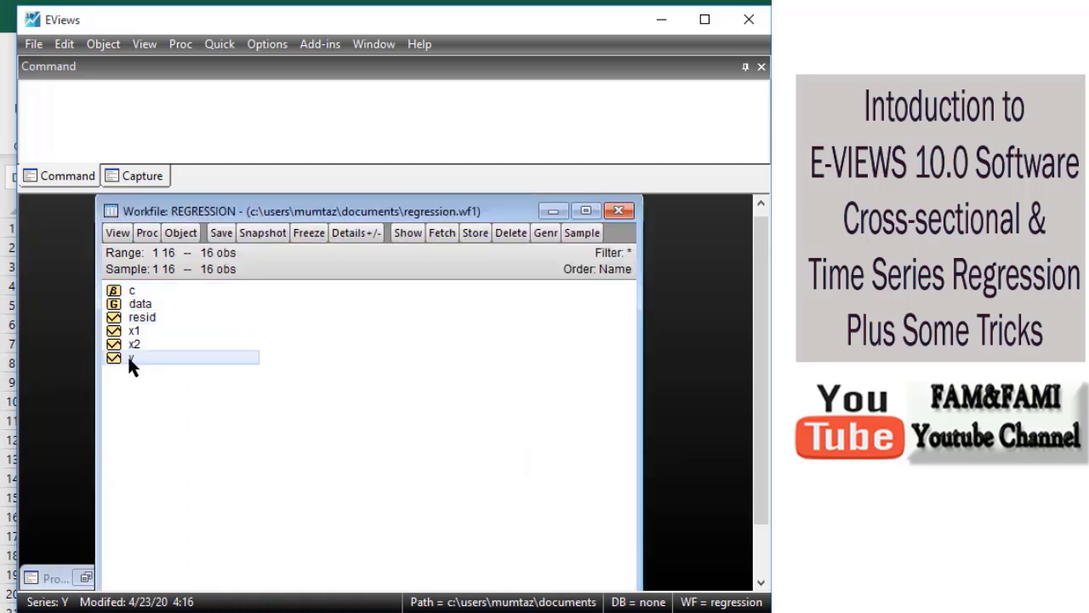
pyautogui.doubleClick(129, 357)
pyautogui.moveTo(311, 292); pyautogui.dragTo(302, 199)
pyautogui.moveTo(298, 290); pyautogui.dragTo(314, 515)
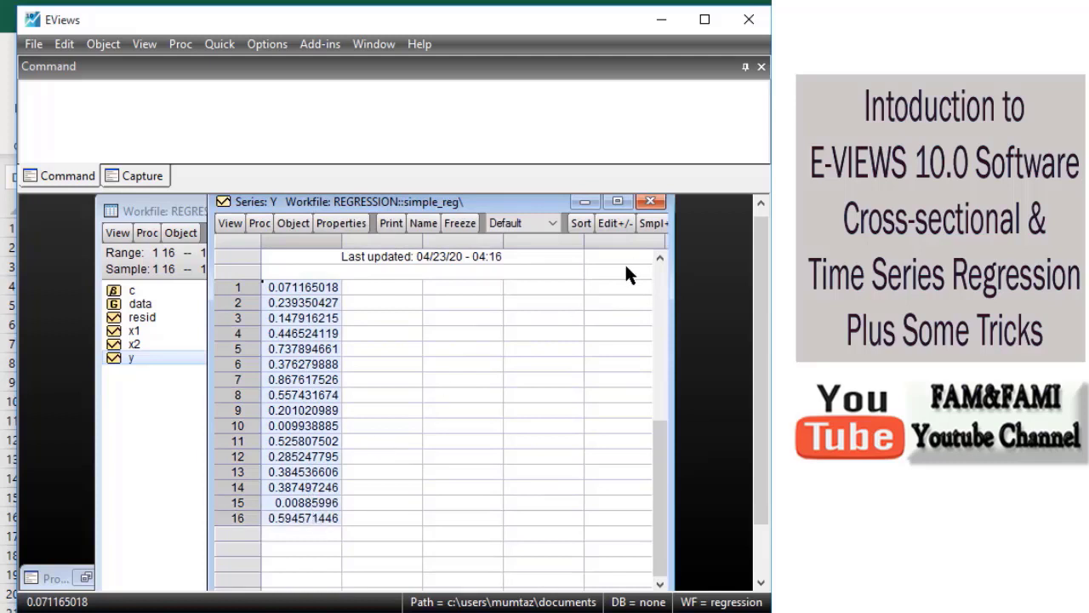
pyautogui.click(651, 201)
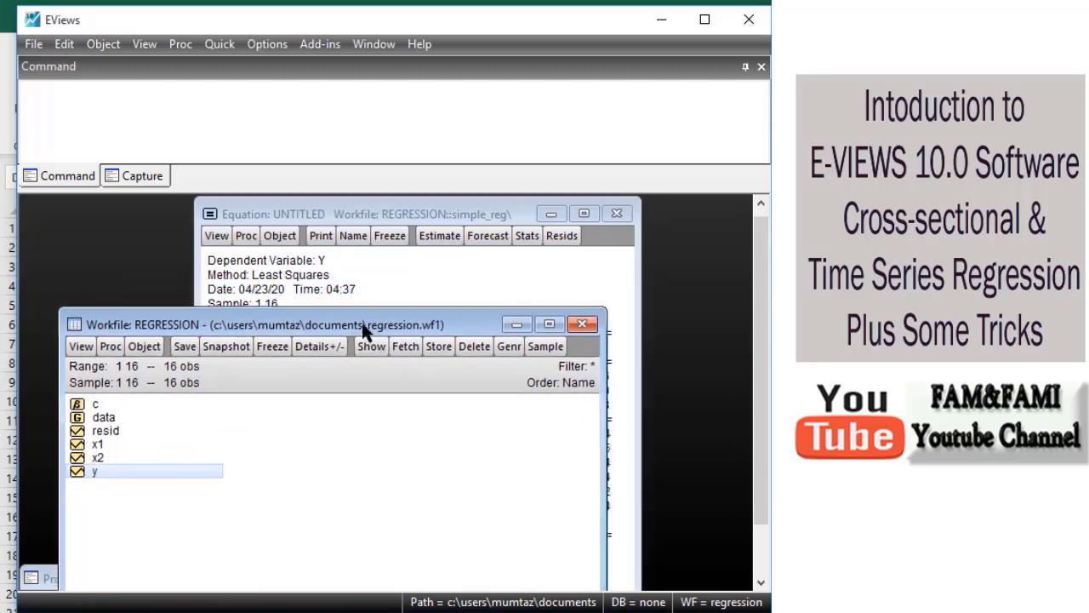
pyautogui.click(420, 275)
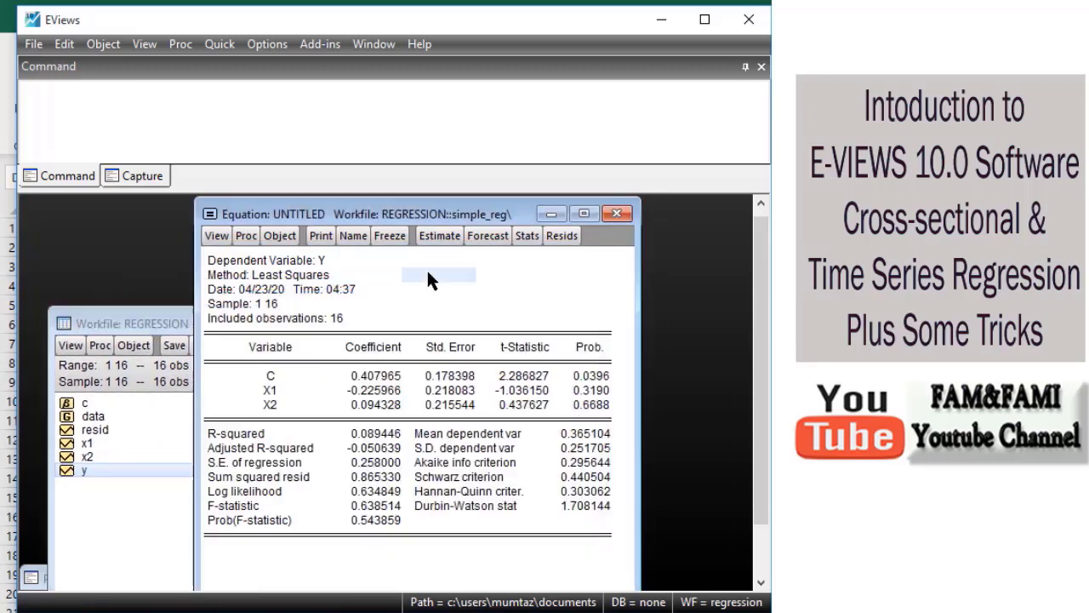
# Step: Examine the mean and S.D. of the dependent variable, the Akaike, Schwarz and Hannan-Quinn criteria, and the Durbin-Watson statistic
pyautogui.click(454, 439)
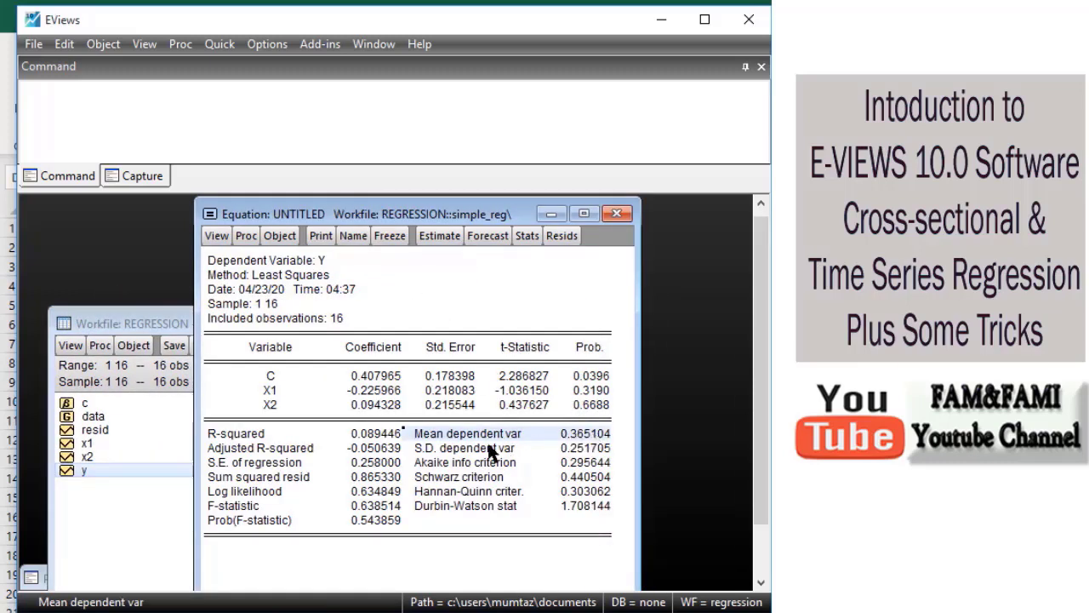
pyautogui.click(423, 451)
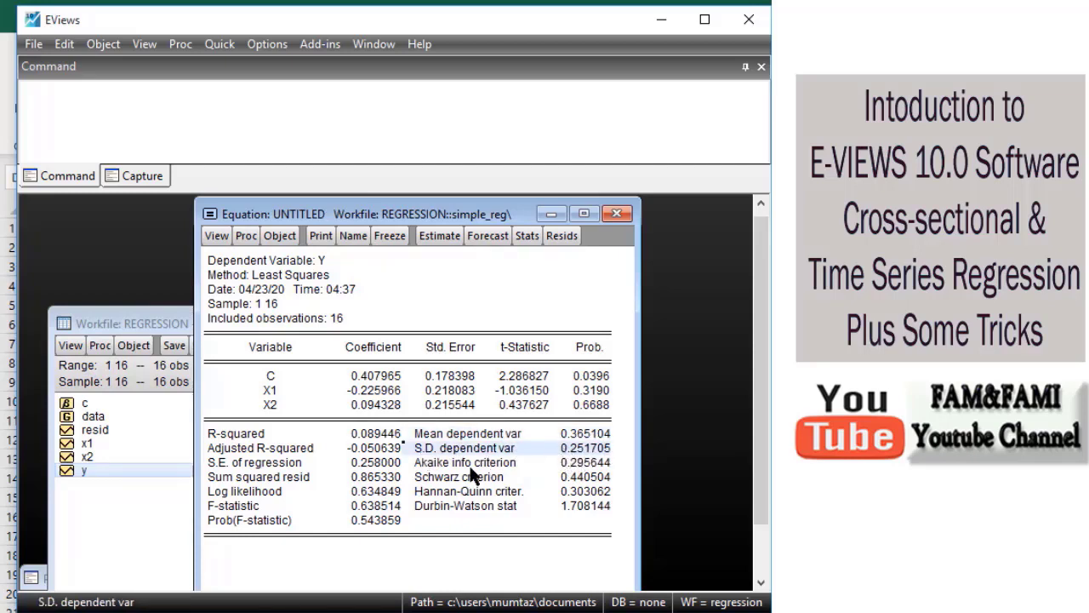
pyautogui.click(430, 464)
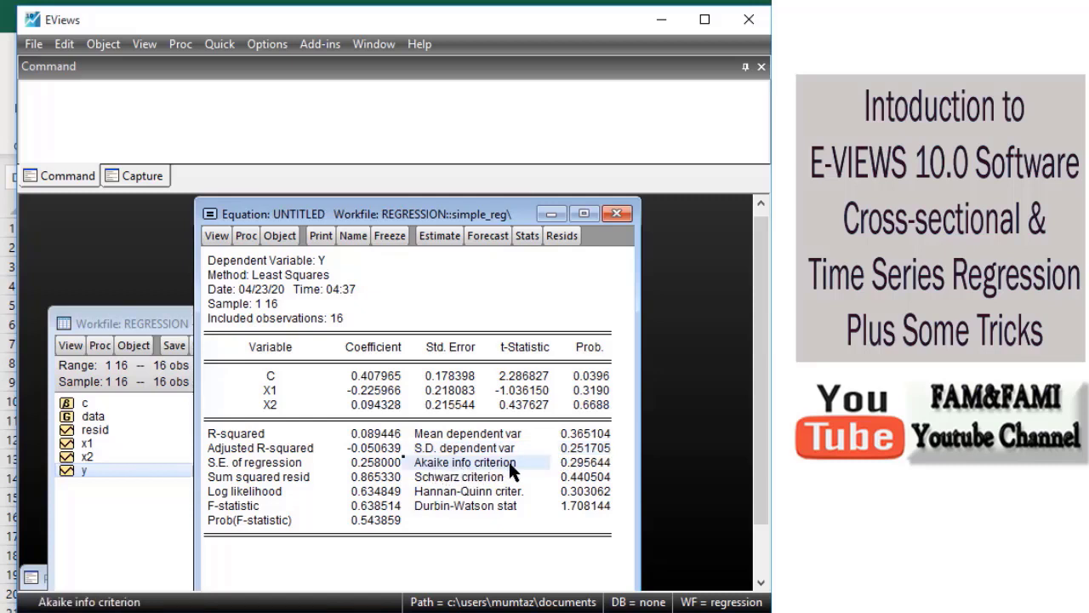
pyautogui.moveTo(509, 461); pyautogui.dragTo(593, 491)
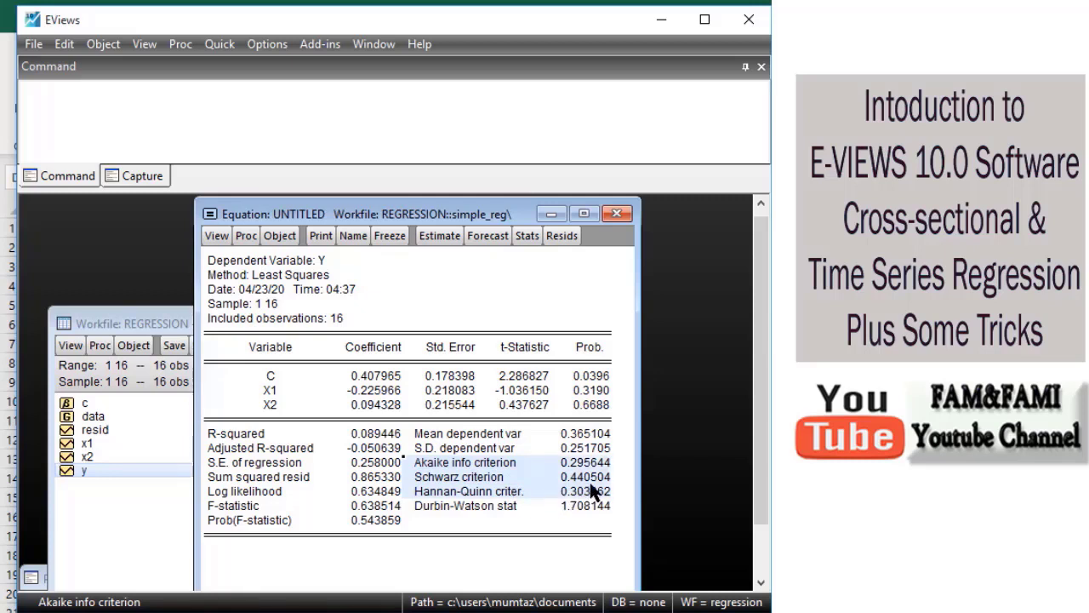
pyautogui.click(425, 504)
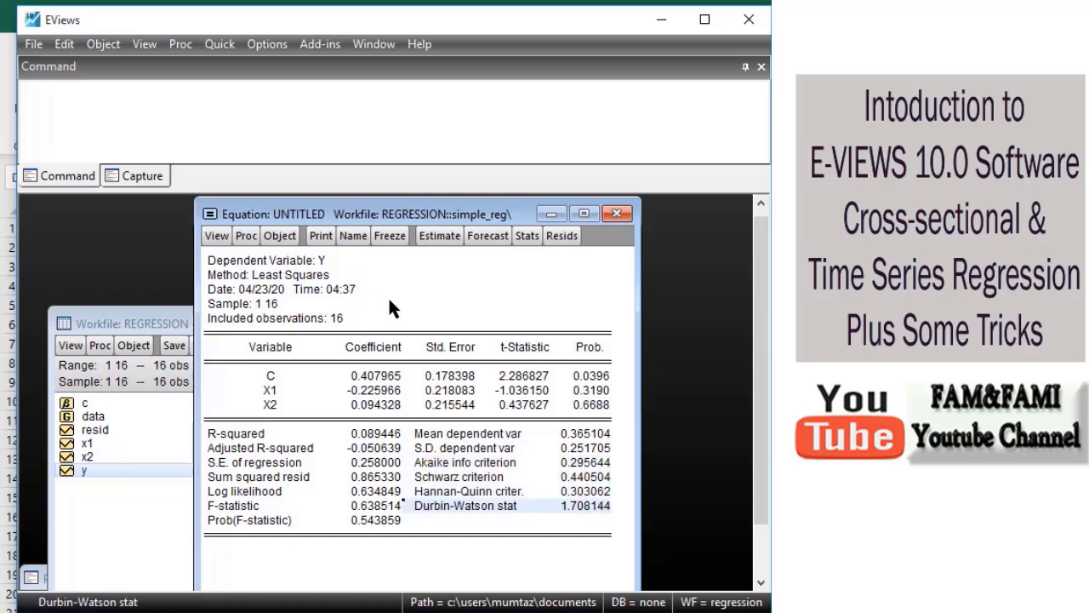
pyautogui.click(389, 302)
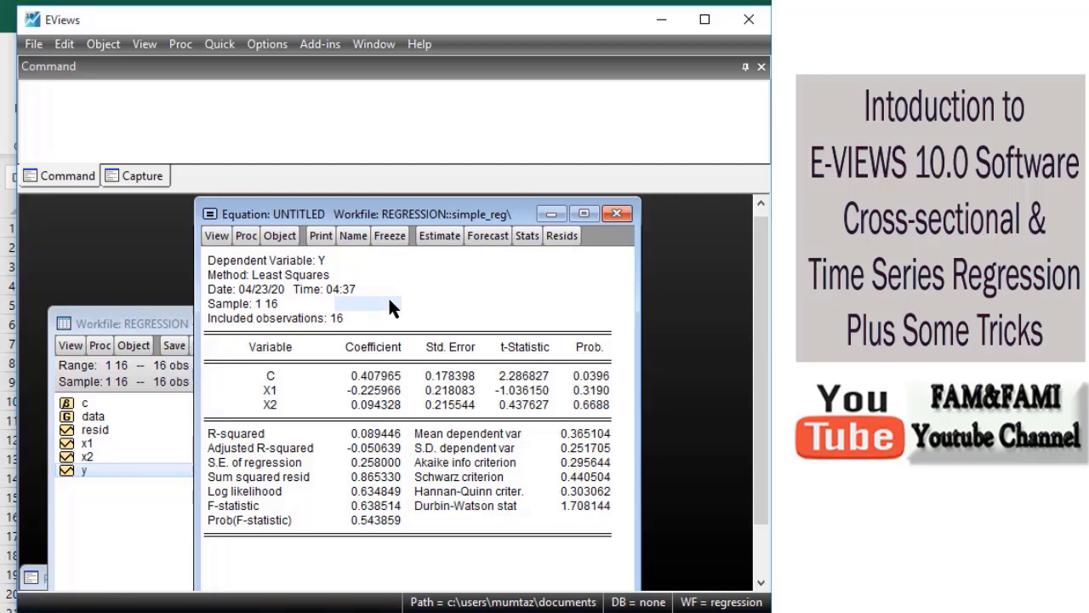
# Step: Name the estimated equation "regression", locate it among the workfile objects and return to its output
pyautogui.click(353, 236)
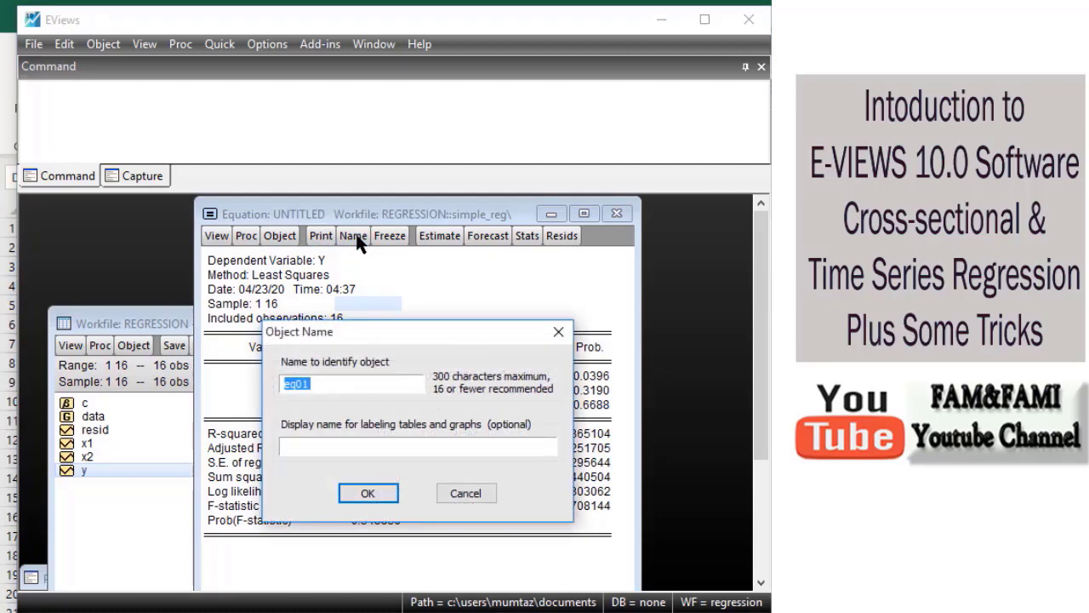
pyautogui.write('regression')
pyautogui.click(389, 491)
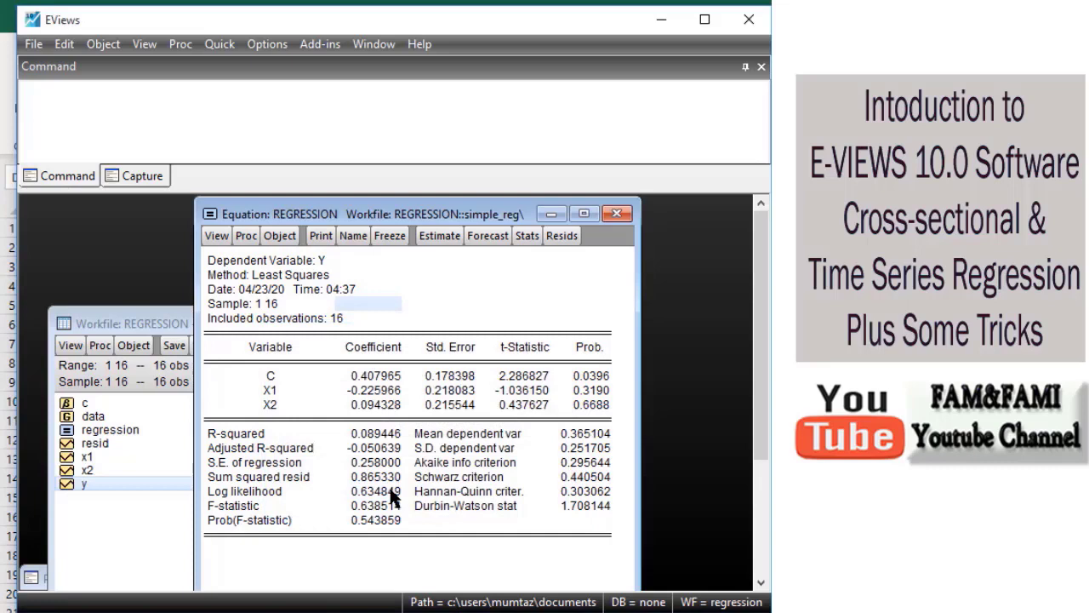
pyautogui.click(152, 433)
pyautogui.click(132, 424)
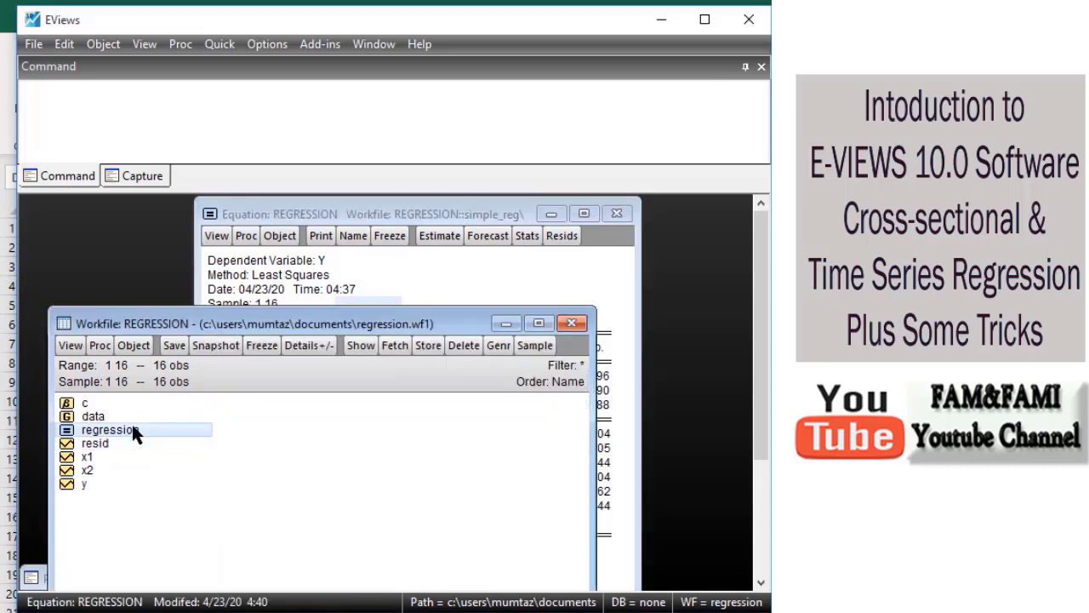
pyautogui.click(449, 264)
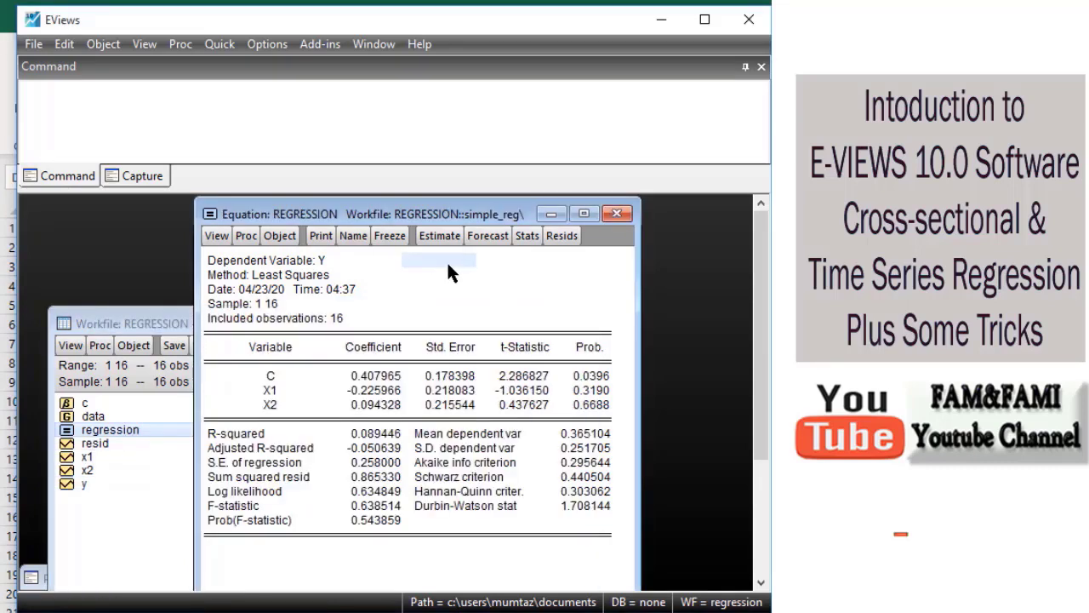
pyautogui.moveTo(444, 215); pyautogui.dragTo(452, 220)
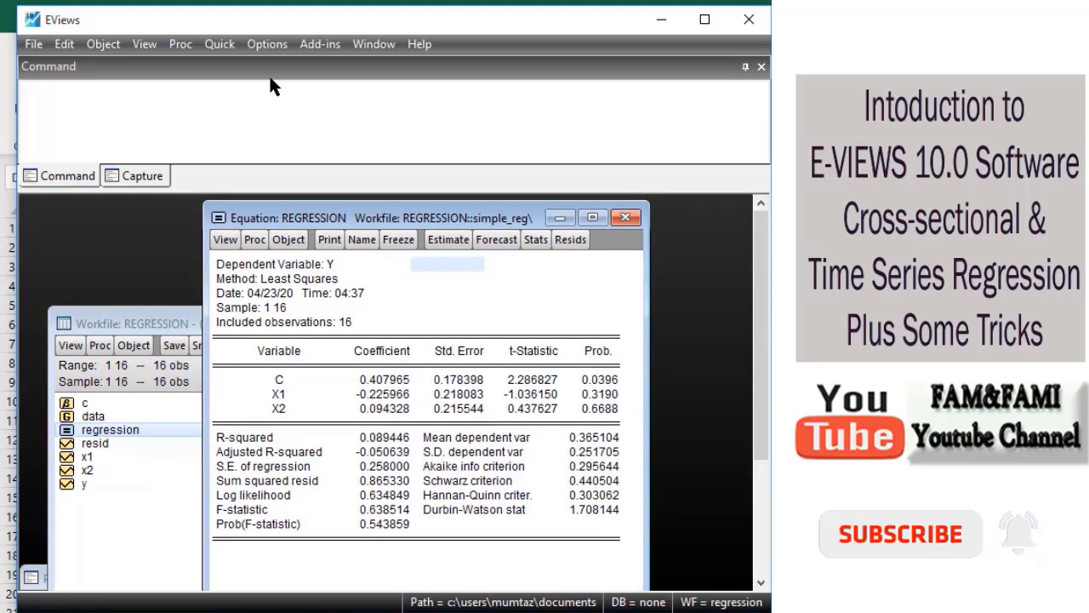
# Step: Estimate a new least squares equation over sample 1 16 with the explicit specification y=c(1)+c(2)*x1+c(3)*x2
pyautogui.click(220, 44)
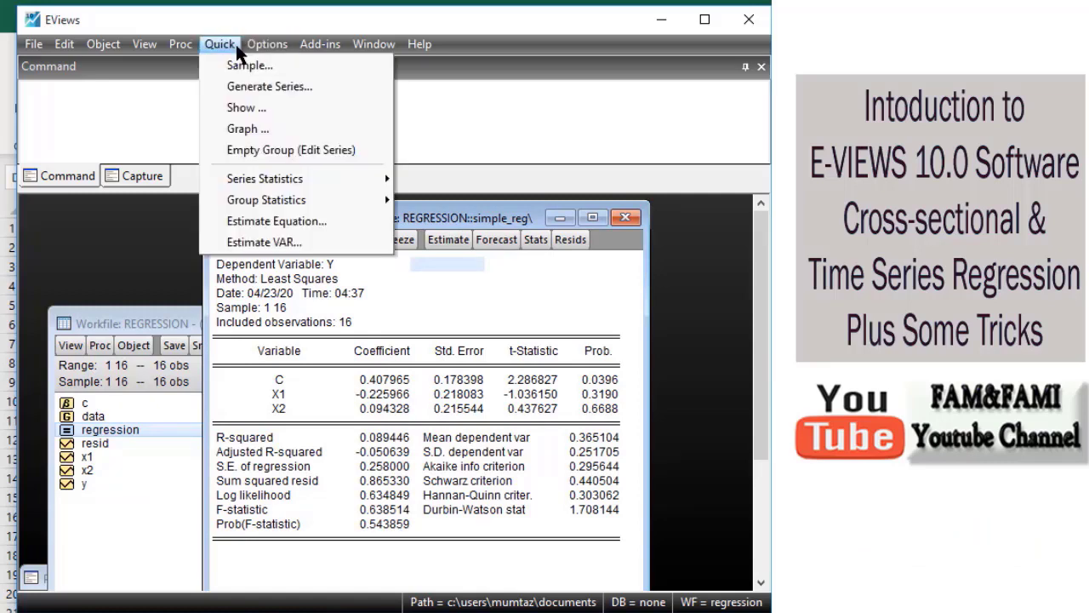
pyautogui.click(297, 223)
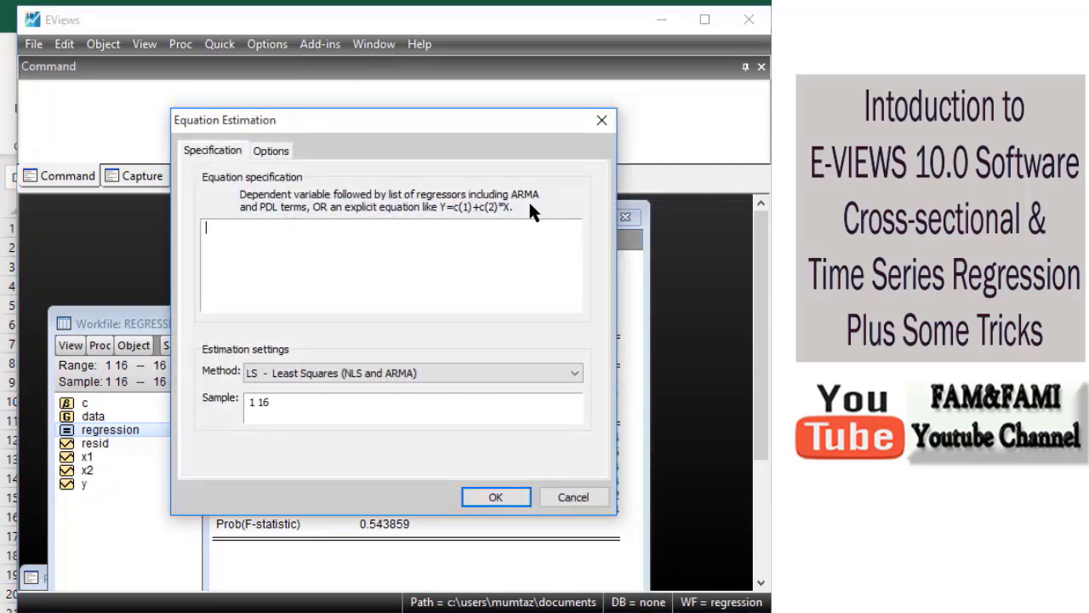
pyautogui.moveTo(503, 131); pyautogui.dragTo(607, 229)
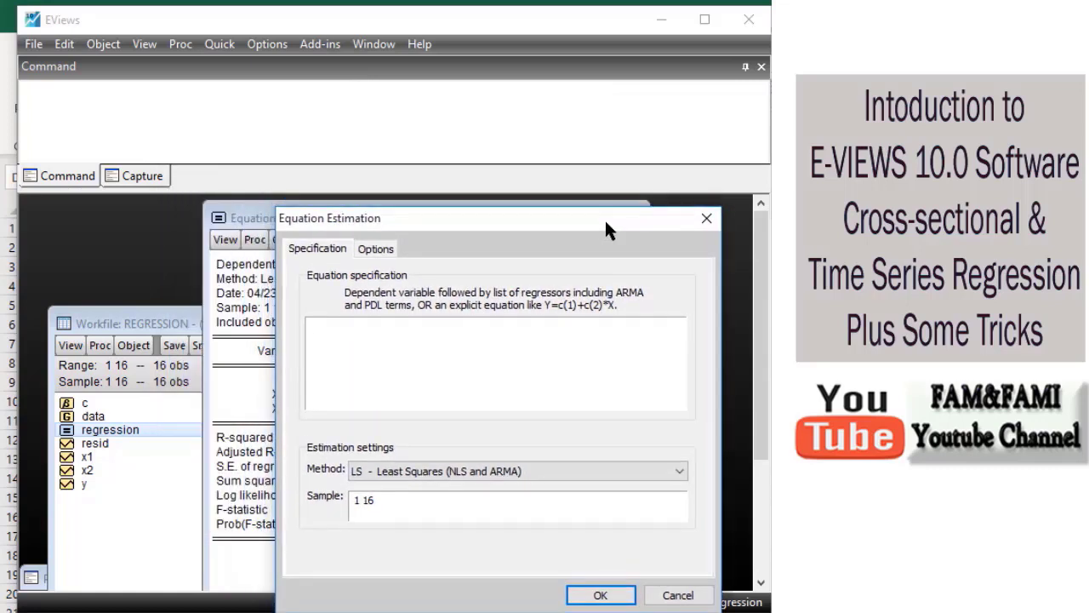
pyautogui.write('y c x1 x2')
pyautogui.hotkey('ctrl', 'a')
pyautogui.write('y=c(1)+c(2)*x')
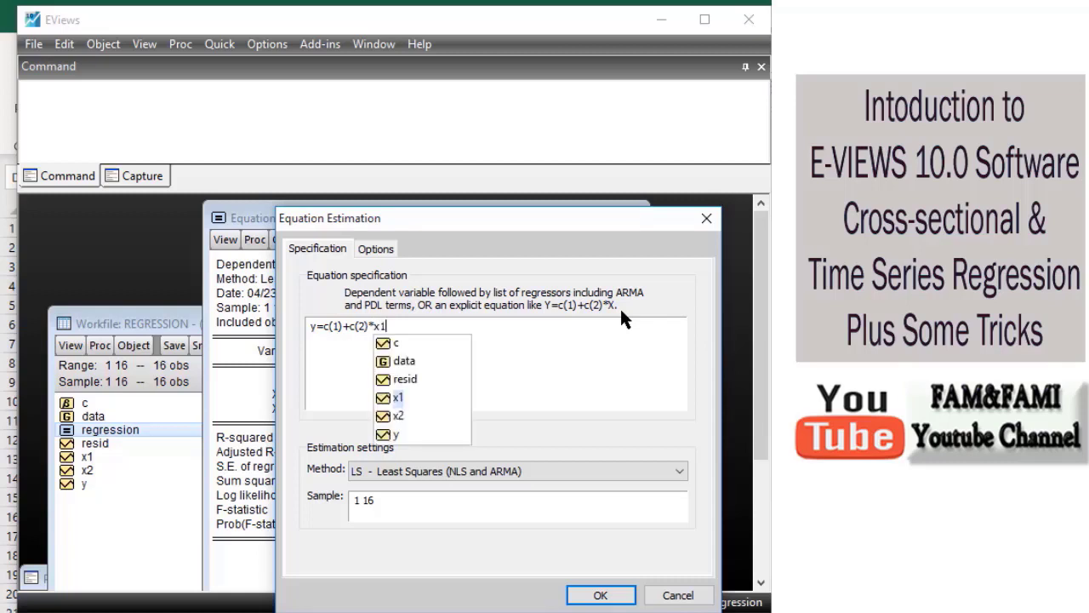
pyautogui.write('1+c(3')
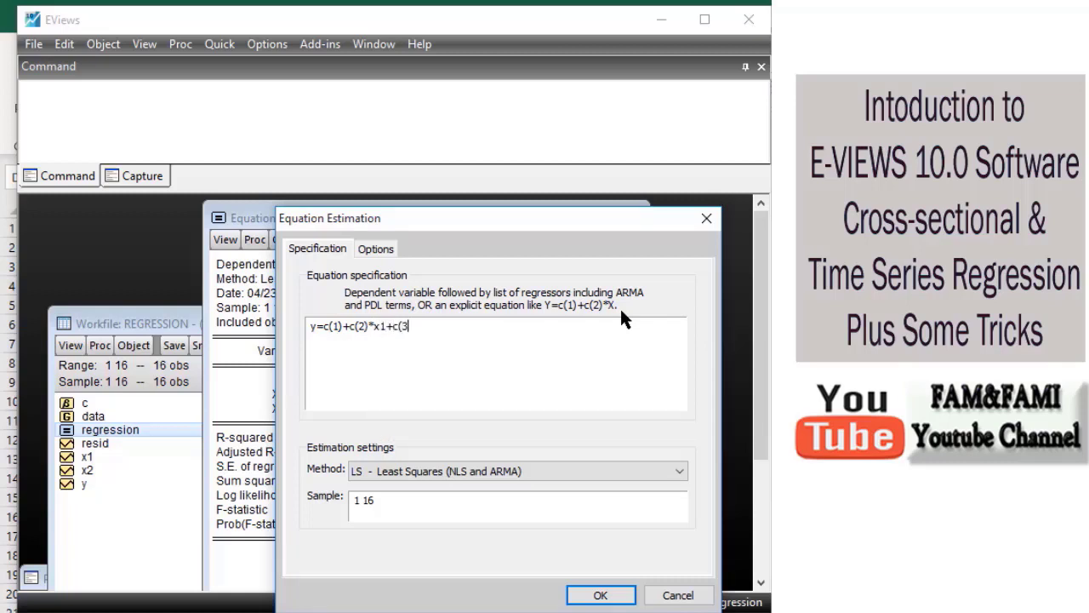
pyautogui.write(')*x2')
pyautogui.click(601, 595)
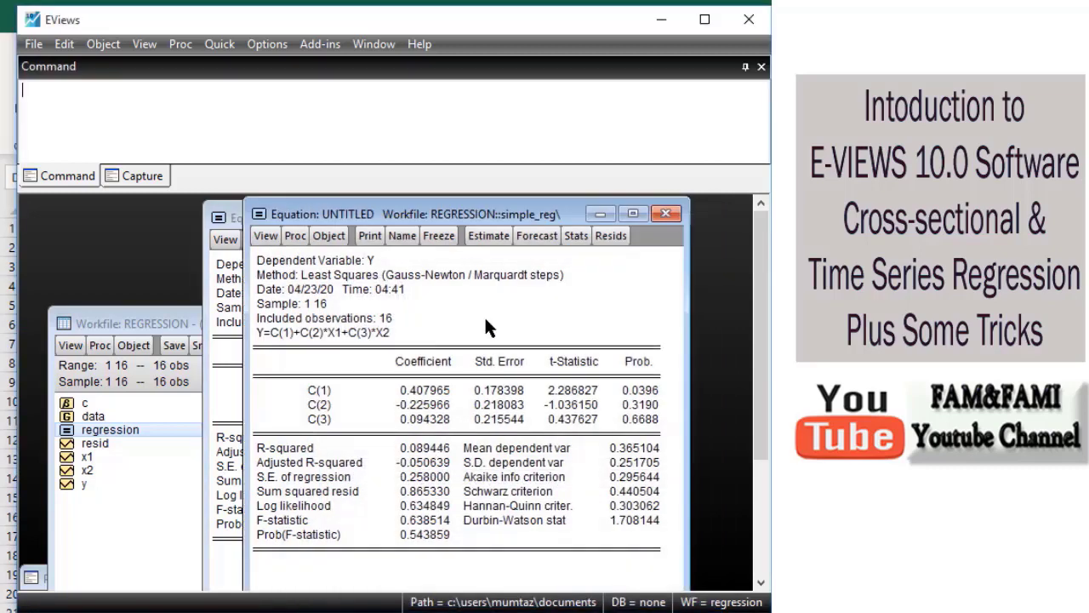
# Step: Place the explicit-equation output beside the named regression output and compare the C(1), C(2), C(3) results with C, X1 and X2
pyautogui.moveTo(458, 223); pyautogui.dragTo(531, 237)
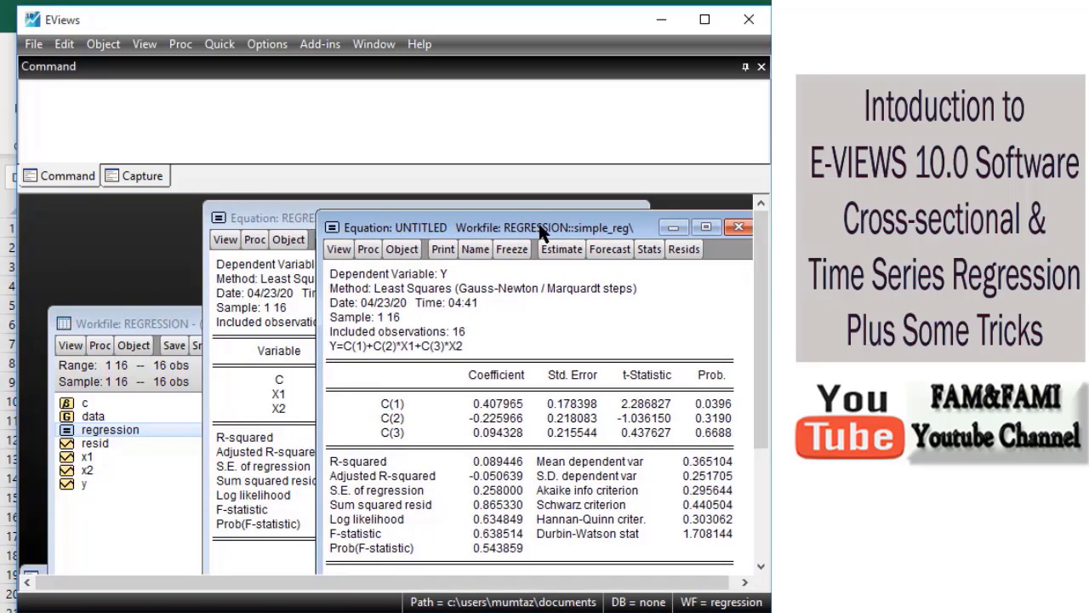
pyautogui.moveTo(397, 406); pyautogui.dragTo(410, 433)
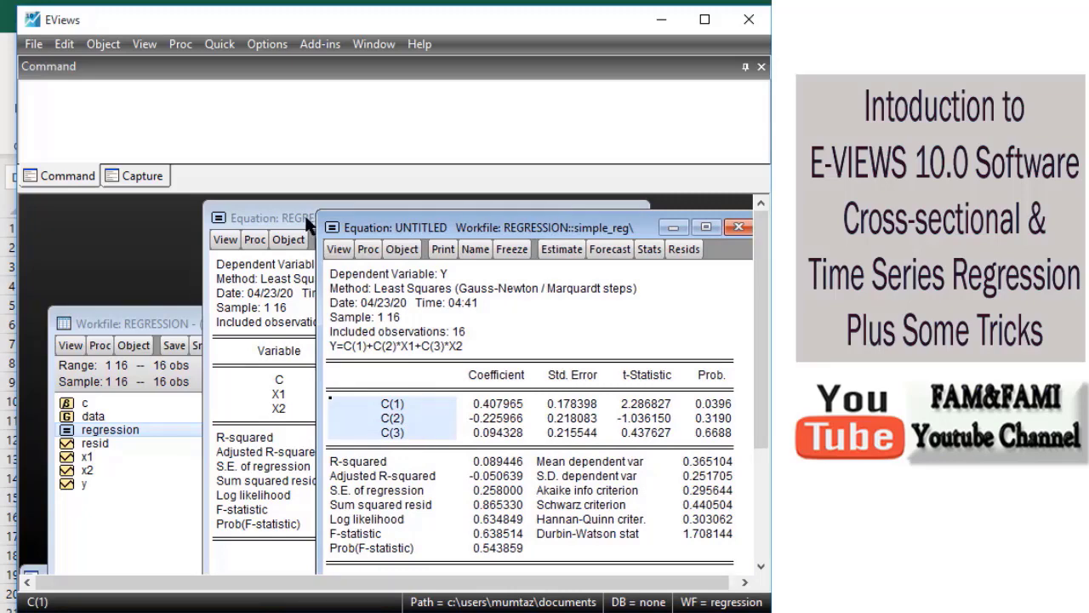
pyautogui.click(265, 217)
pyautogui.moveTo(266, 218); pyautogui.dragTo(112, 212)
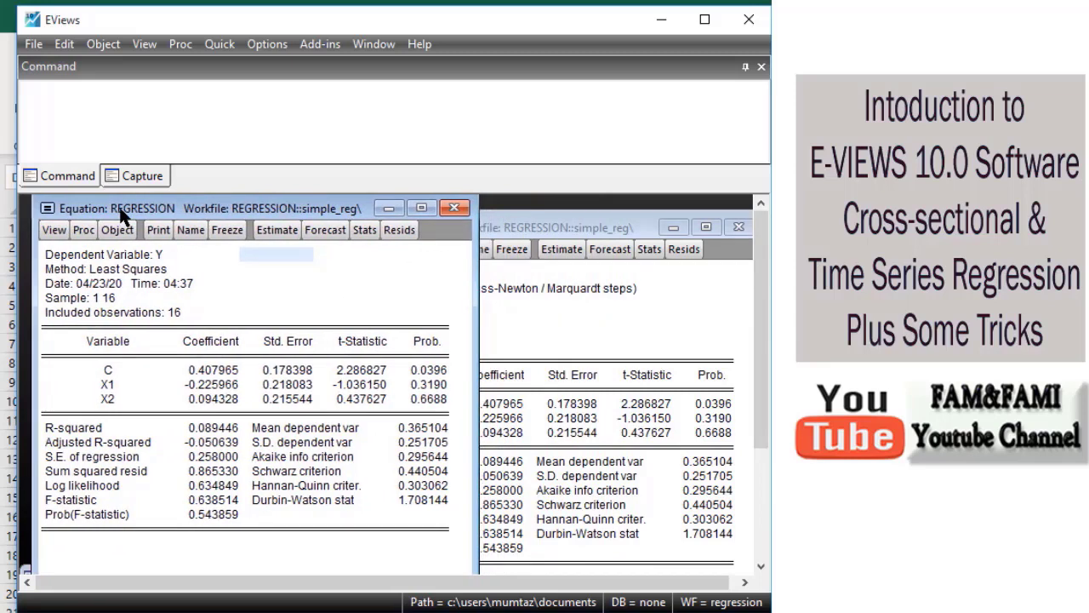
pyautogui.click(532, 231)
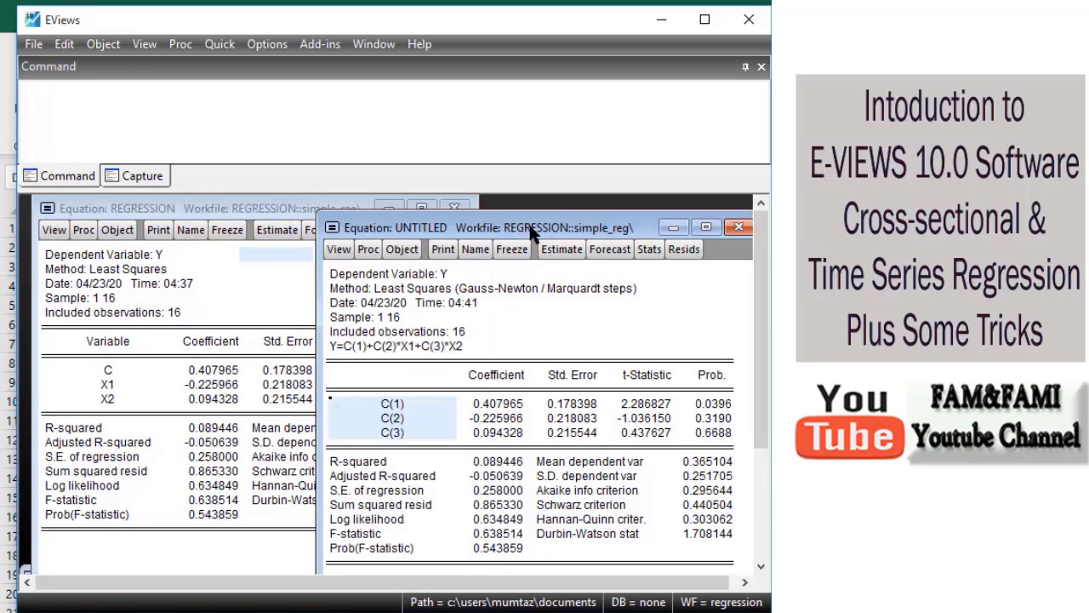
pyautogui.moveTo(532, 231); pyautogui.dragTo(514, 209)
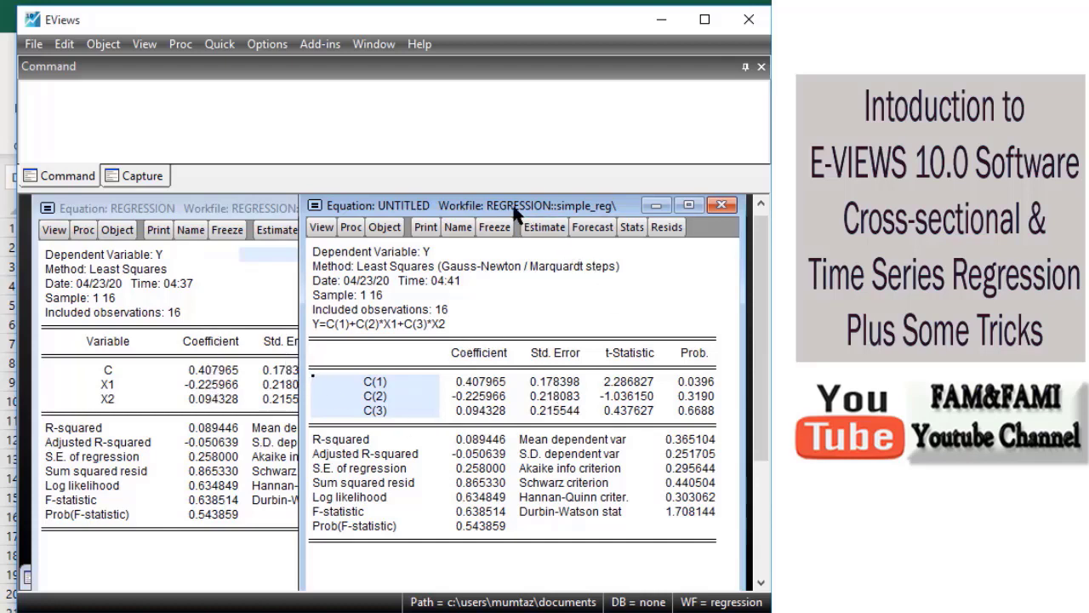
pyautogui.moveTo(518, 213); pyautogui.dragTo(549, 215)
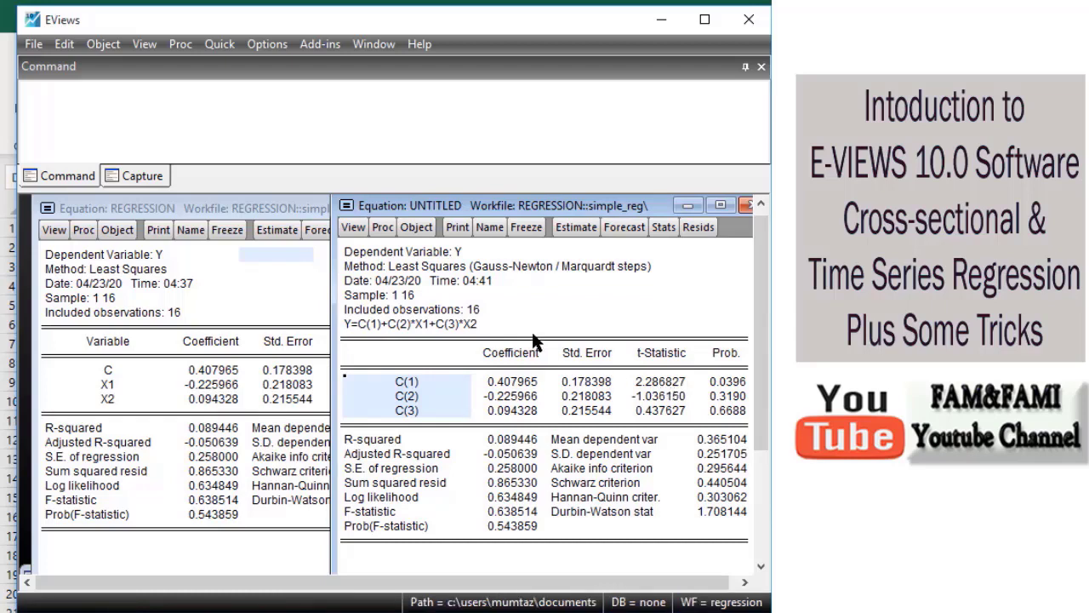
pyautogui.click(225, 49)
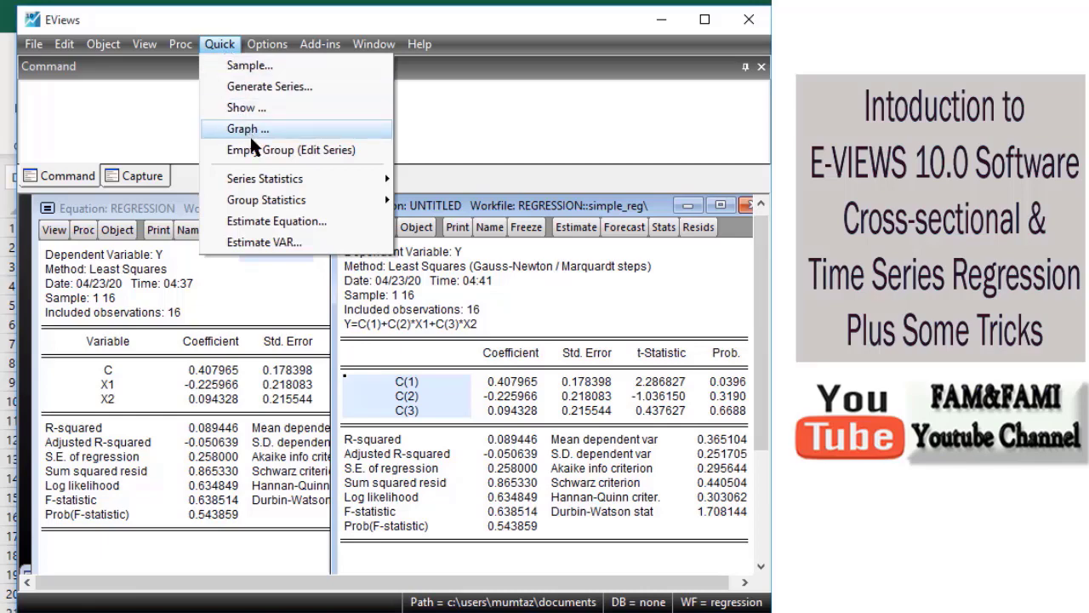
pyautogui.click(287, 223)
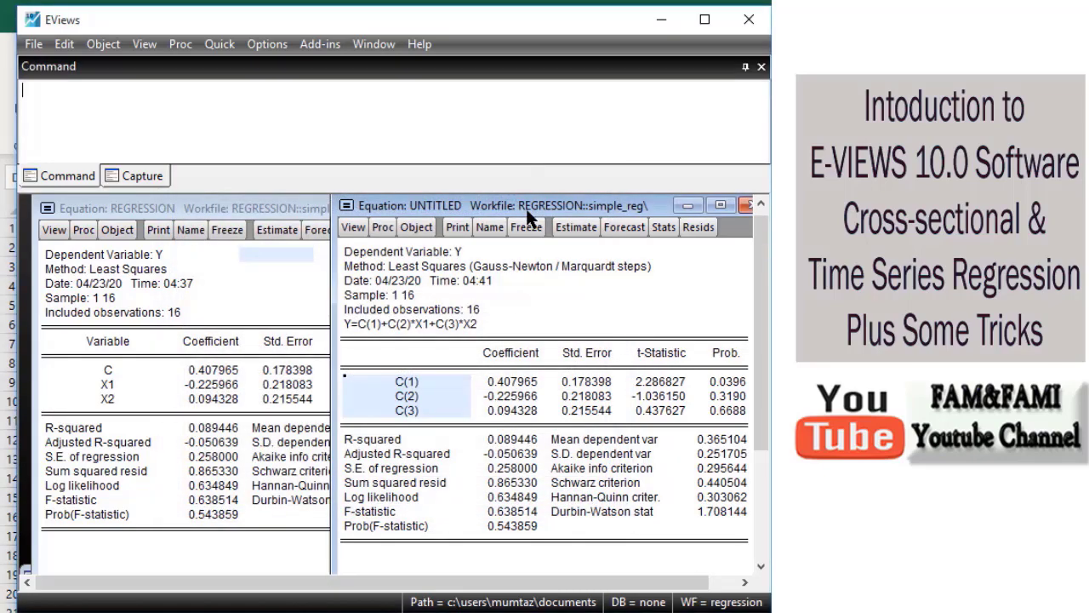
pyautogui.moveTo(526, 206); pyautogui.dragTo(434, 211)
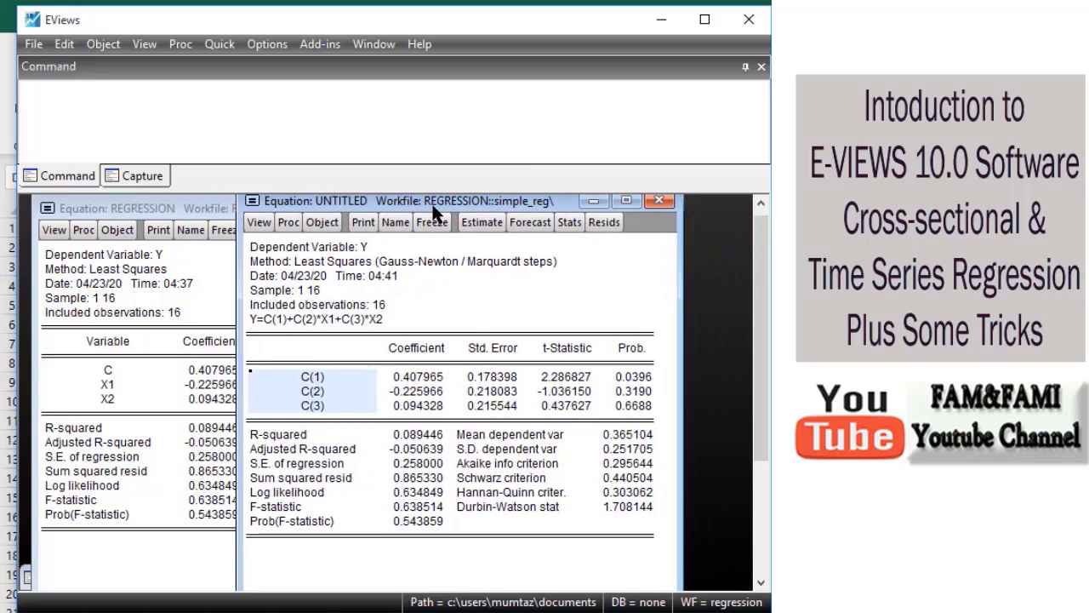
pyautogui.click(235, 45)
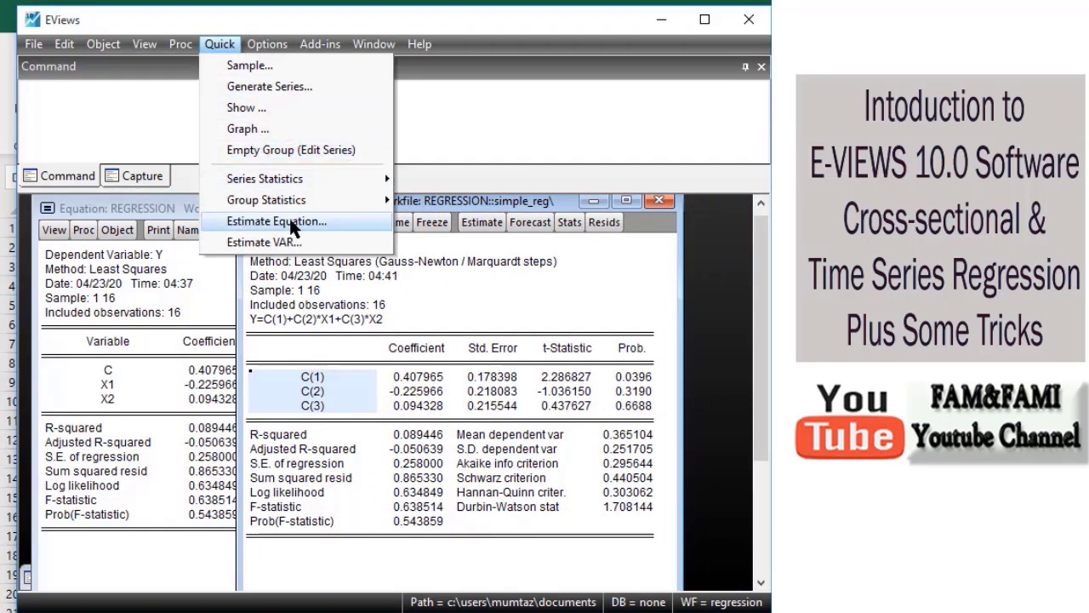
pyautogui.click(281, 221)
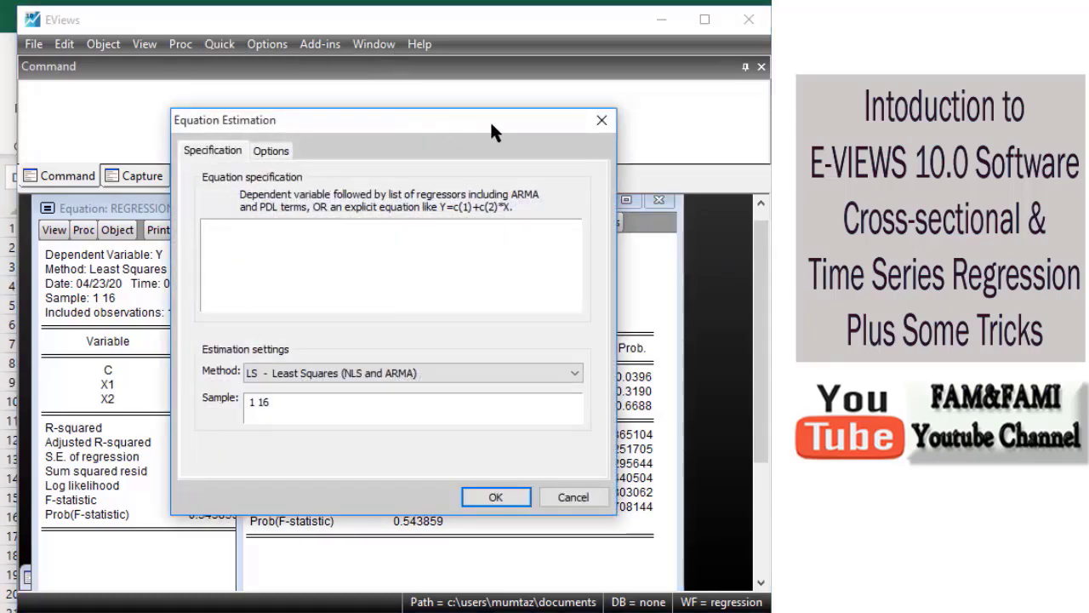
pyautogui.click(600, 121)
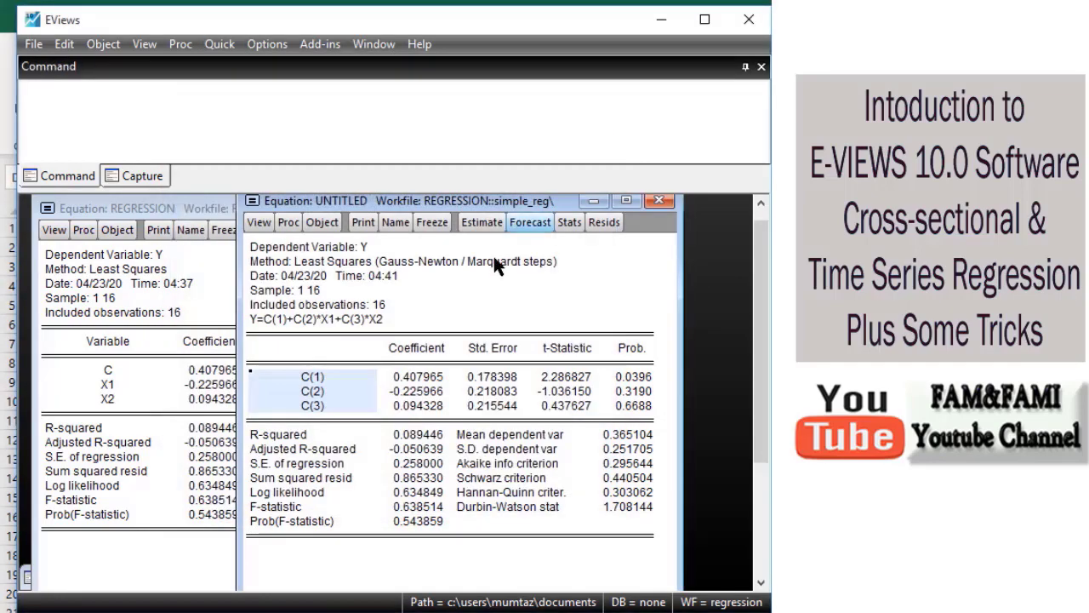
pyautogui.click(484, 306)
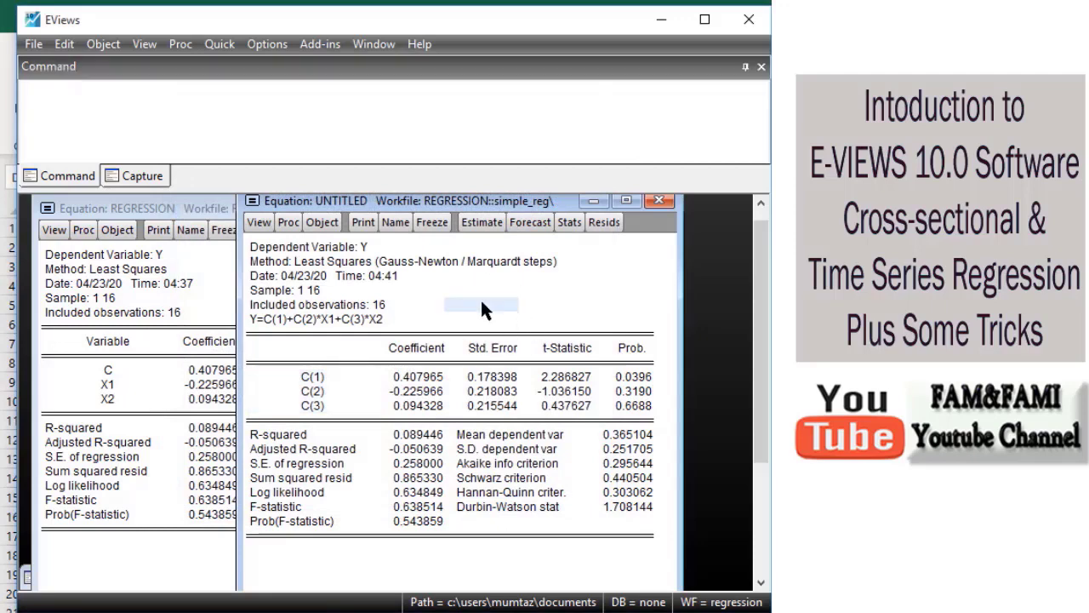
# Step: Open the untitled equation's estimation settings and review its explicit specification
pyautogui.click(484, 222)
pyautogui.click(457, 339)
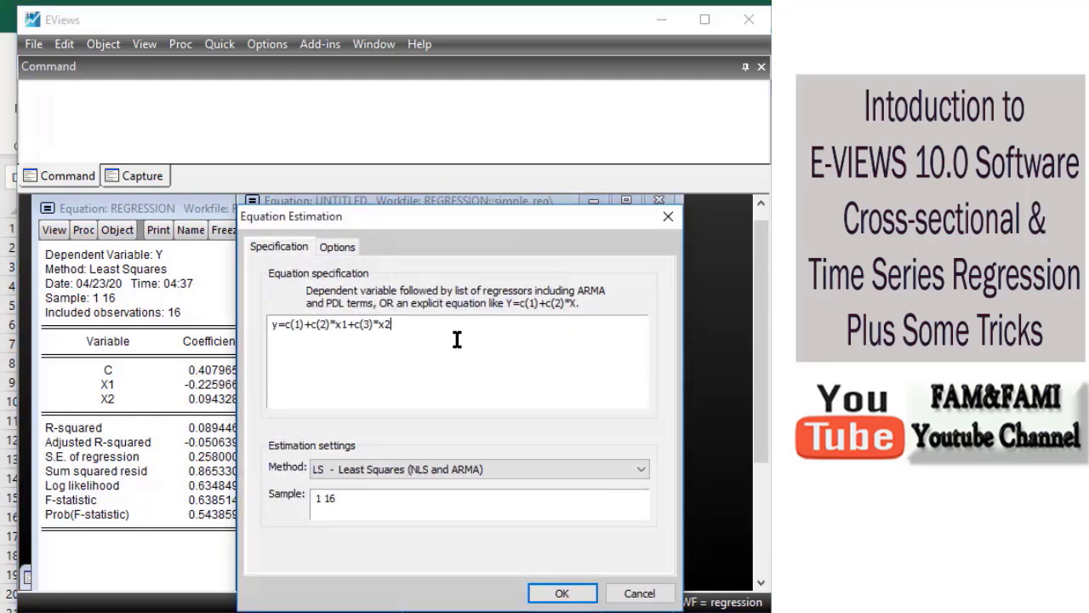
pyautogui.moveTo(457, 339); pyautogui.dragTo(281, 324)
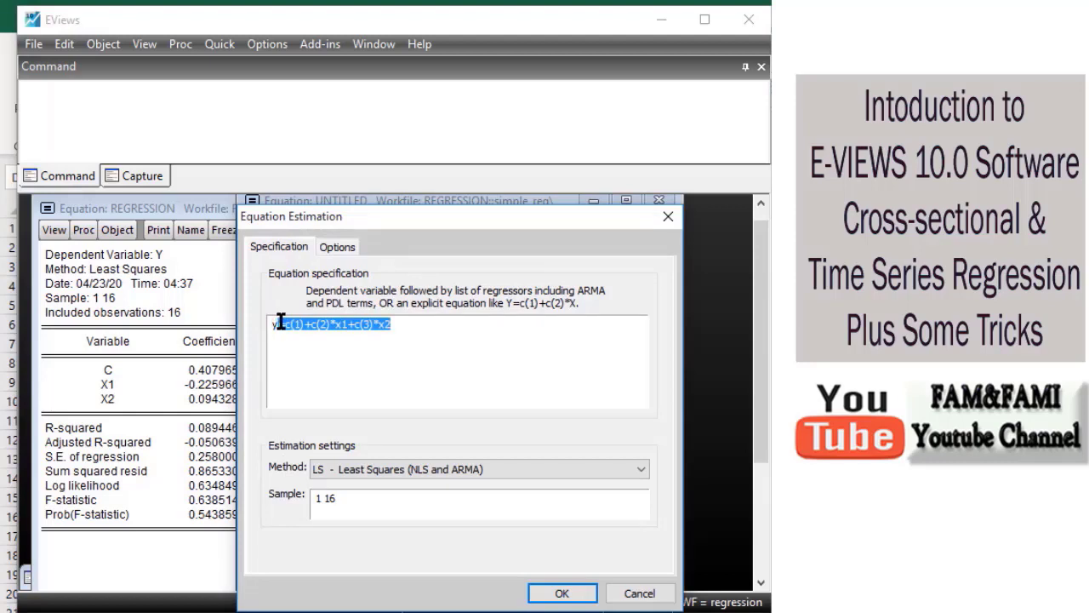
pyautogui.click(440, 333)
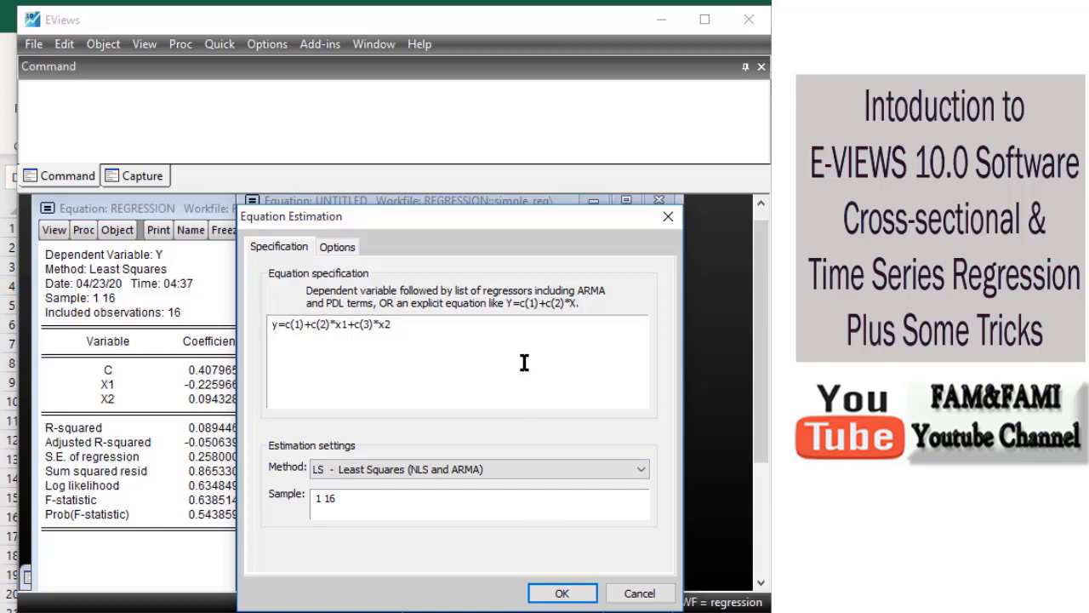
# Step: Try pasting the clipboard contents in place of the +c(3)*x2 term, undo the paste and restore the term in the specification
pyautogui.press('BackSpace')
pyautogui.press('BackSpace')
pyautogui.press('BackSpace')
pyautogui.press('BackSpace')
pyautogui.press('BackSpace')
pyautogui.press('BackSpace')
pyautogui.press('BackSpace')
pyautogui.press('BackSpace')
pyautogui.hotkey('ctrl', 'v')
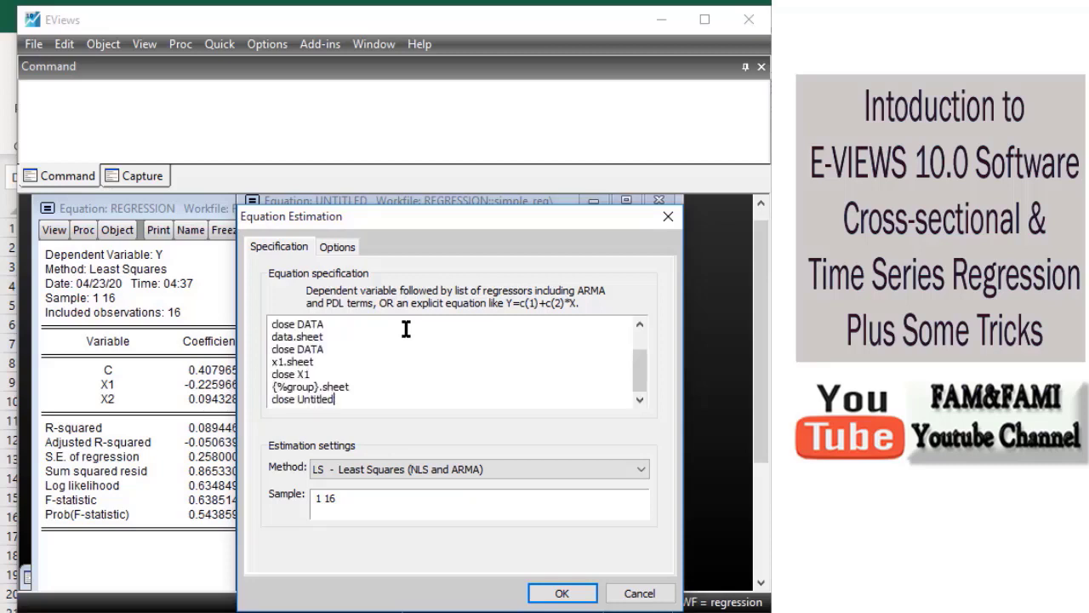
pyautogui.hotkey('ctrl', 'z')
pyautogui.write('+c(3)*x2')
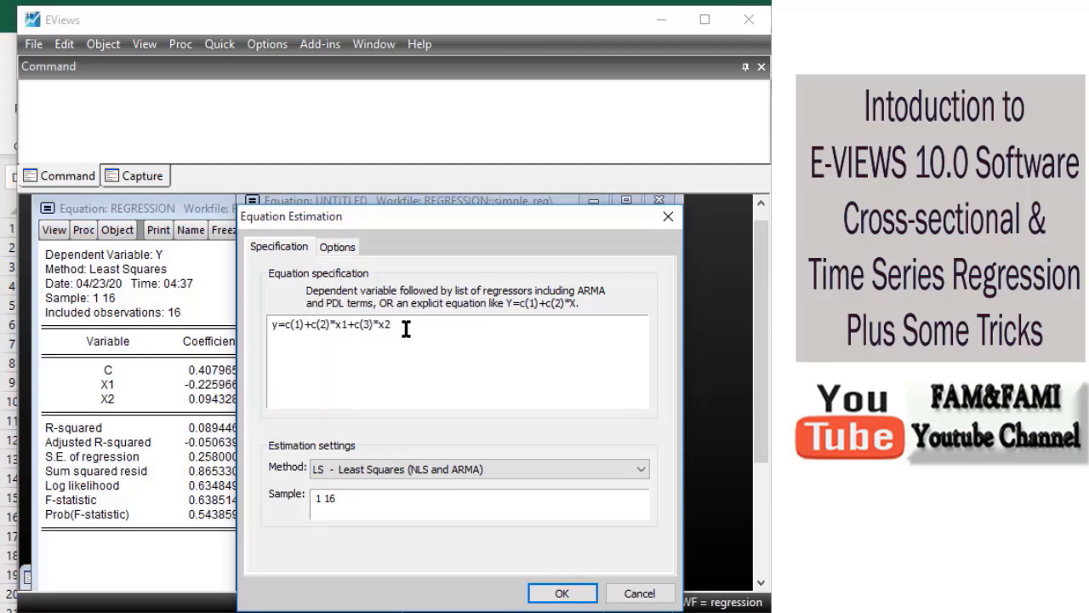
# Step: Examine the c(2)*x1+c(3)*x2 part of the explicit specification and close the estimation settings without re-estimating
pyautogui.moveTo(406, 329); pyautogui.dragTo(309, 331)
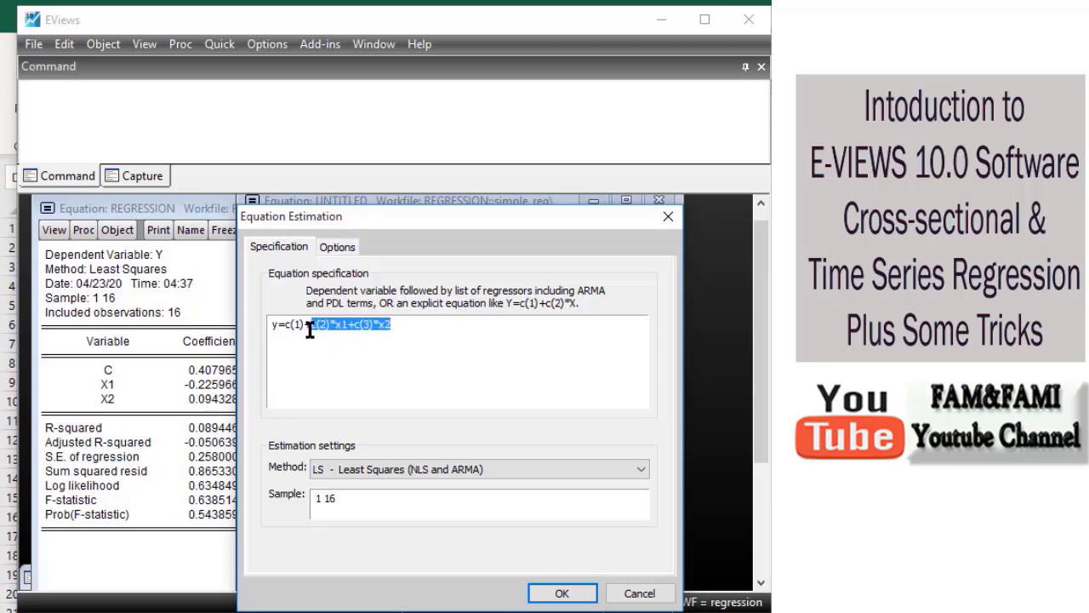
pyautogui.click(512, 323)
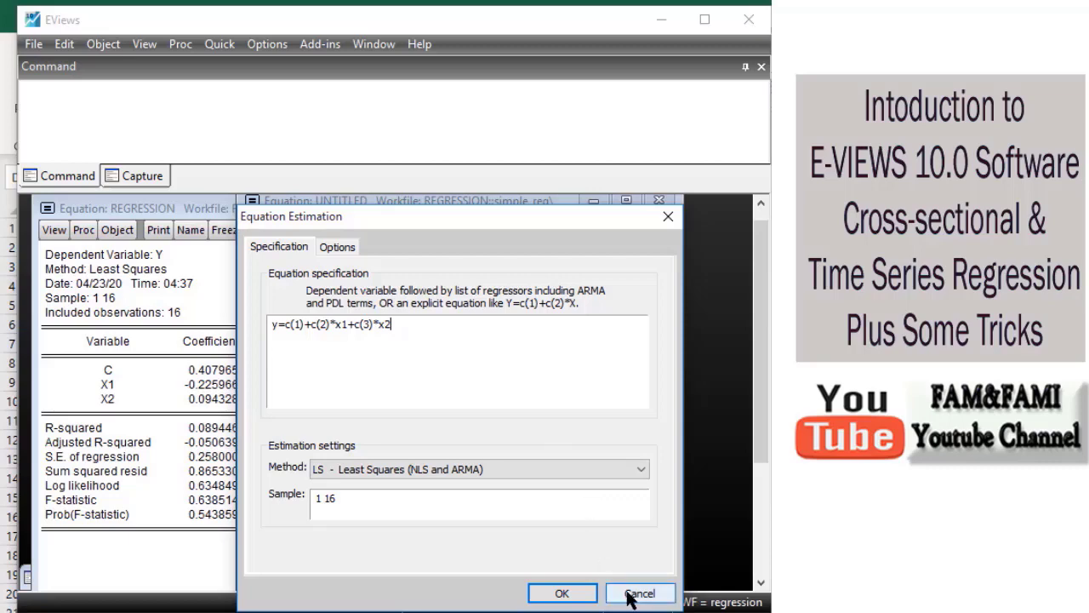
pyautogui.press('Return')
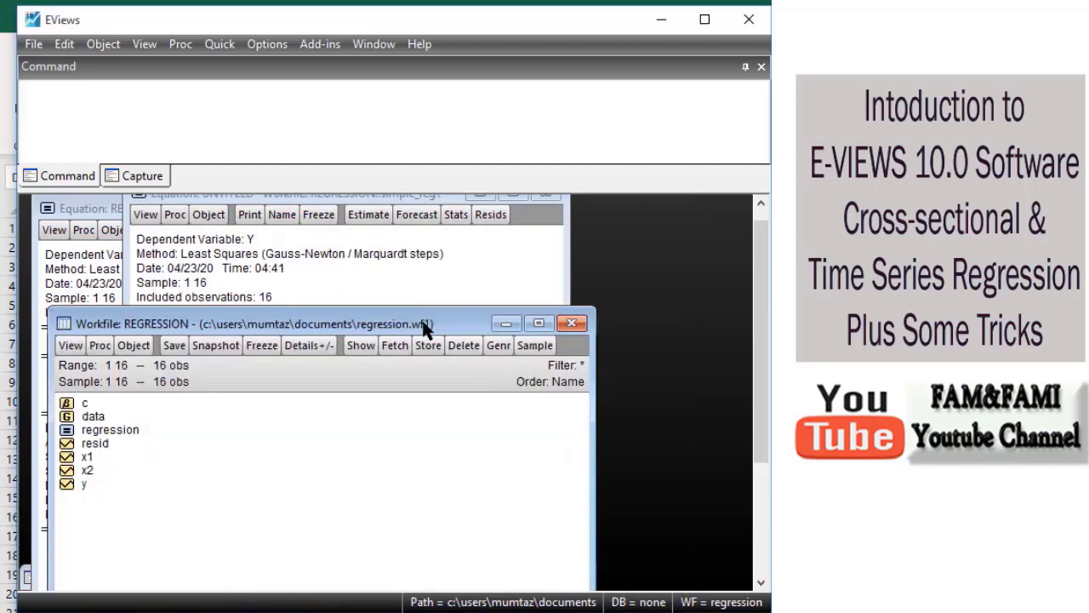
# Step: Enlarge the EViews window and place the regression workfile window beside the two equation outputs
pyautogui.moveTo(424, 324); pyautogui.dragTo(508, 199)
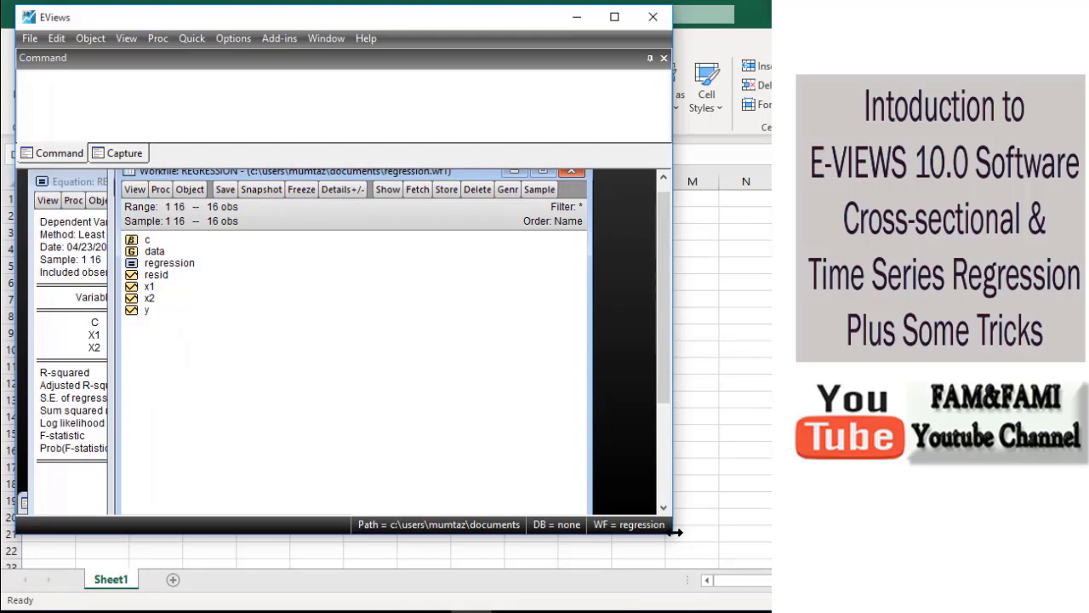
pyautogui.moveTo(675, 532); pyautogui.dragTo(842, 608)
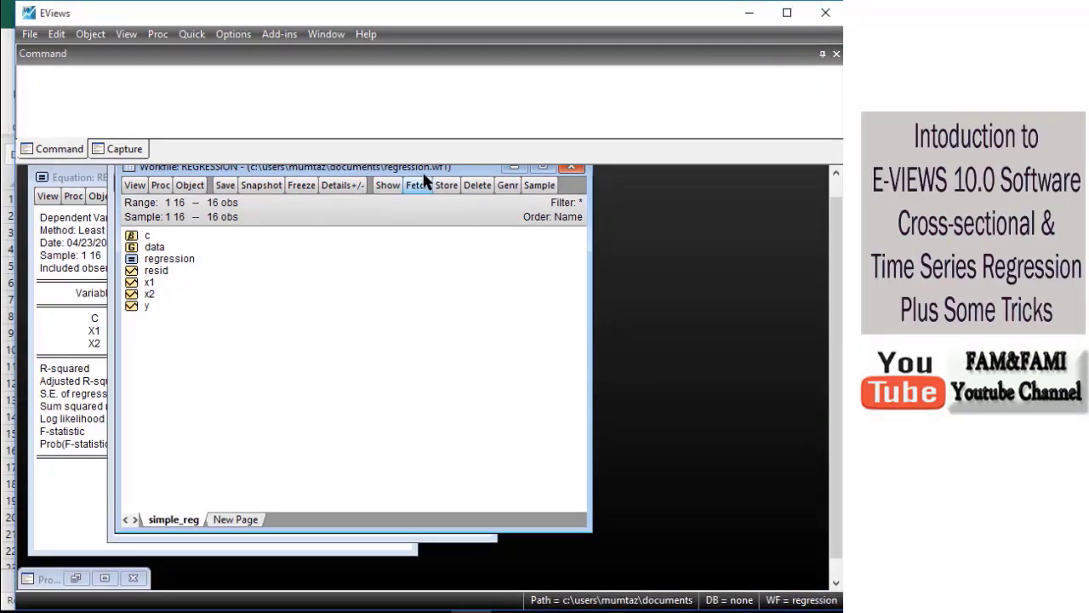
pyautogui.moveTo(430, 169); pyautogui.dragTo(577, 192)
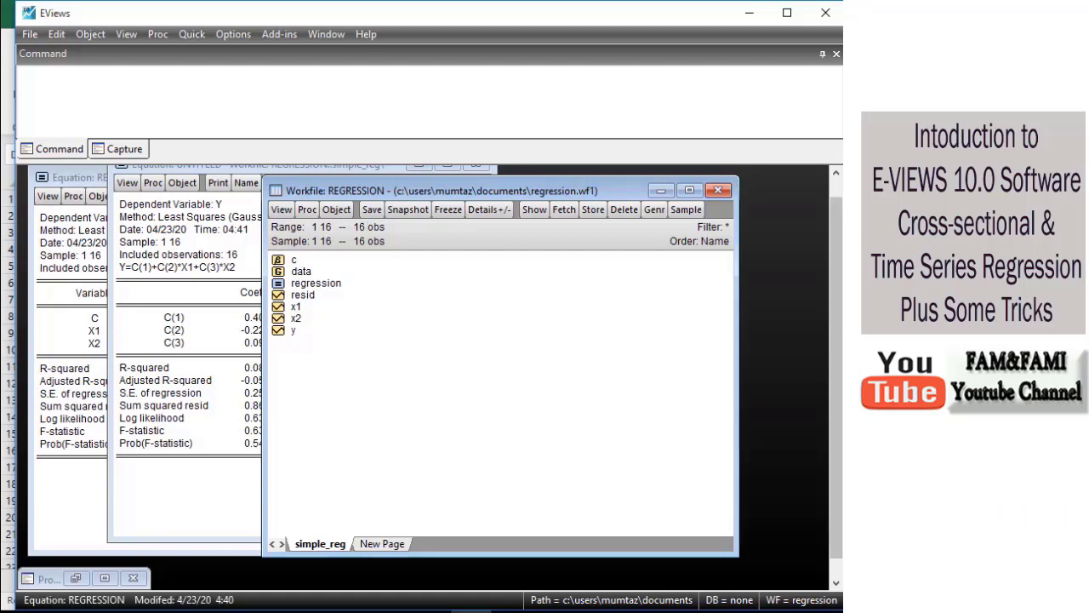
# Step: Switch to the Excel sheet and copy the y, x1 and x2 table from D4:F20 to a new block starting at I4
pyautogui.click(858, 342)
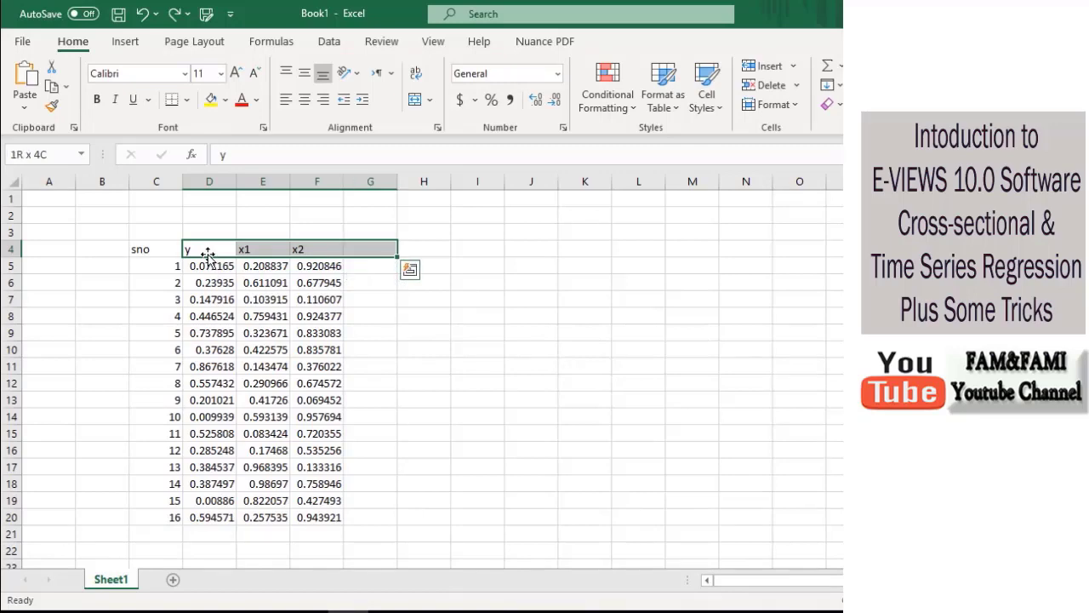
pyautogui.hotkey('ctrl', 'shift', 'Down')
pyautogui.hotkey('ctrl', 'c')
pyautogui.press('Right')
pyautogui.press('Right')
pyautogui.press('Right')
pyautogui.press('Right')
pyautogui.press('Right')
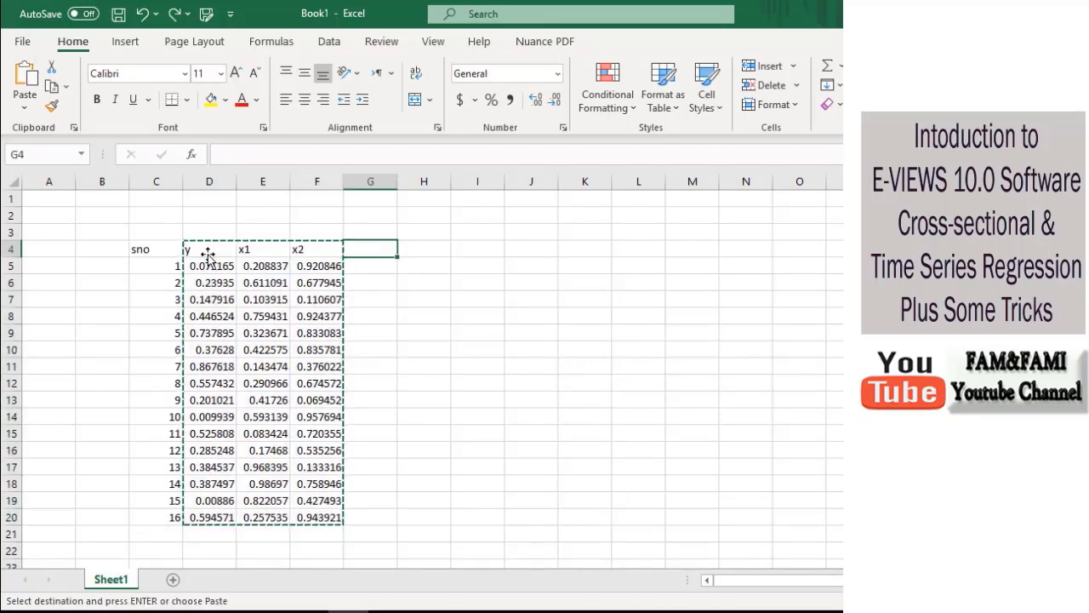
pyautogui.hotkey('ctrl', 'v')
# Step: Label cell H4, next to the copied y column, with the heading Year
pyautogui.press('Left')
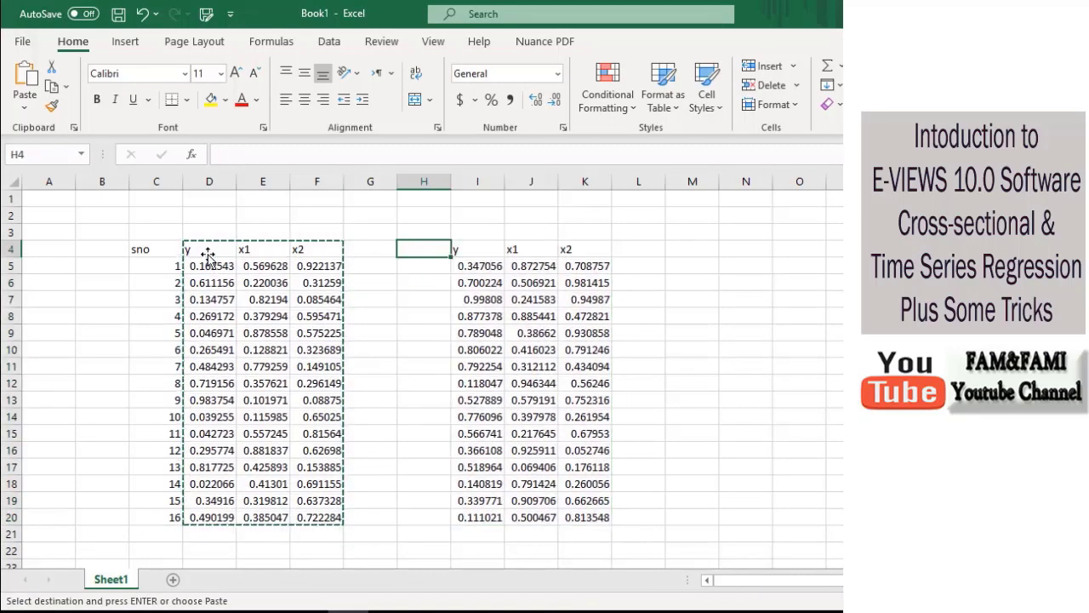
pyautogui.write('time')
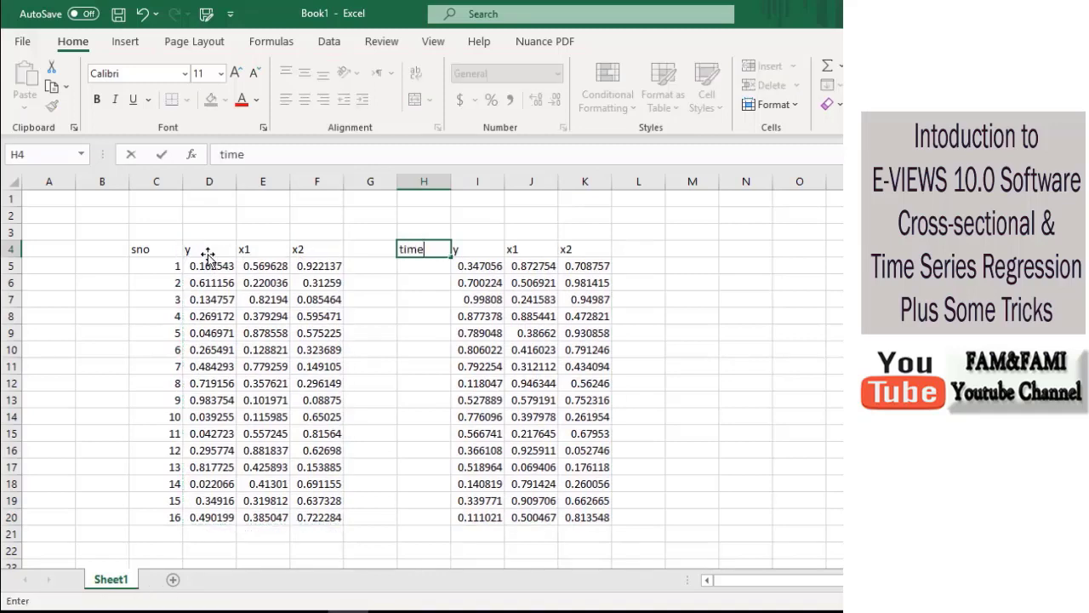
pyautogui.press('Return')
pyautogui.press('Up')
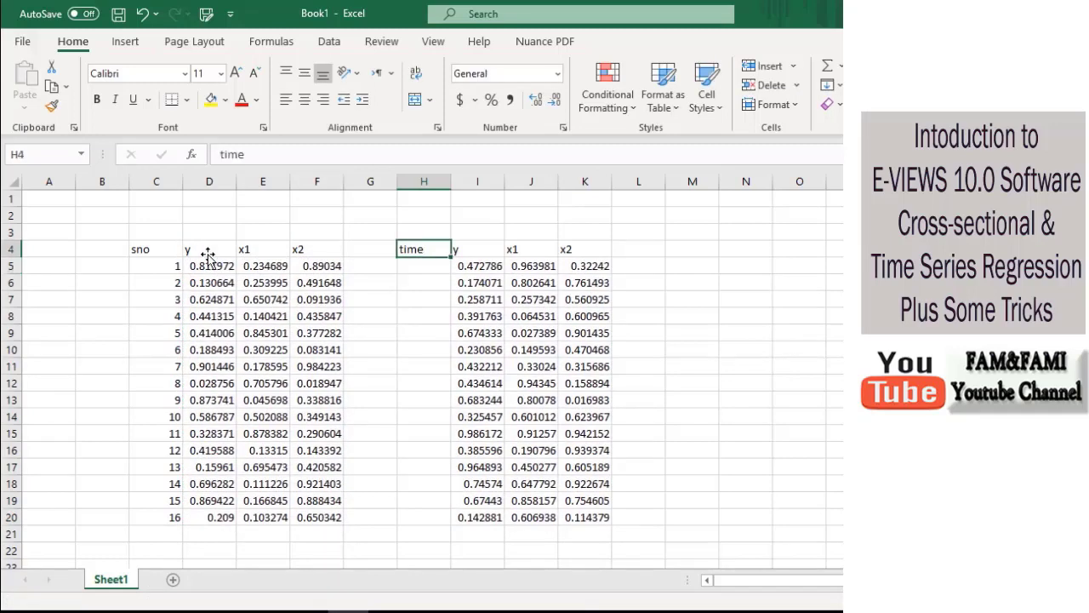
pyautogui.write('Year')
pyautogui.press('Return')
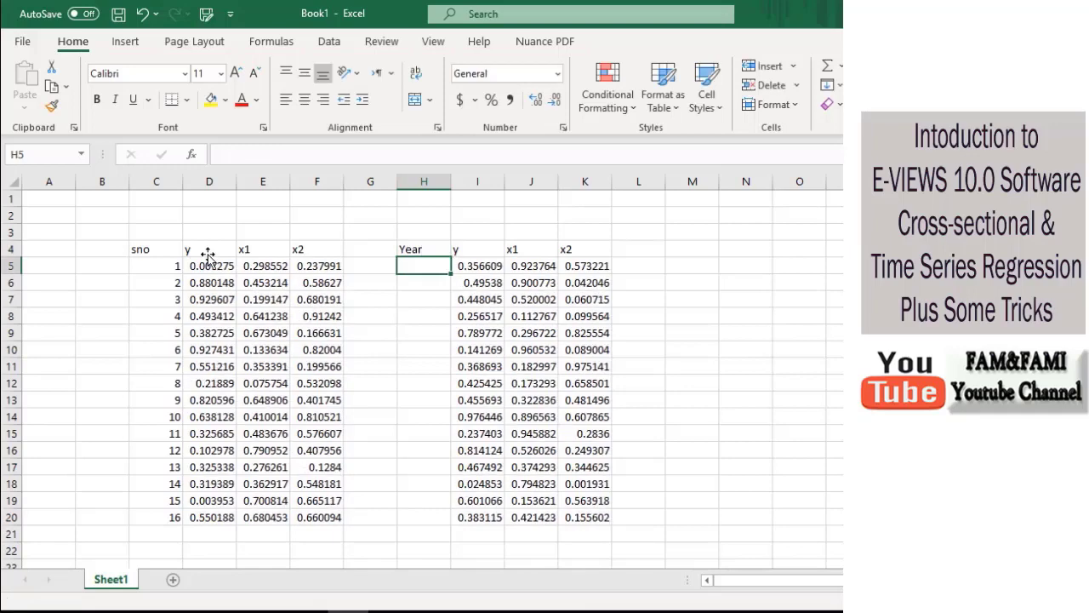
# Step: Enter 1990 and 1991 under the Year heading and extend the yearly series down to 2005 in H20
pyautogui.write('1')
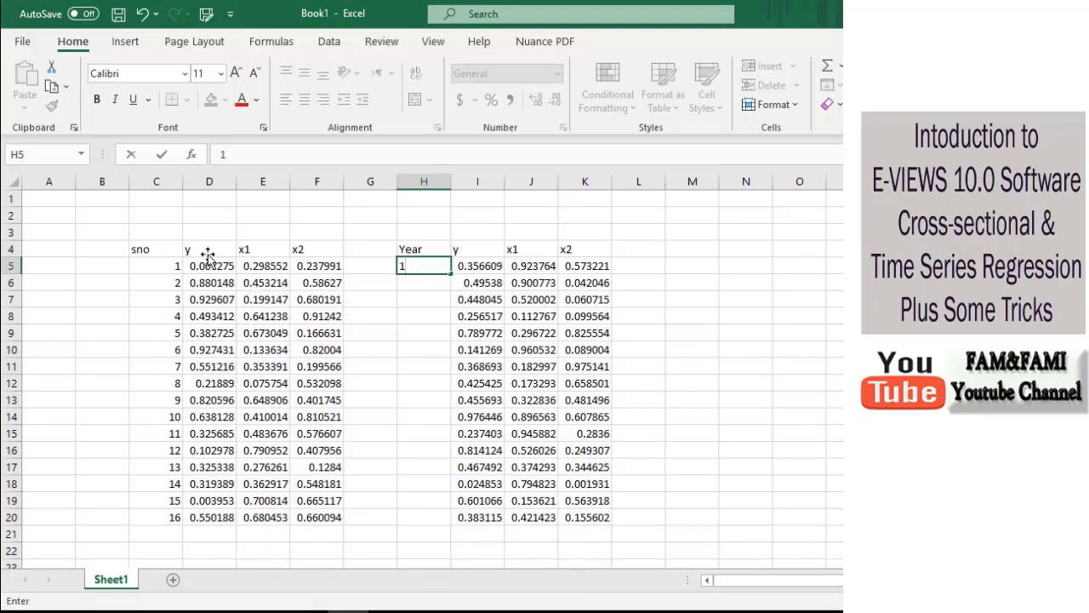
pyautogui.write('990')
pyautogui.press('Return')
pyautogui.write('1991')
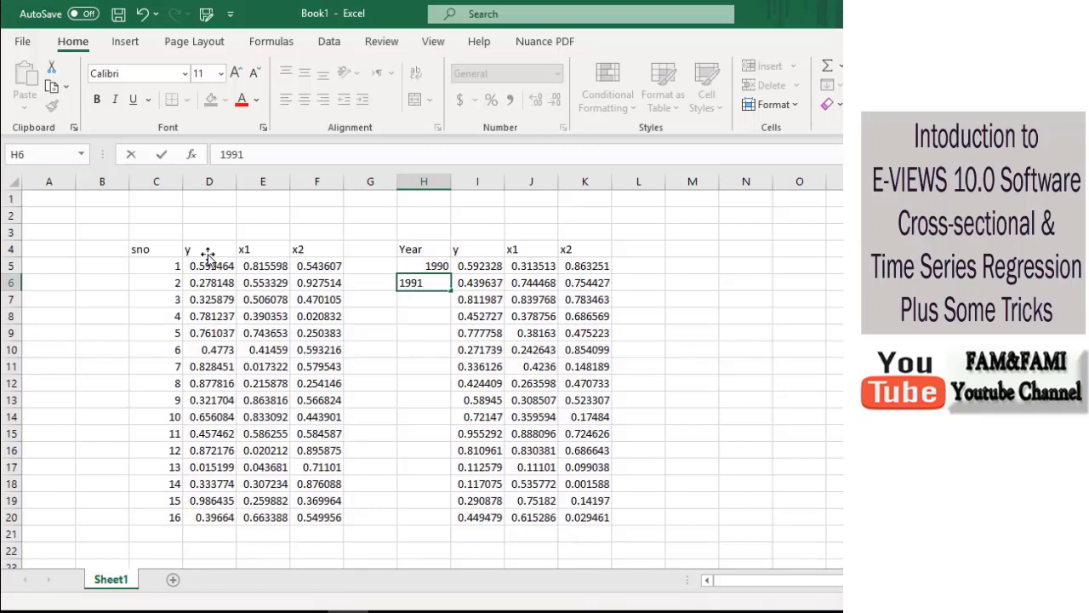
pyautogui.press('Return')
pyautogui.press('Up')
pyautogui.press('Up')
pyautogui.hotkey('shift', 'Down')
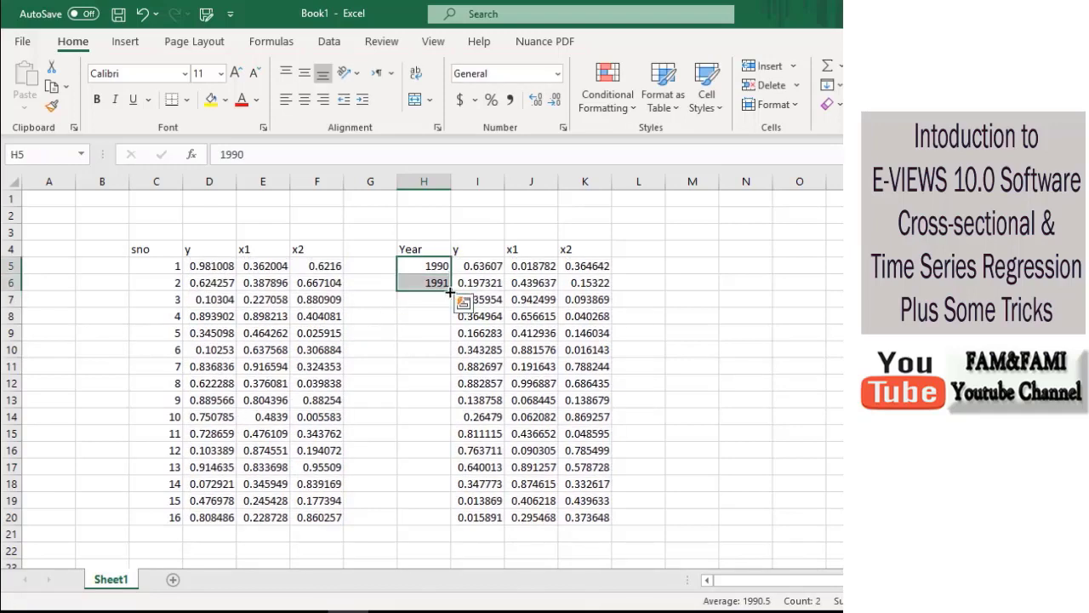
pyautogui.moveTo(452, 290); pyautogui.dragTo(459, 526)
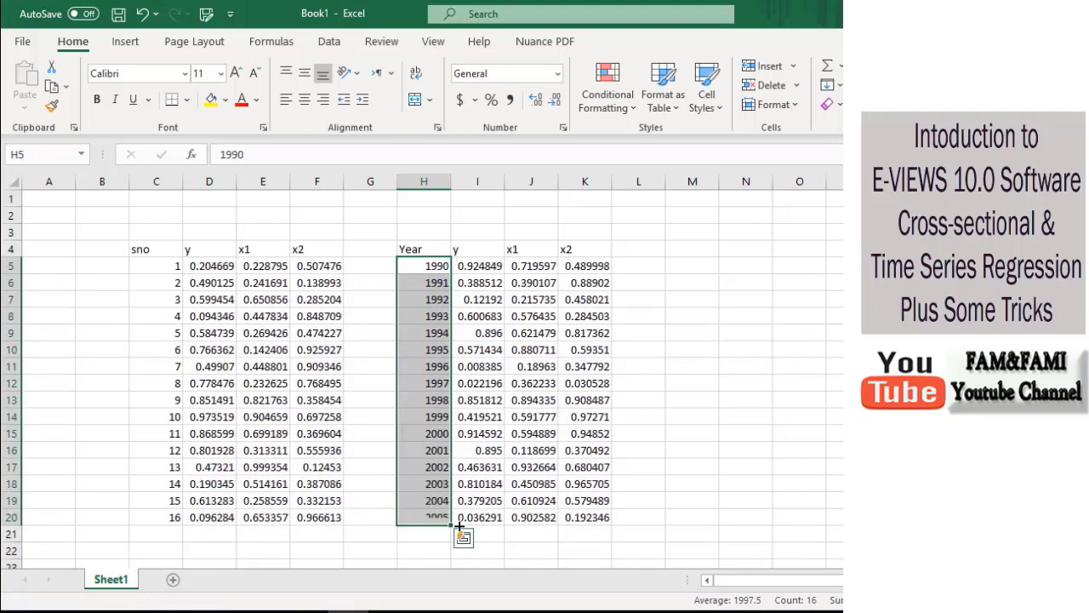
# Step: Examine the 1990 and 1991 rows of the yearly table together with its y, x1 and x2 headings
pyautogui.press('Up')
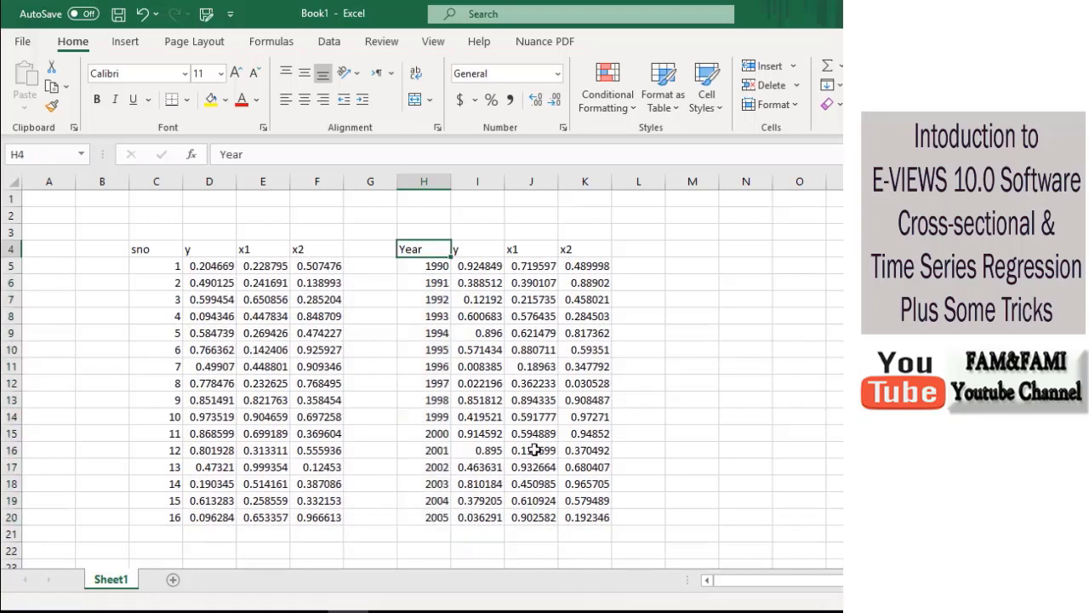
pyautogui.press('Right')
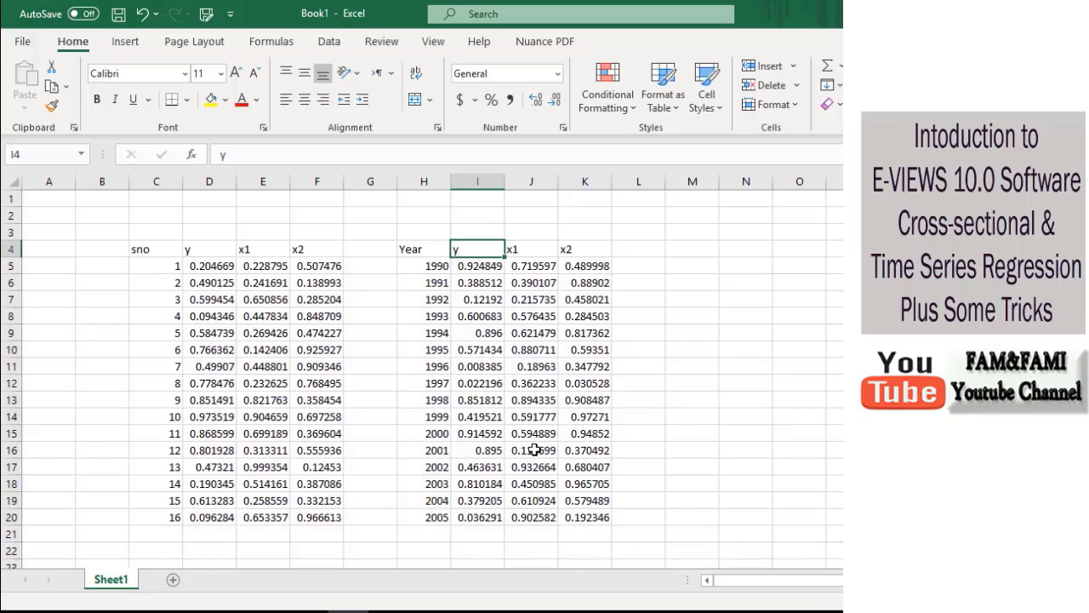
pyautogui.press('Down')
pyautogui.press('Left')
pyautogui.hotkey('shift', 'Right')
pyautogui.hotkey('shift', 'Right')
pyautogui.hotkey('shift', 'Right')
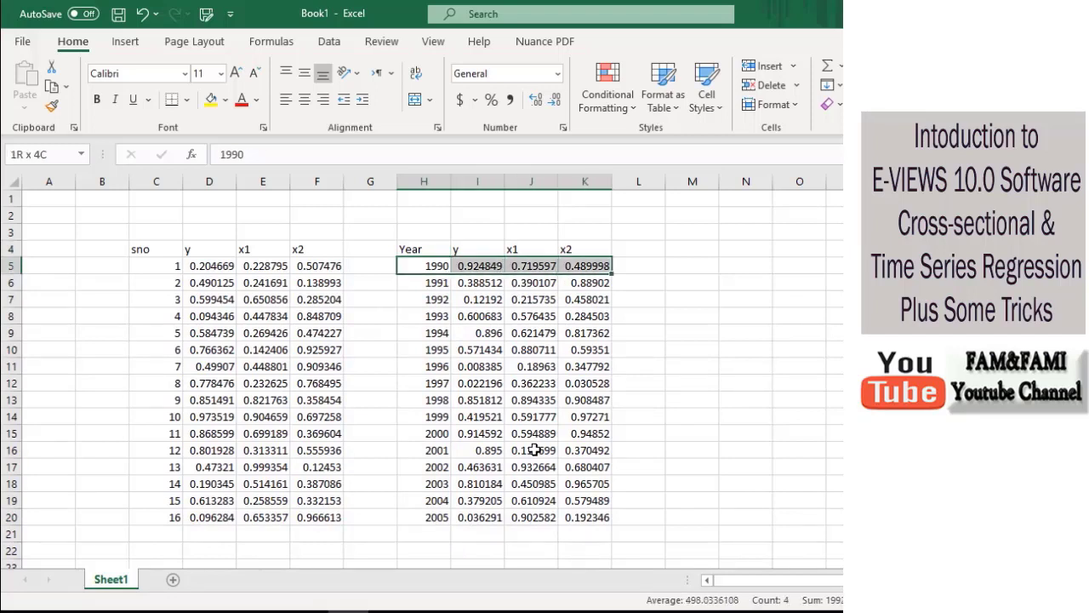
pyautogui.press('Down')
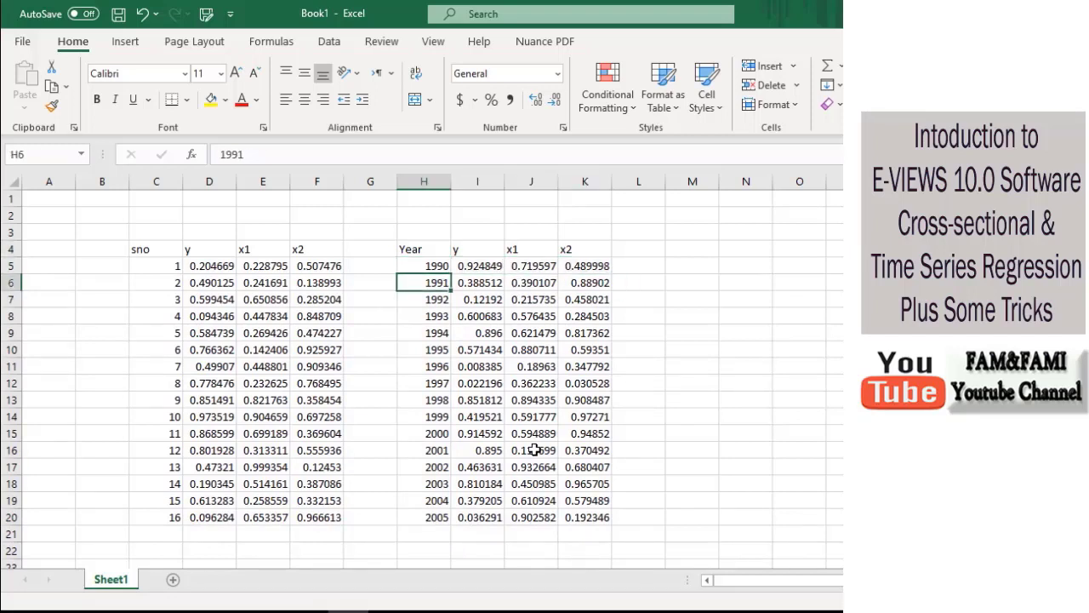
pyautogui.hotkey('ctrl', 'shift', 'Right')
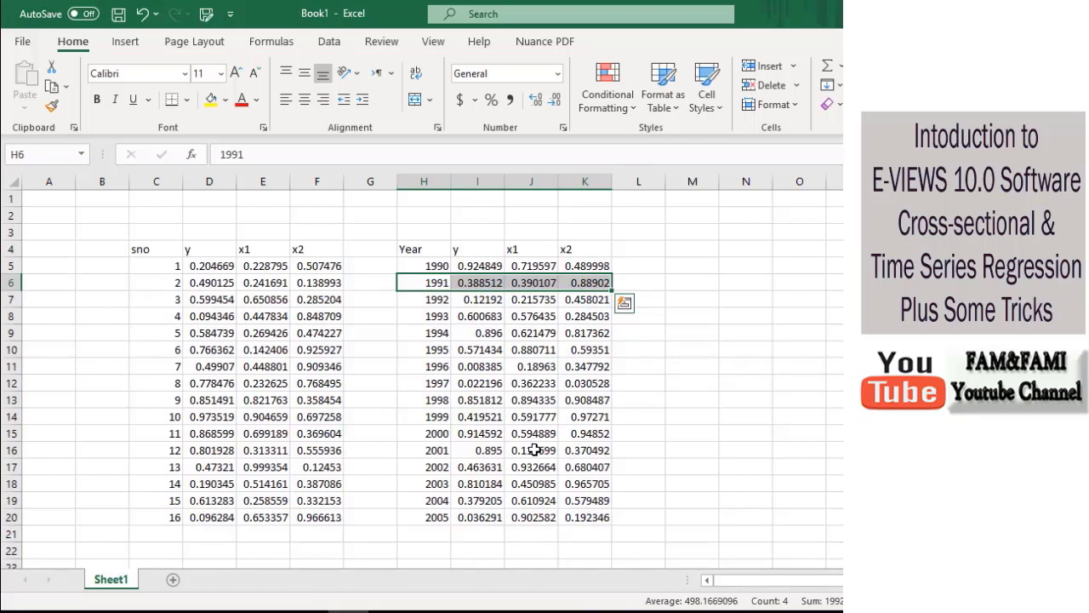
pyautogui.press('Up')
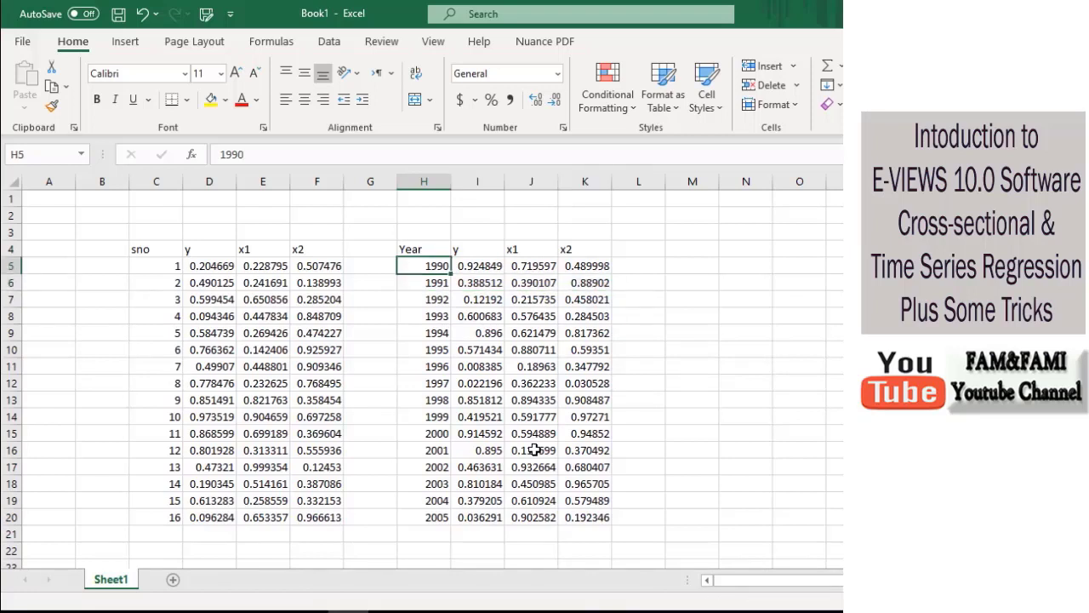
pyautogui.press('Right')
pyautogui.press('Up')
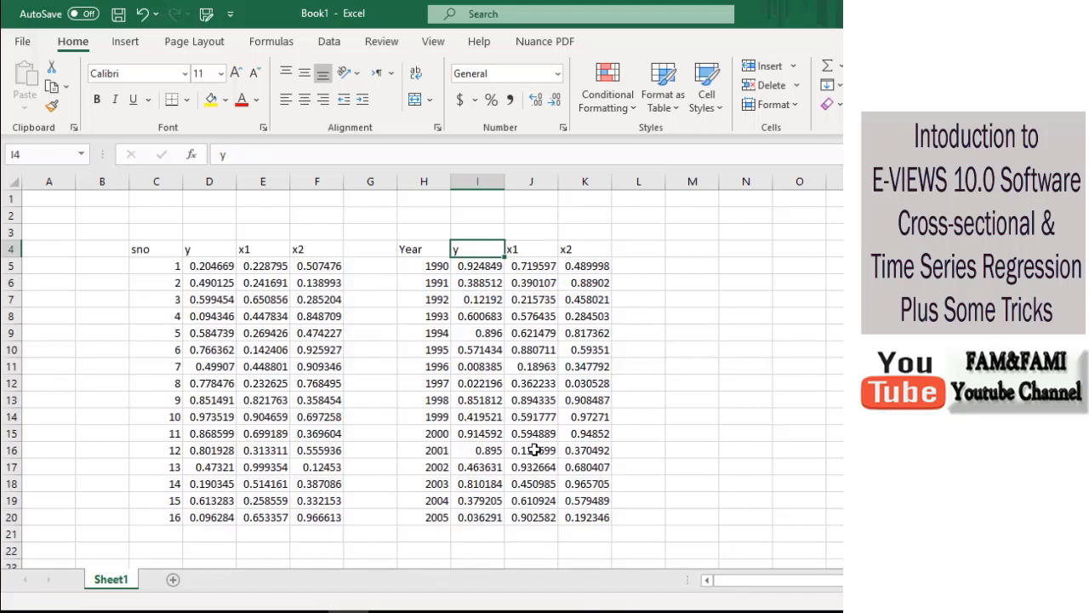
pyautogui.hotkey('shift', 'Right')
pyautogui.hotkey('shift', 'Right')
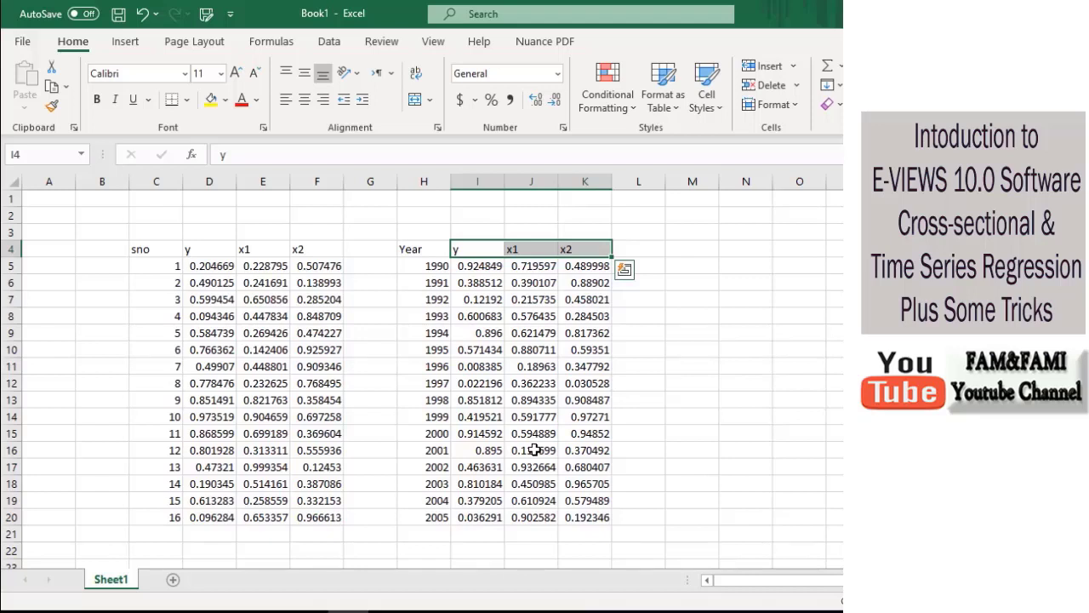
# Step: Review the Year column of the new table from 1990 through 2005
pyautogui.press('Left')
pyautogui.press('Down')
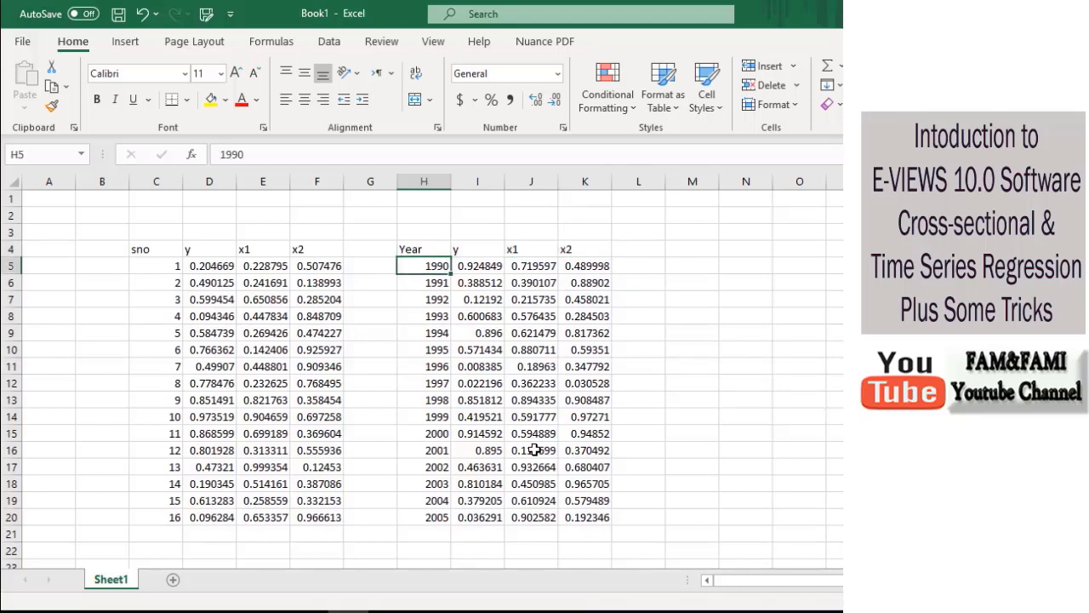
pyautogui.hotkey('shift', 'Down')
pyautogui.hotkey('shift', 'Down')
pyautogui.hotkey('shift', 'Down')
pyautogui.hotkey('shift', 'Down')
pyautogui.hotkey('shift', 'Down')
pyautogui.hotkey('shift', 'Down')
pyautogui.hotkey('shift', 'Down')
pyautogui.hotkey('shift', 'Down')
pyautogui.hotkey('shift', 'Down')
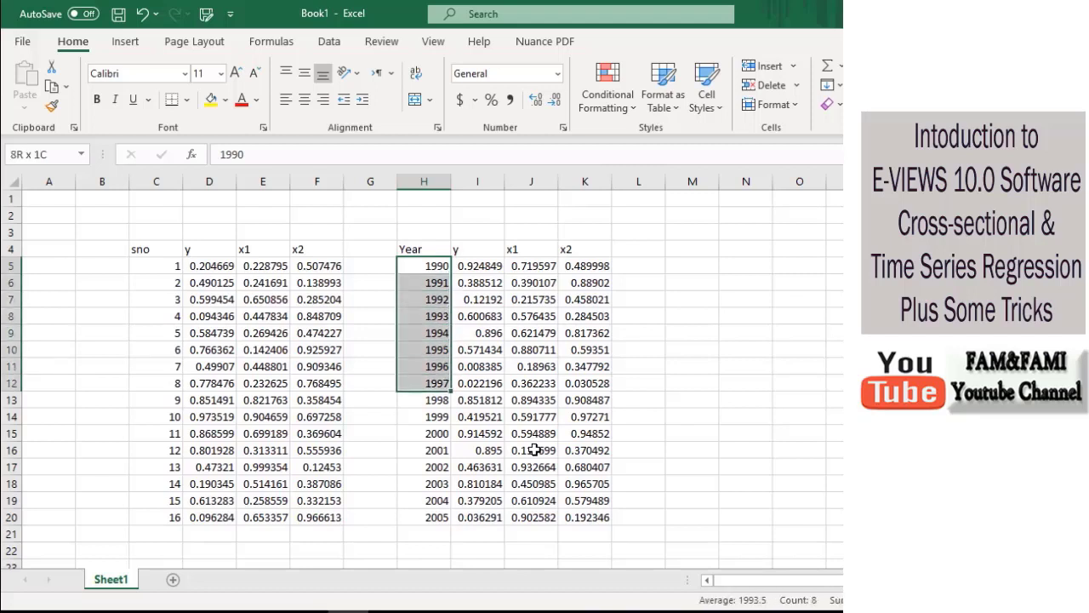
pyautogui.hotkey('ctrl', 'shift', 'Down')
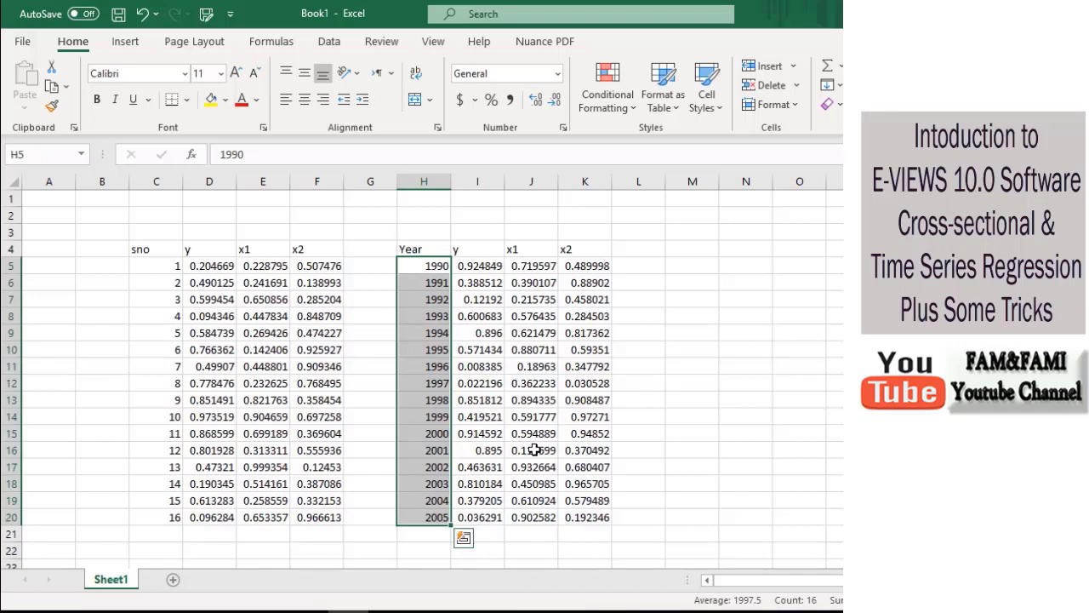
# Step: Switch to EViews and start a new workfile with the Dated - regular frequency structure
pyautogui.hotkey('alt', 'Tab')
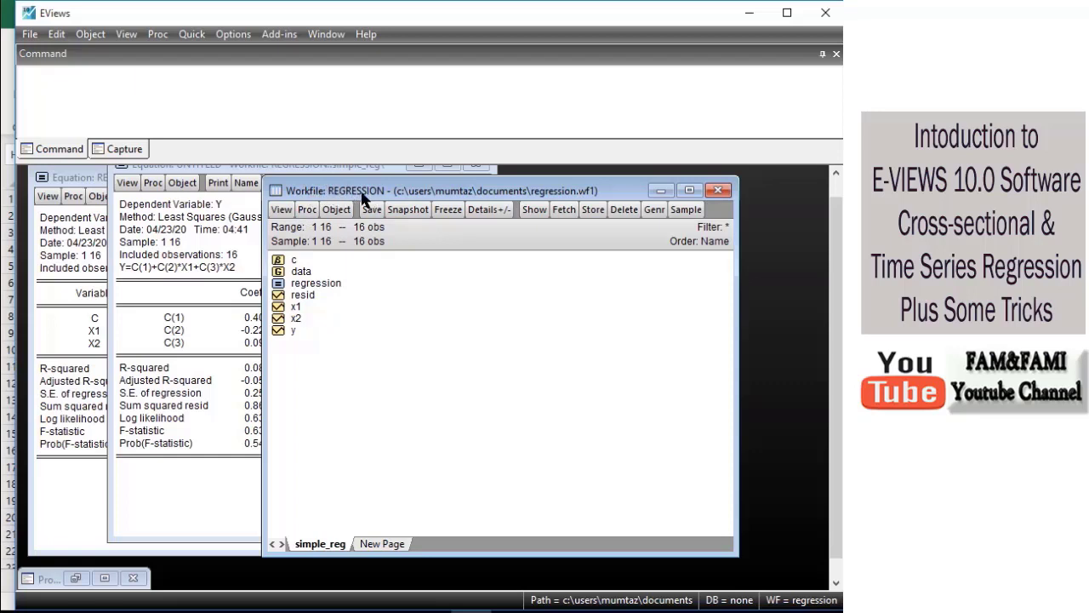
pyautogui.moveTo(364, 198); pyautogui.dragTo(330, 192)
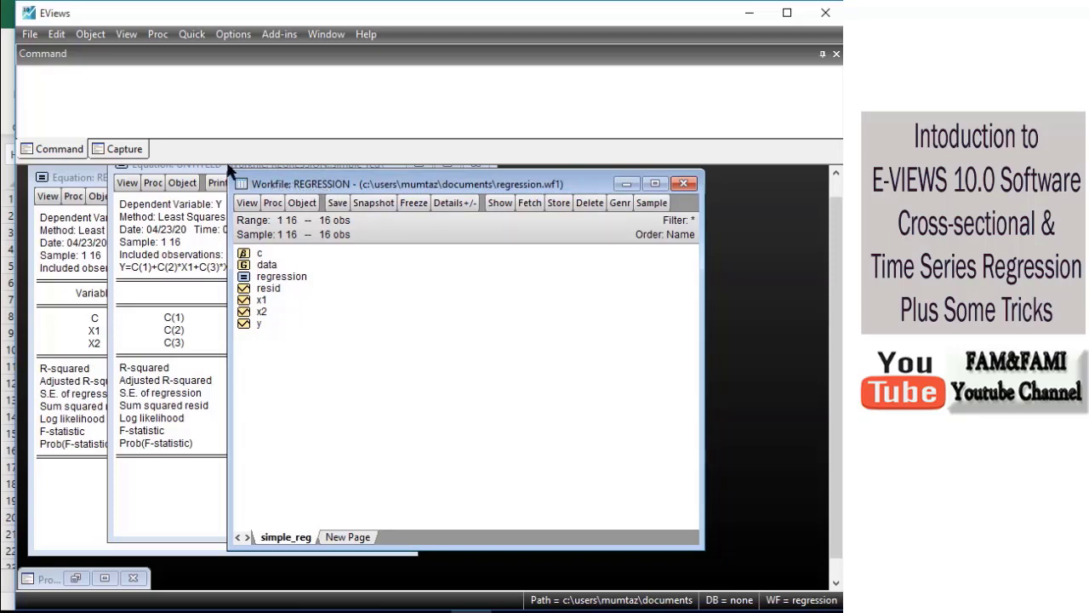
pyautogui.click(30, 35)
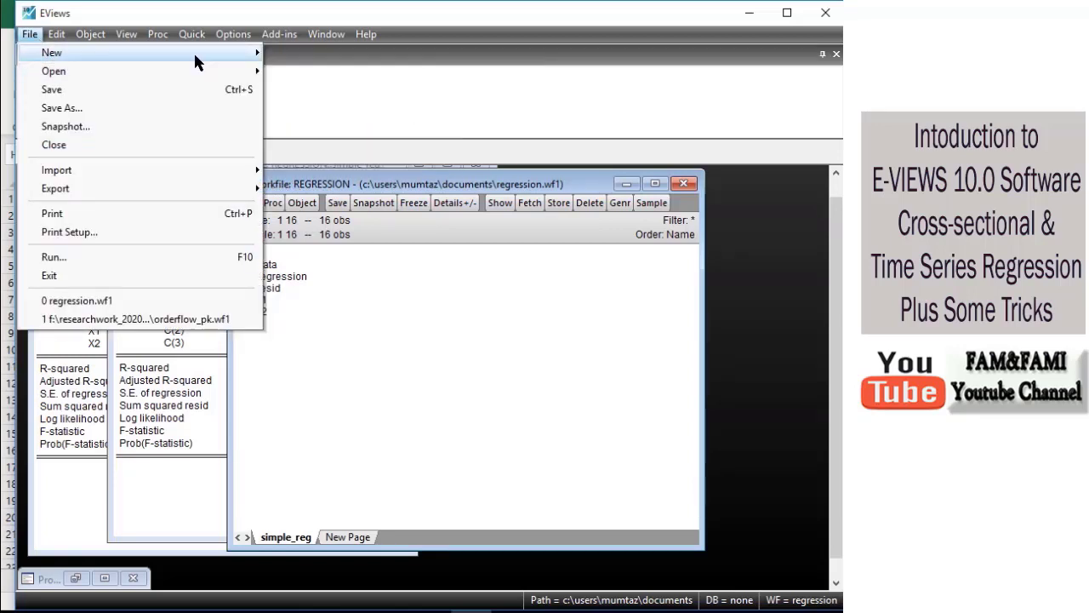
pyautogui.moveTo(195, 62)
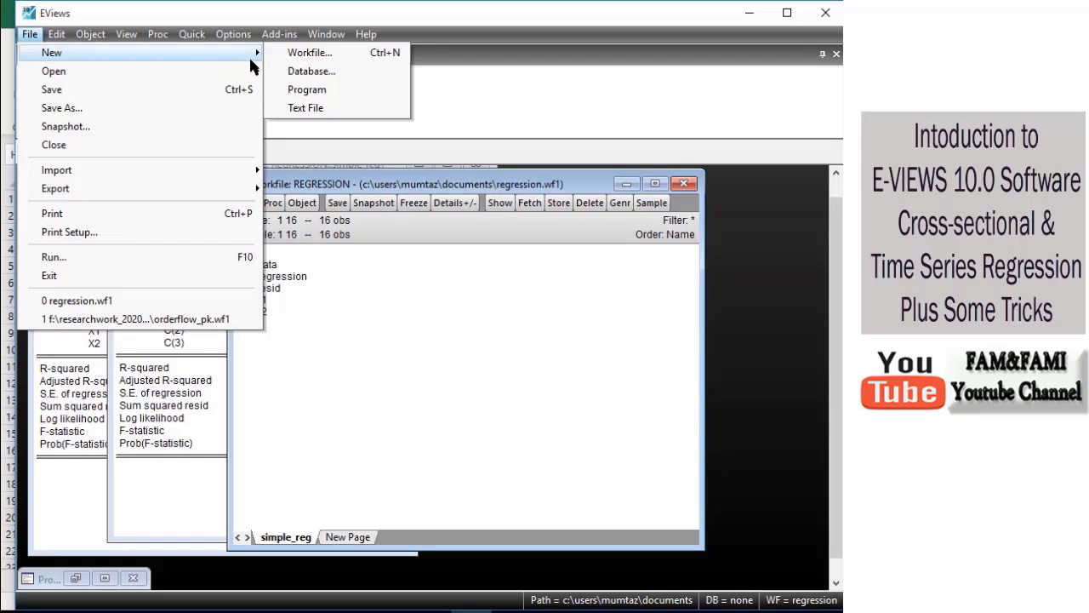
pyautogui.click(310, 52)
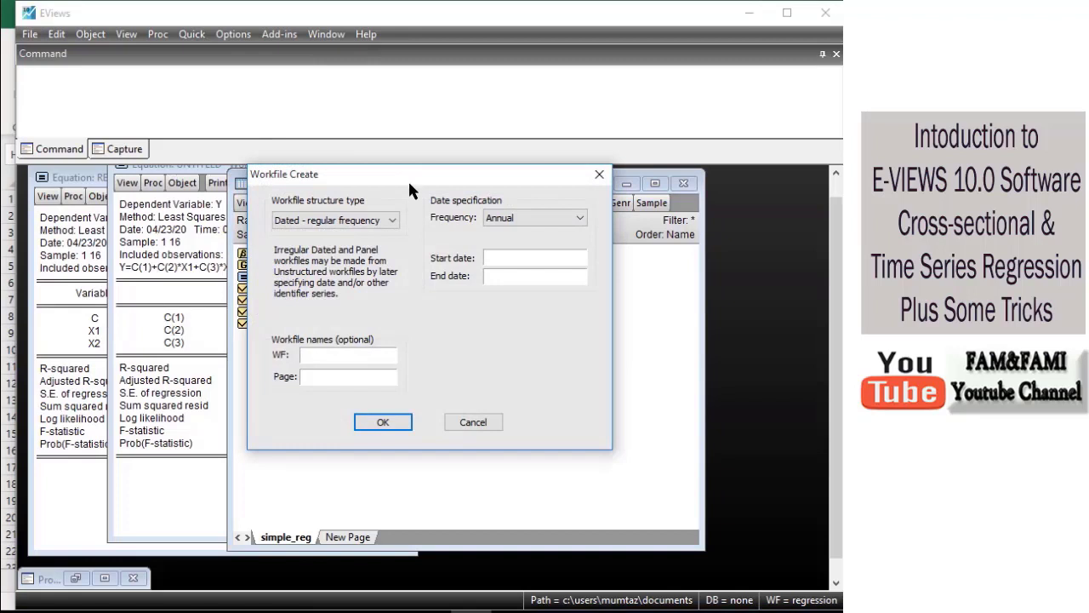
pyautogui.moveTo(408, 179); pyautogui.dragTo(471, 228)
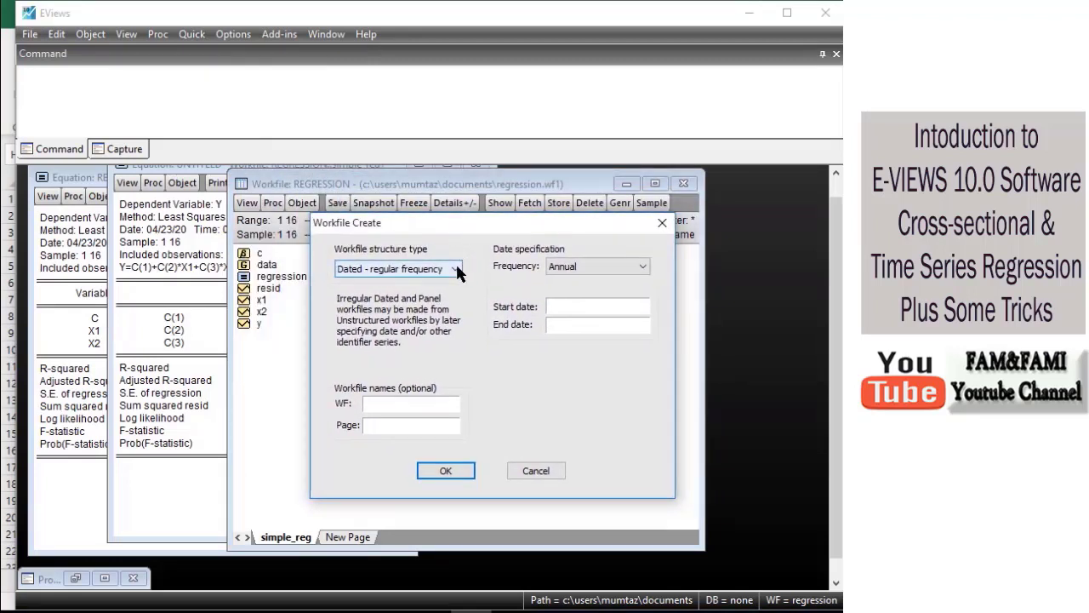
pyautogui.click(456, 268)
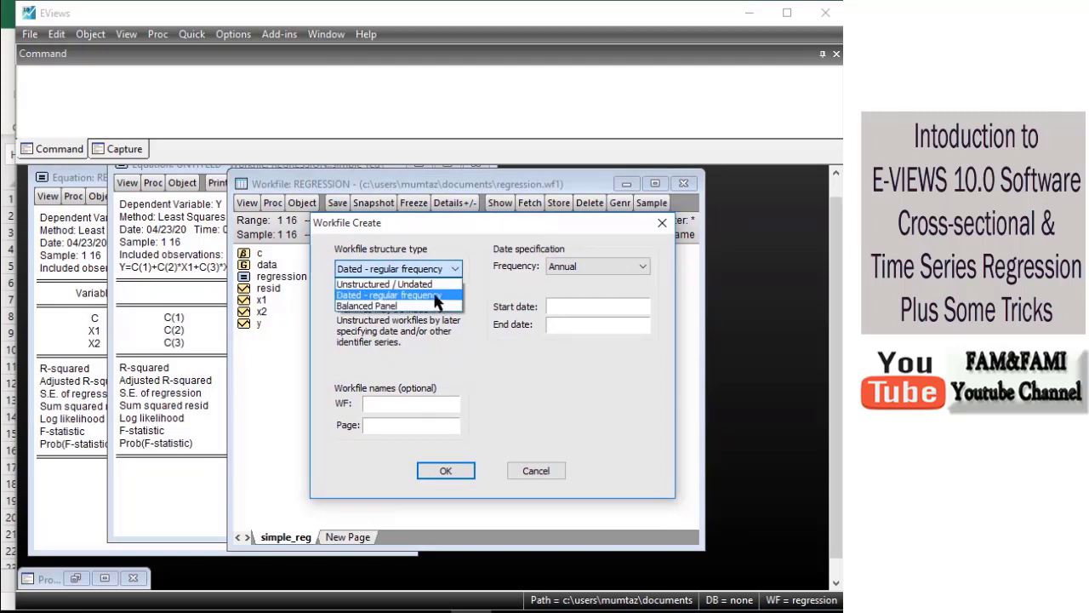
pyautogui.click(435, 298)
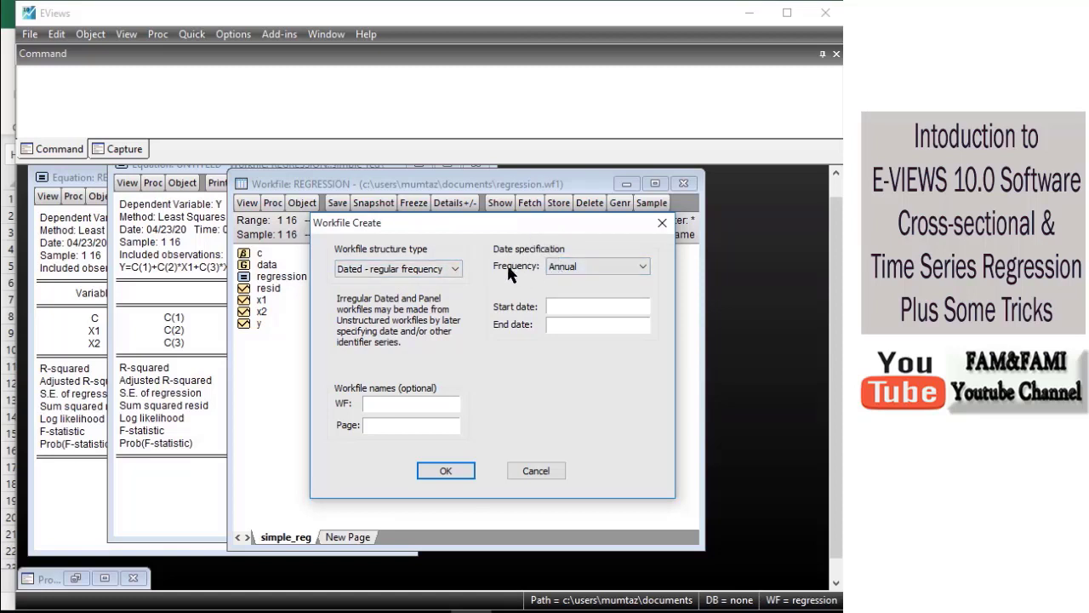
# Step: Create the workfile with annual frequency, start date 1990, end date 2005 and the name regression_timeseries
pyautogui.click(642, 267)
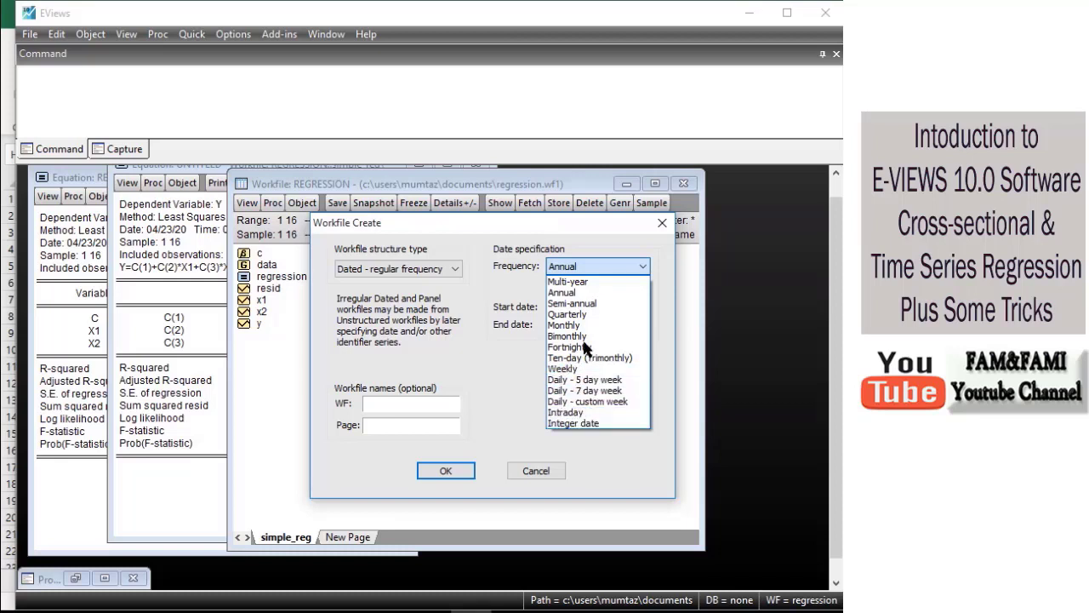
pyautogui.click(572, 293)
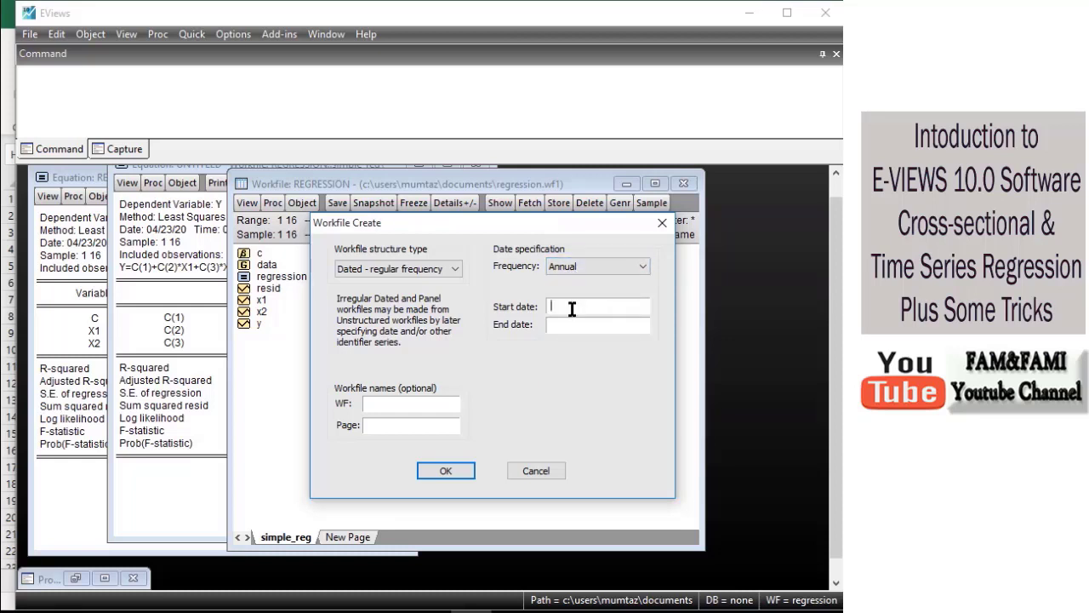
pyautogui.click(572, 309)
pyautogui.write('1990')
pyautogui.click(397, 408)
pyautogui.write('regression_timeseries')
pyautogui.click(454, 474)
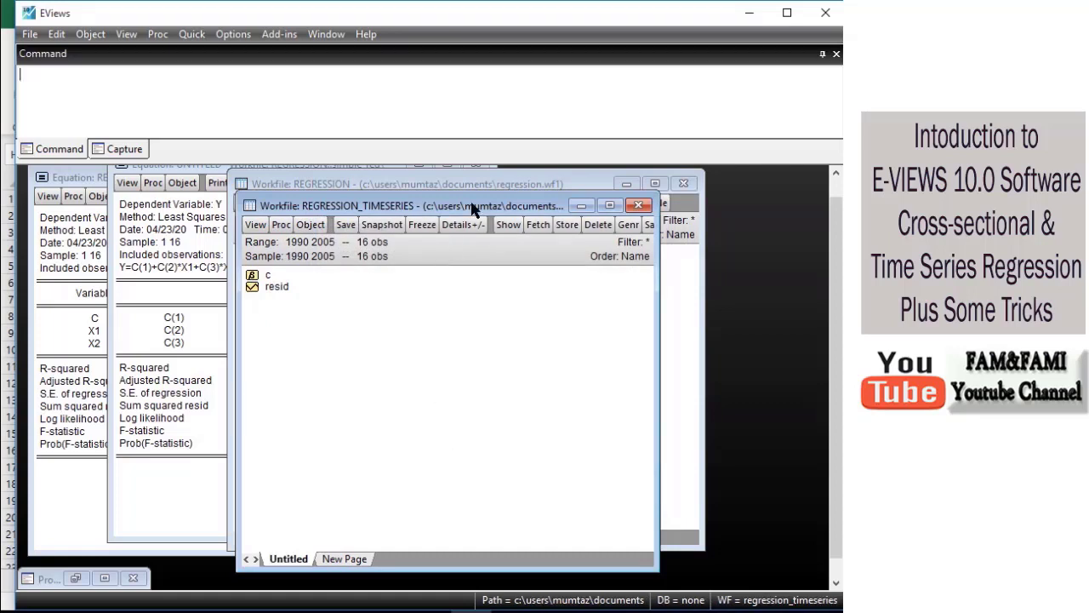
# Step: Open an empty group for editing series in the REGRESSION_TIMESERIES workfile
pyautogui.moveTo(473, 206); pyautogui.dragTo(538, 228)
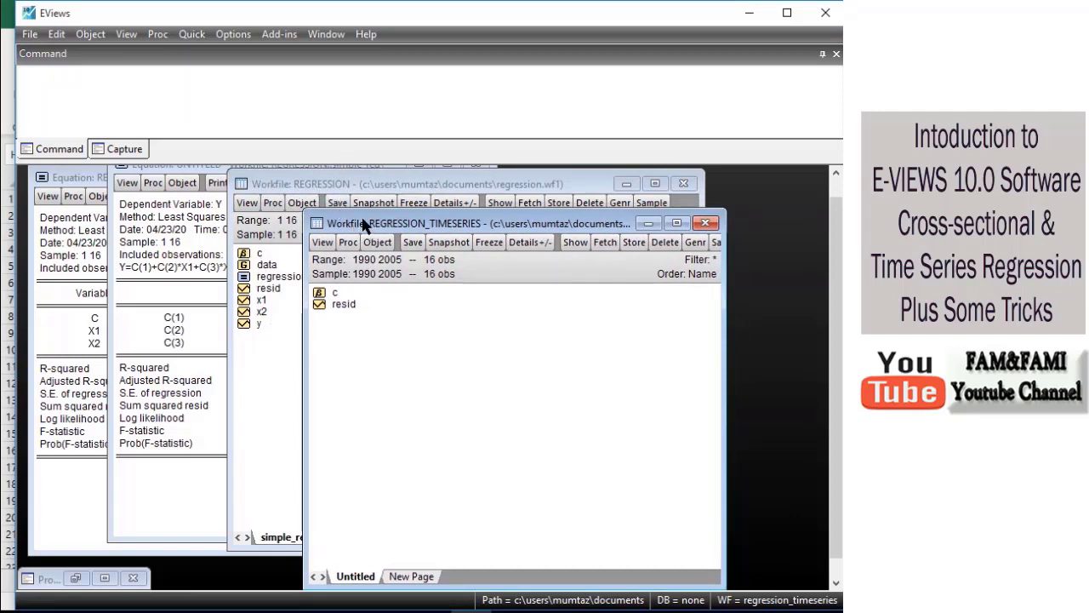
pyautogui.moveTo(371, 228); pyautogui.dragTo(361, 225)
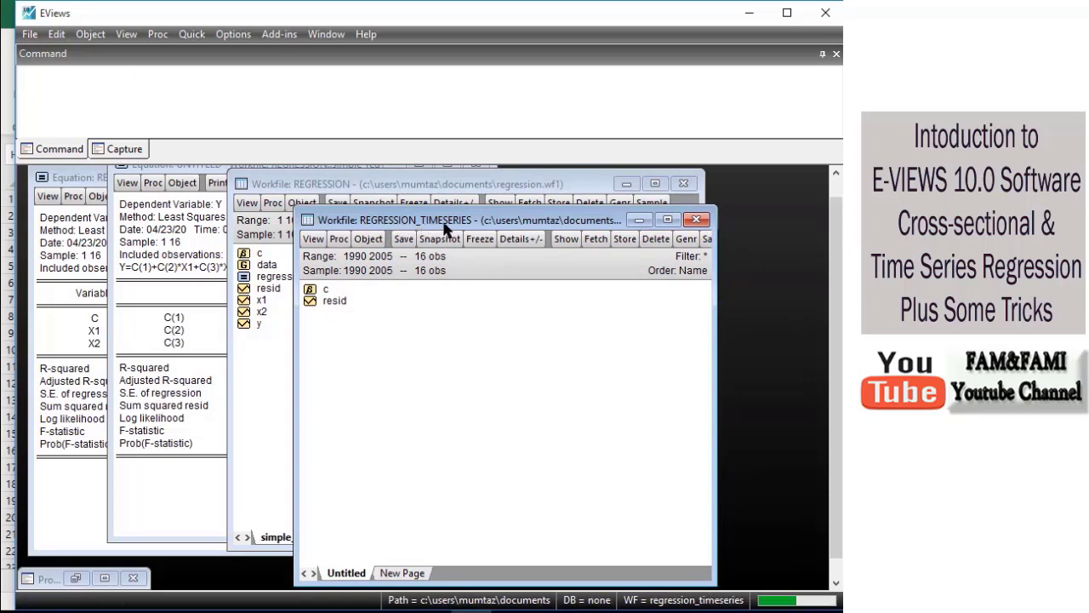
pyautogui.moveTo(467, 226); pyautogui.dragTo(454, 208)
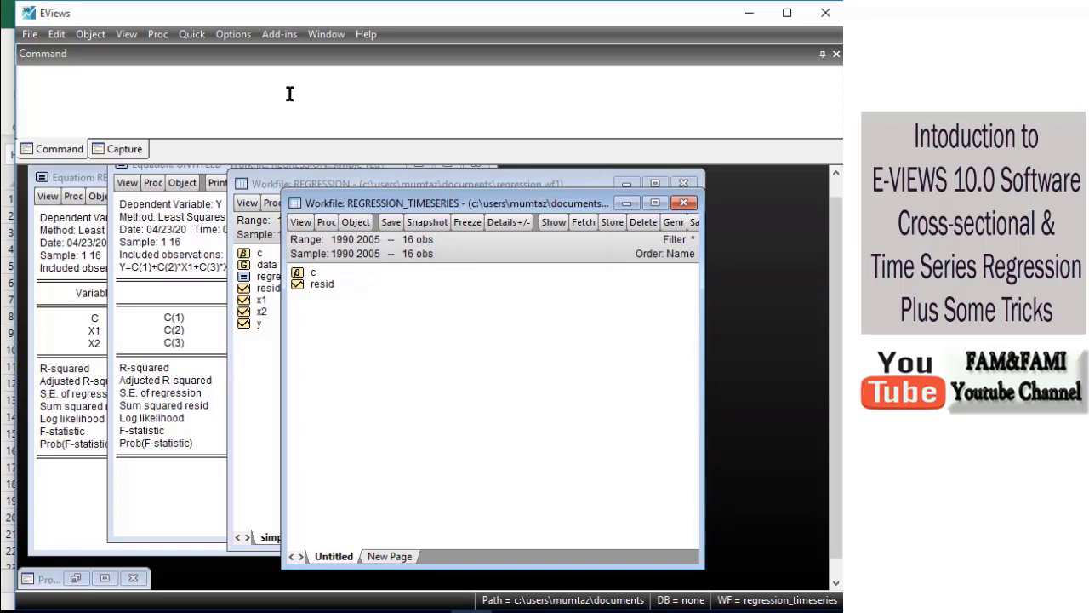
pyautogui.click(192, 36)
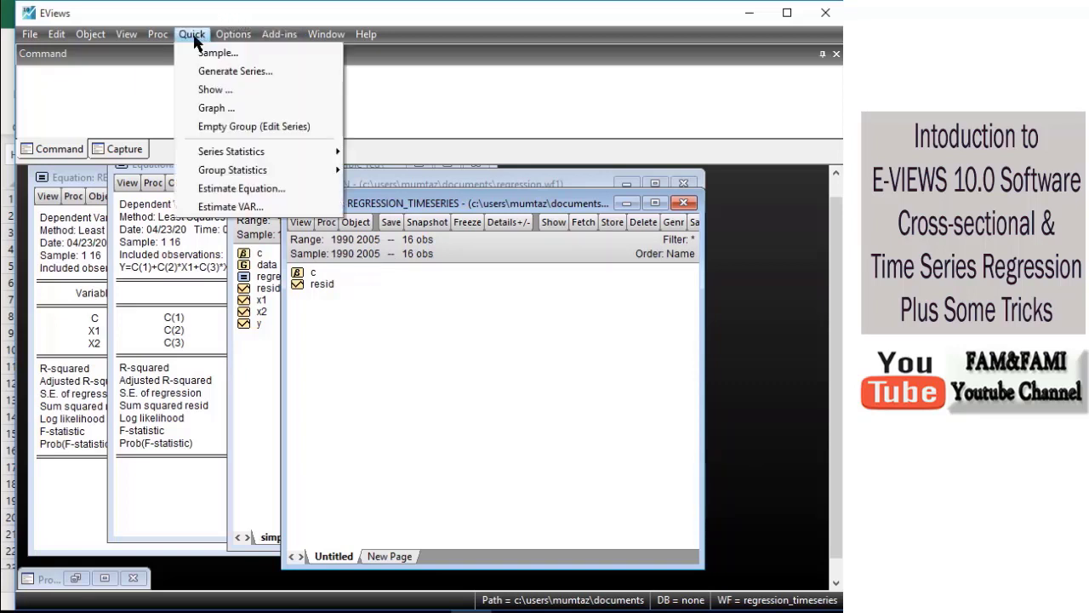
pyautogui.click(252, 128)
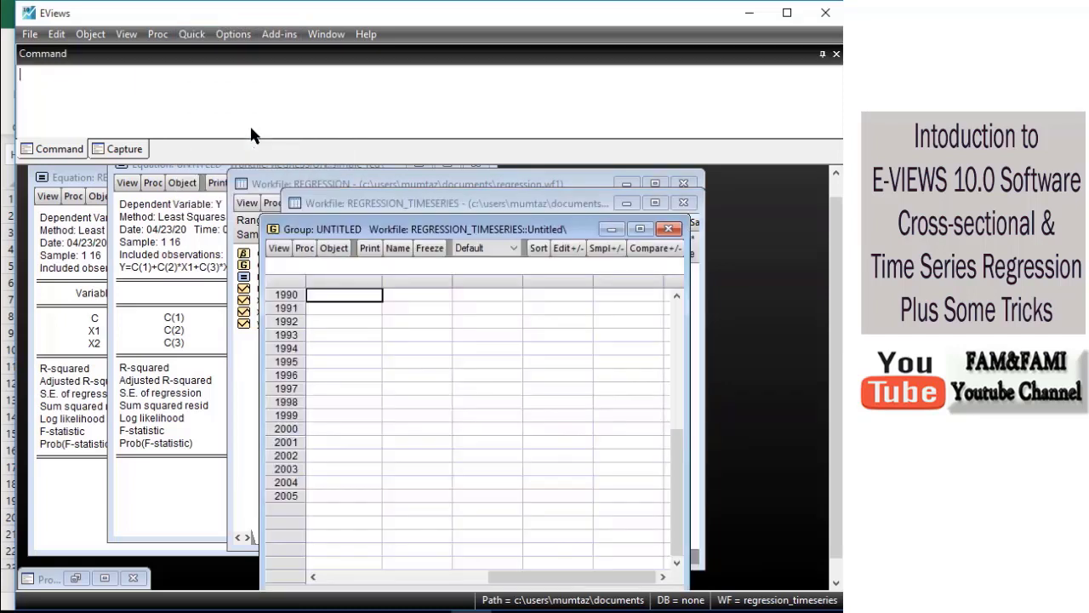
pyautogui.moveTo(421, 235); pyautogui.dragTo(381, 202)
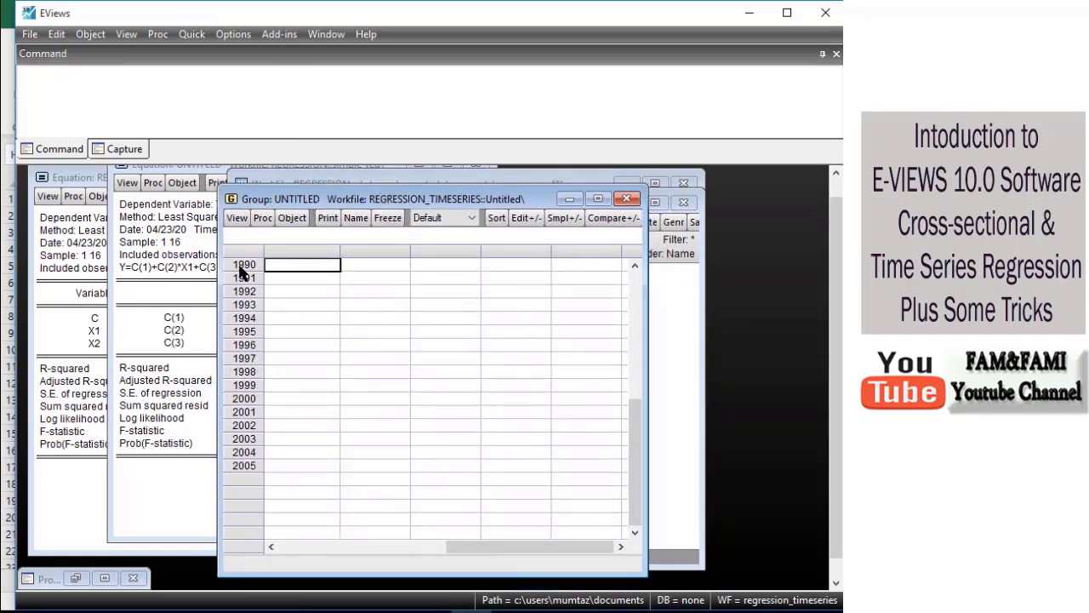
# Step: Switch to Excel and copy the y, x1 and x2 columns of the yearly table with their headings, I4:K20
pyautogui.hotkey('alt', 'Tab')
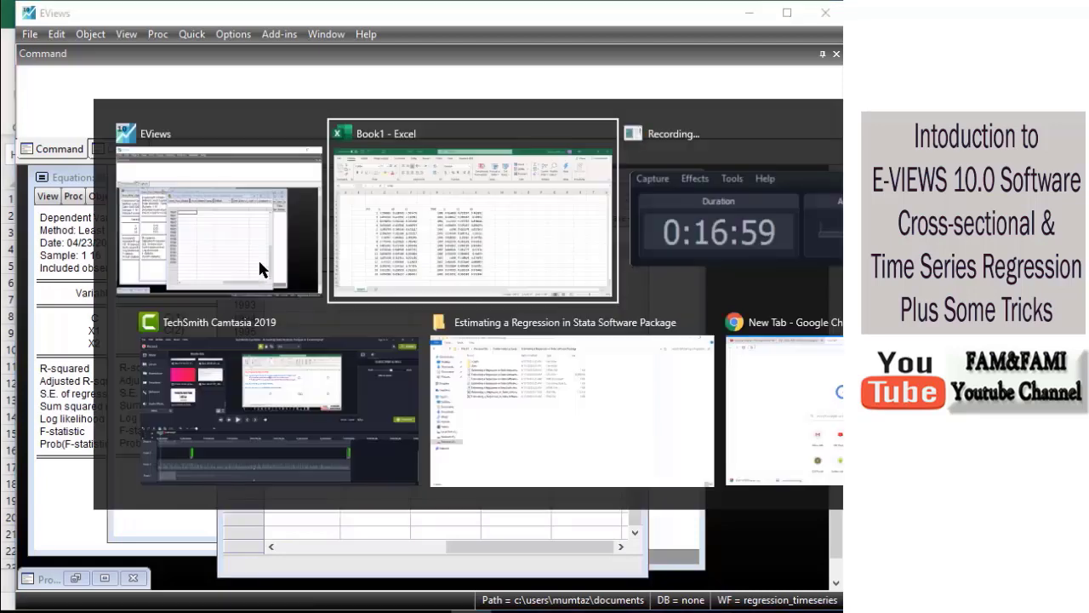
pyautogui.click(418, 248)
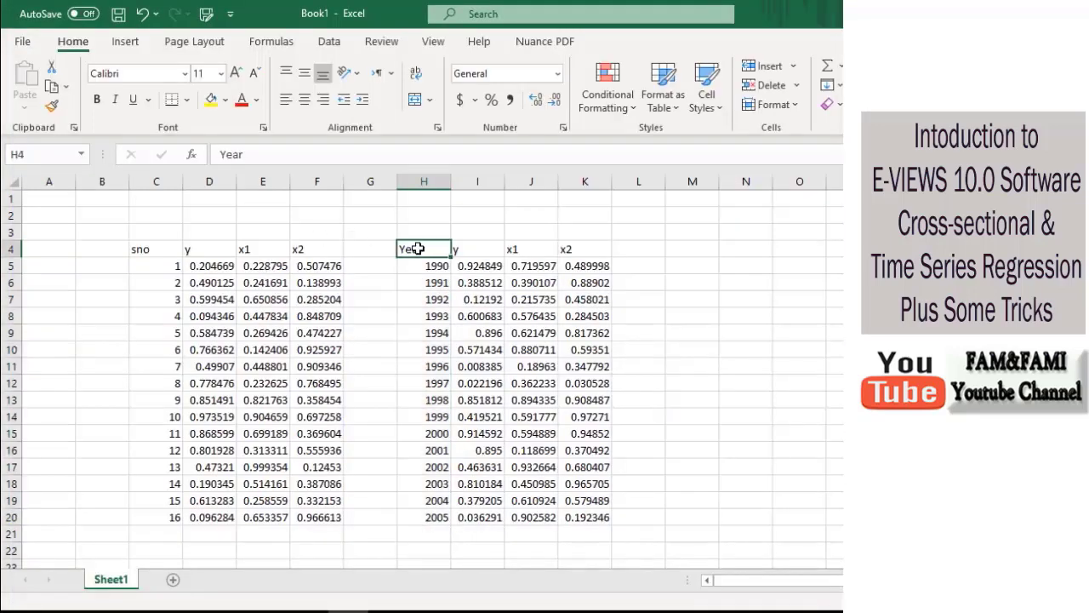
pyautogui.press('Right')
pyautogui.hotkey('shift', 'Right')
pyautogui.hotkey('shift', 'Right')
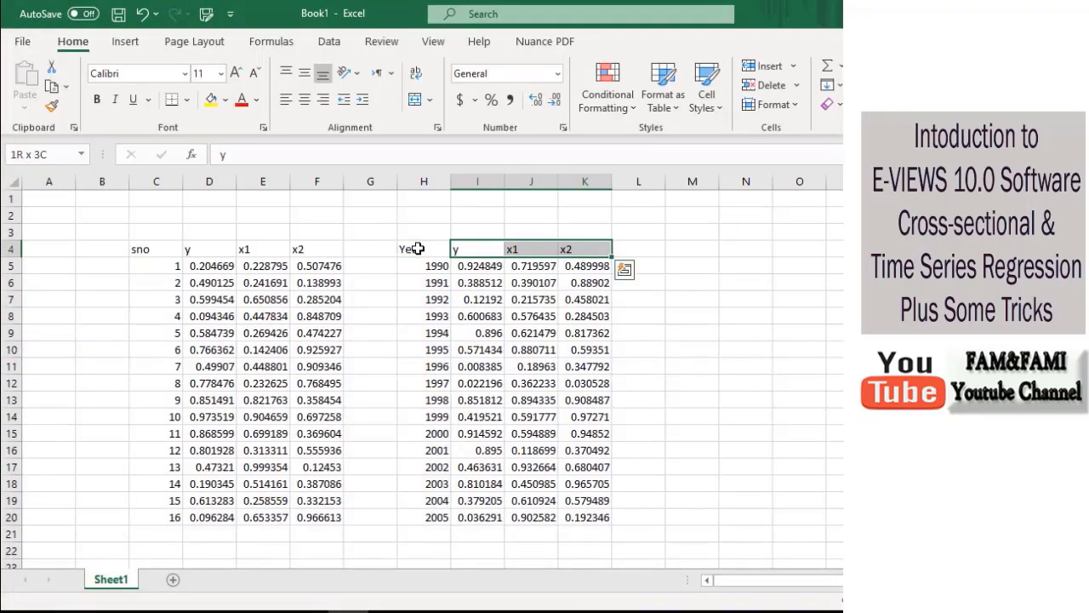
pyautogui.hotkey('shift', 'Down')
pyautogui.hotkey('shift', 'Down')
pyautogui.hotkey('shift', 'Up')
pyautogui.hotkey('shift', 'Up')
pyautogui.hotkey('shift', 'Down')
pyautogui.hotkey('ctrl', 'shift', 'Down')
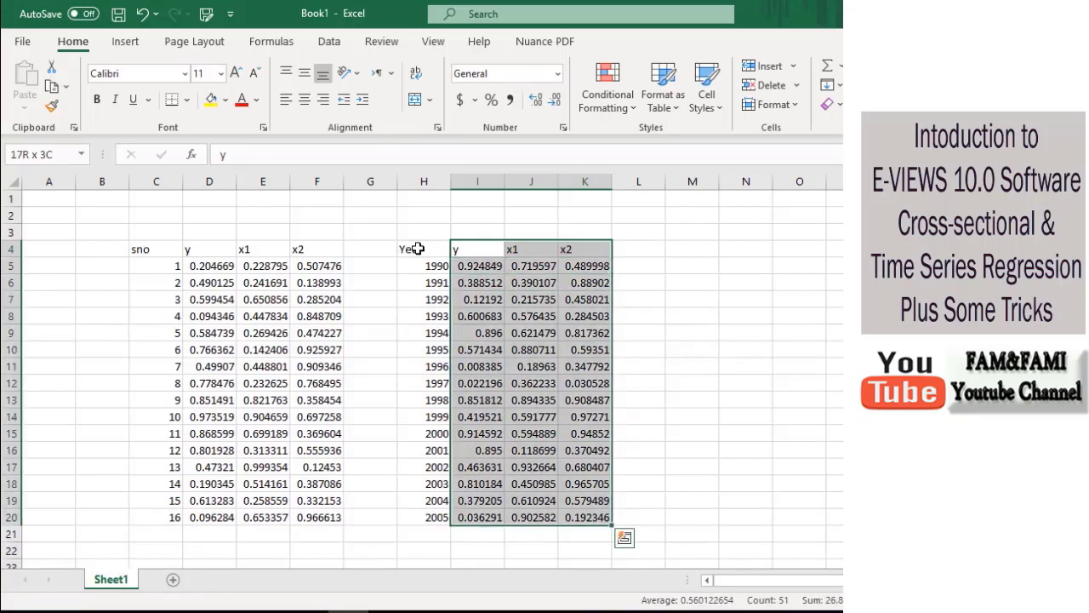
pyautogui.hotkey('ctrl', 'c')
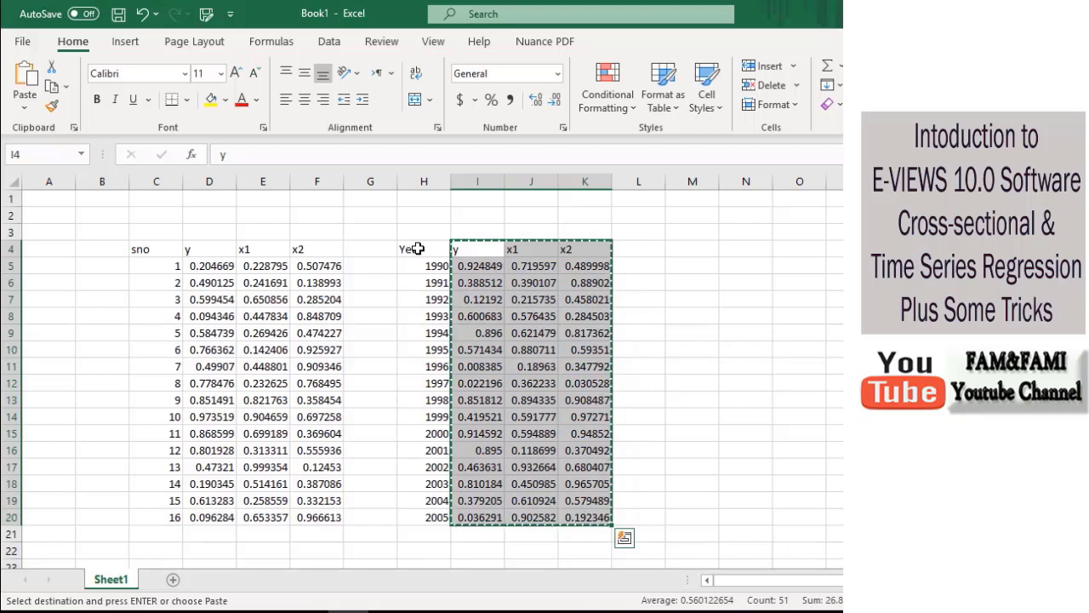
# Step: Switch to EViews and paste the copied data into the empty group, starting at the name row above 1990
pyautogui.hotkey('alt', 'Tab')
pyautogui.click(541, 282)
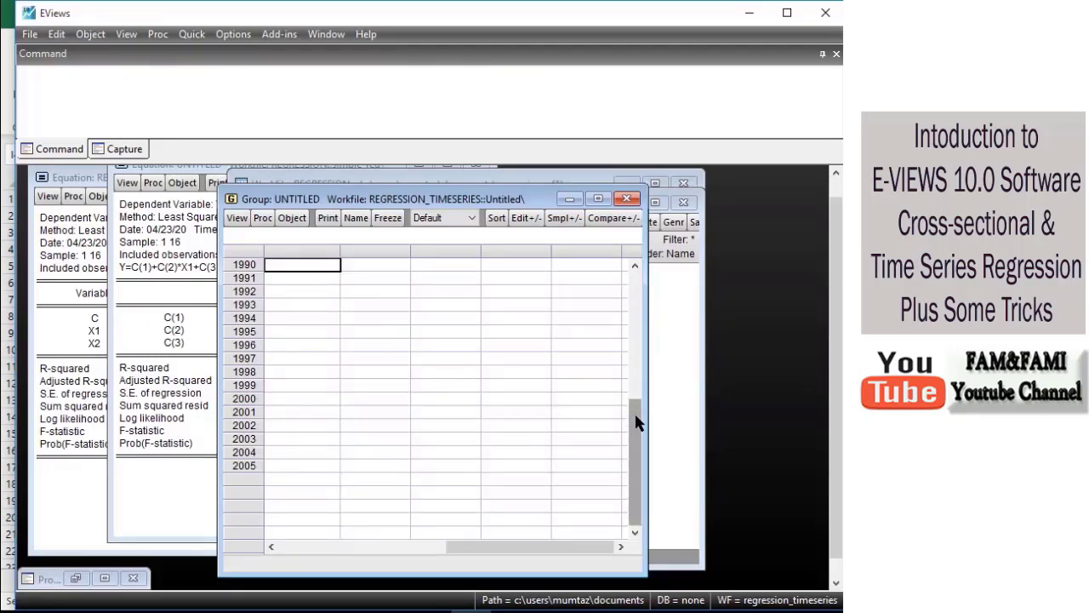
pyautogui.moveTo(637, 407); pyautogui.dragTo(630, 321)
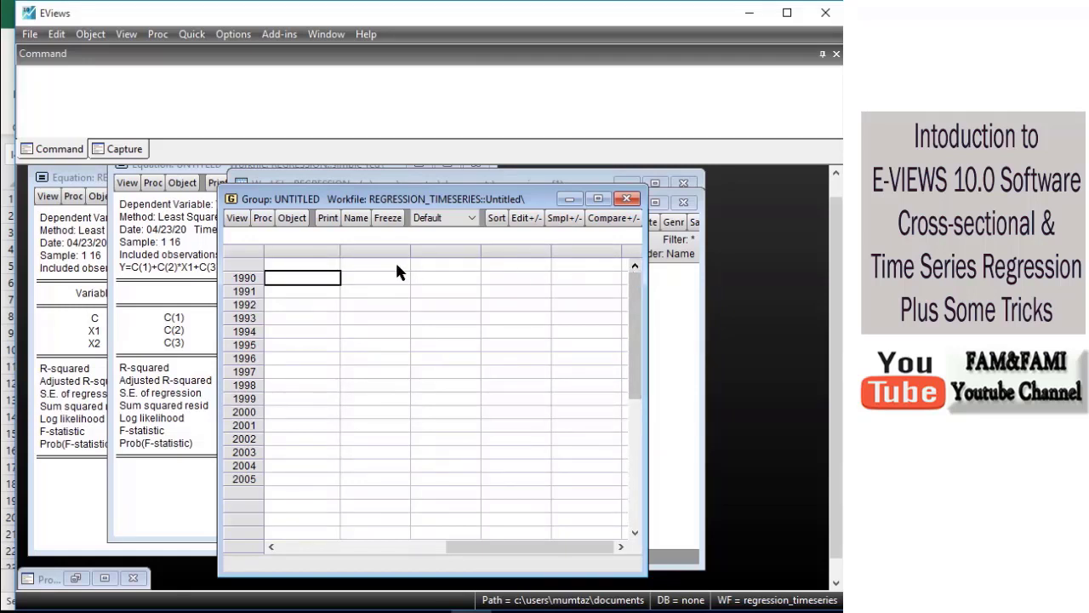
pyautogui.click(297, 265)
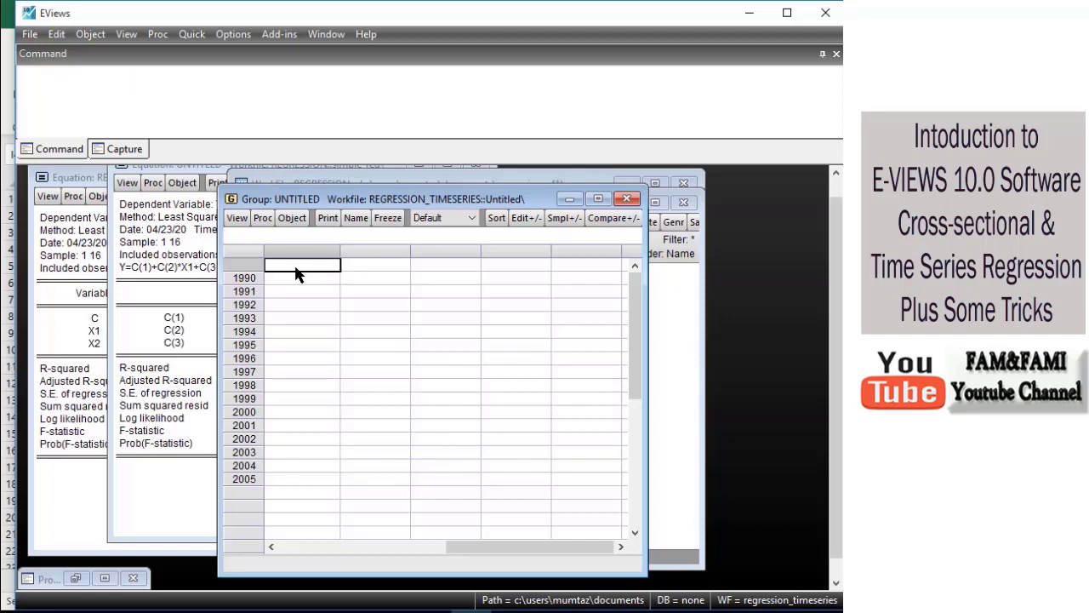
pyautogui.rightClick(297, 272)
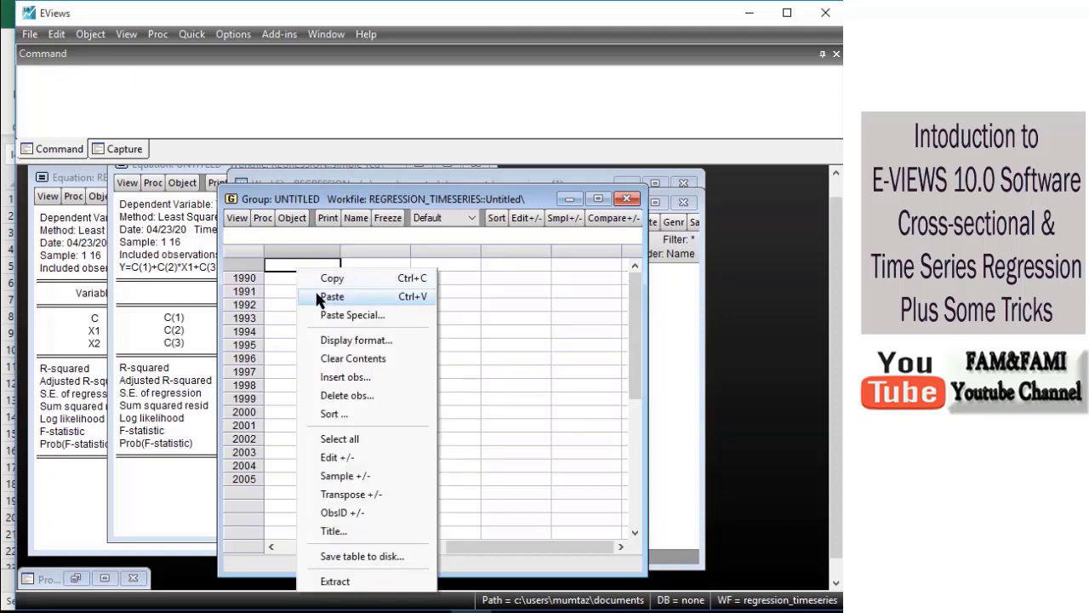
pyautogui.click(317, 295)
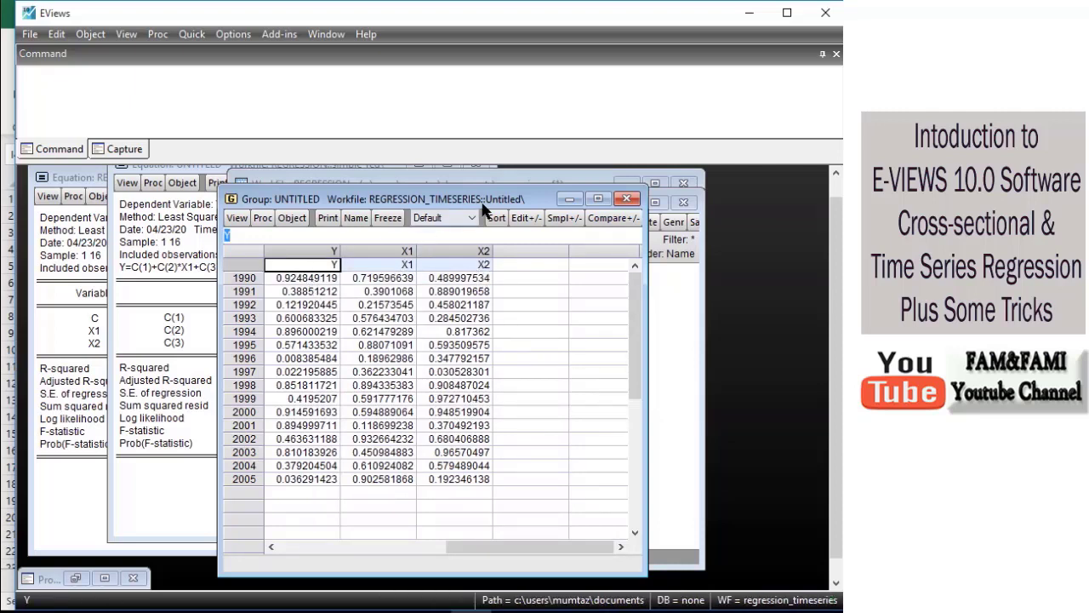
# Step: Close the untitled group holding the pasted series and confirm deleting it
pyautogui.moveTo(498, 206); pyautogui.dragTo(698, 206)
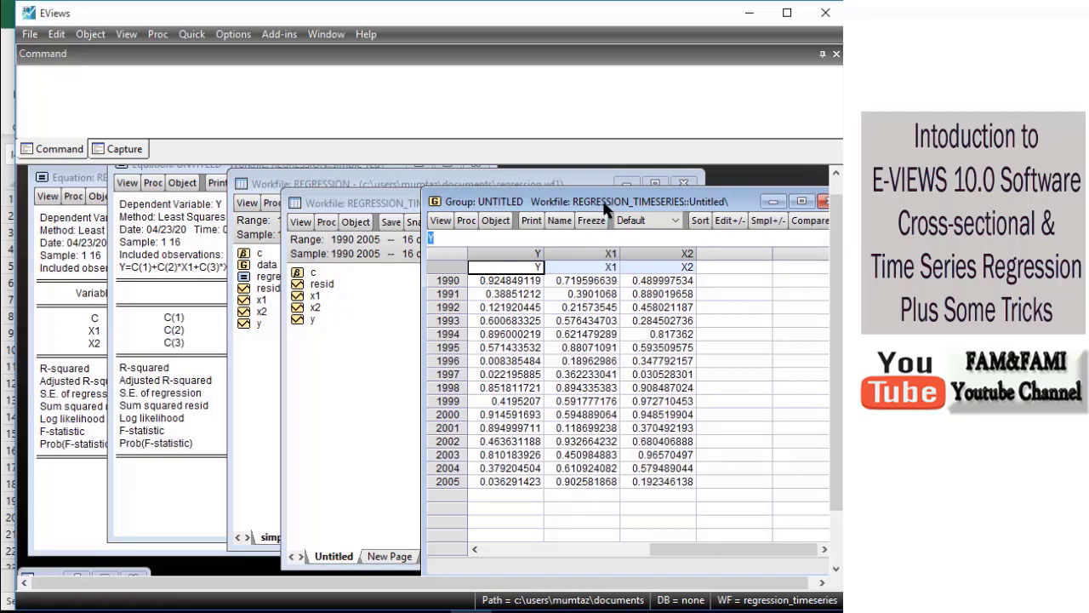
pyautogui.moveTo(609, 205); pyautogui.dragTo(514, 231)
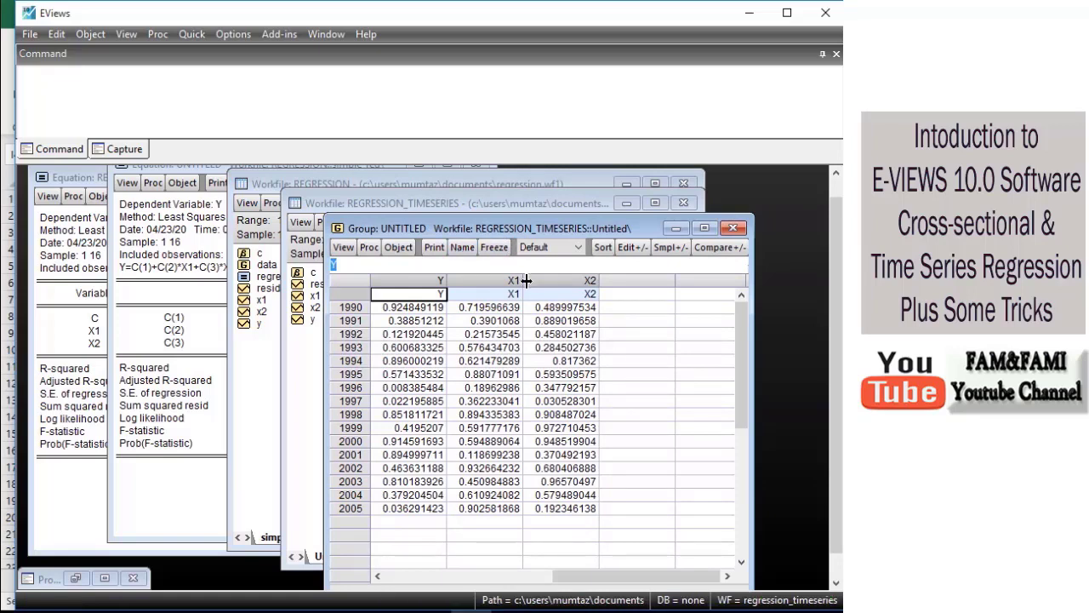
pyautogui.click(733, 228)
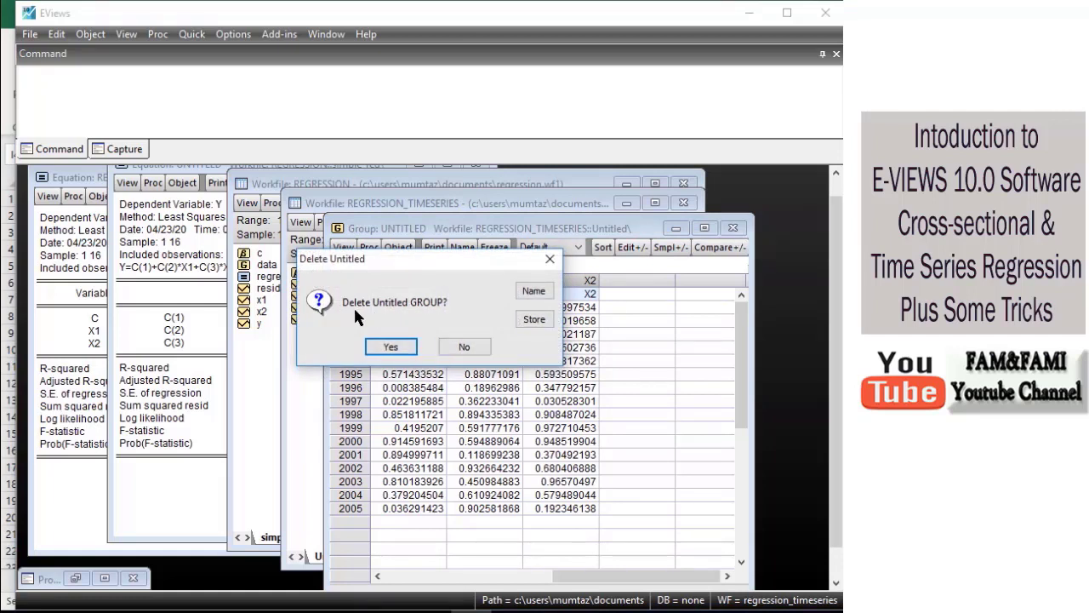
pyautogui.click(401, 344)
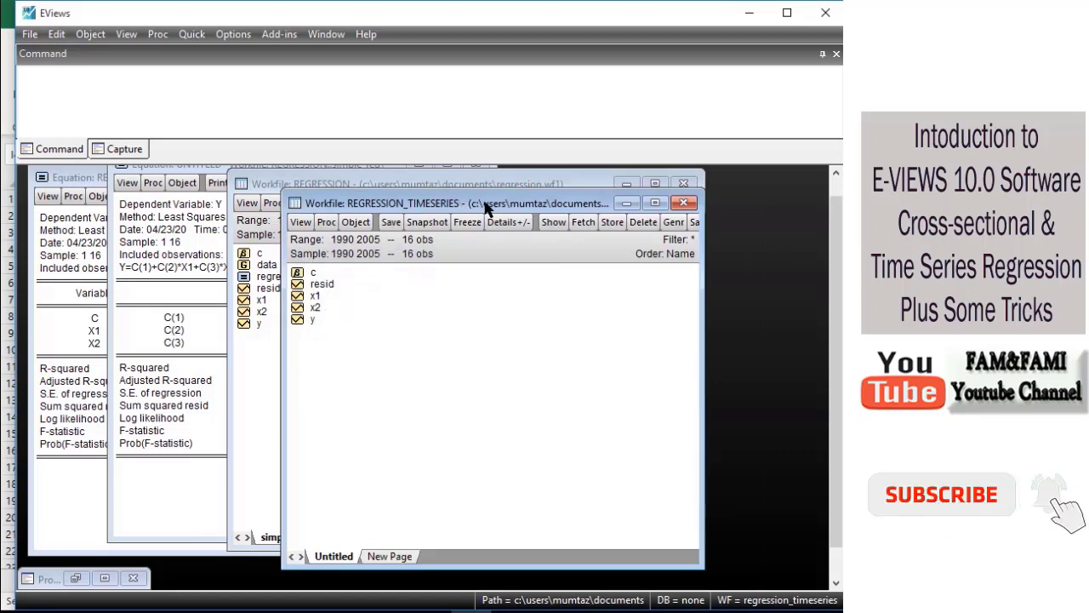
# Step: Compare the contents of the REGRESSION and REGRESSION_TIMESERIES workfiles side by side
pyautogui.moveTo(487, 207); pyautogui.dragTo(579, 193)
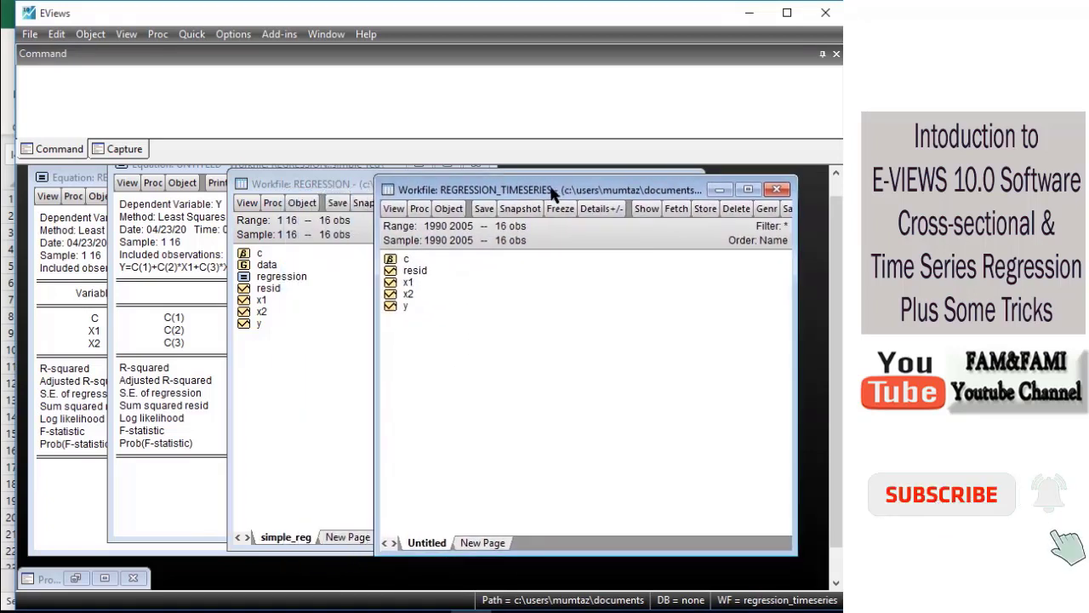
pyautogui.click(303, 389)
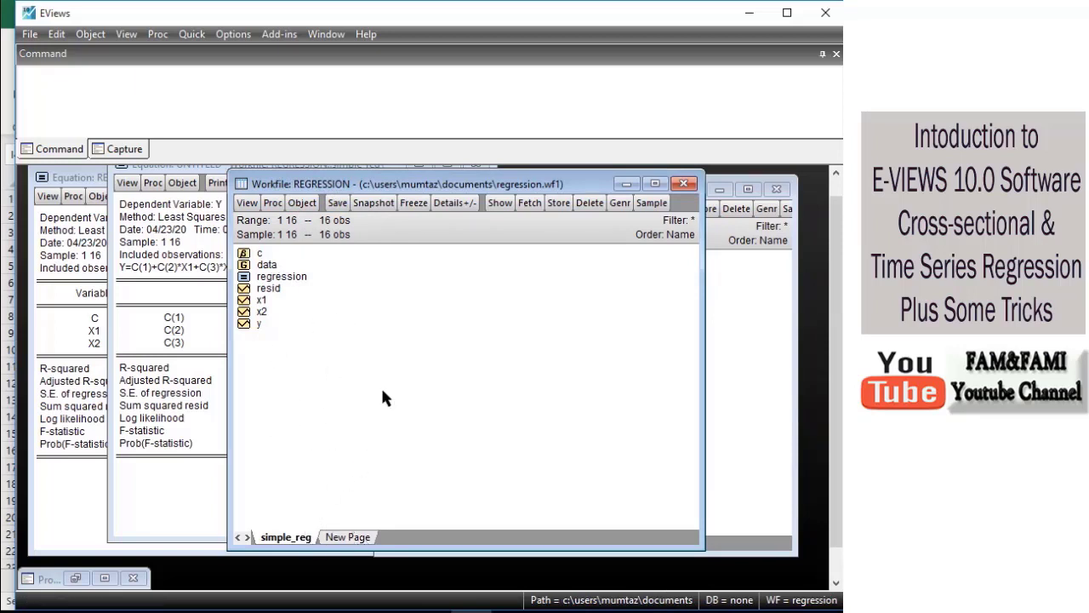
pyautogui.moveTo(498, 182); pyautogui.dragTo(318, 183)
pyautogui.click(565, 185)
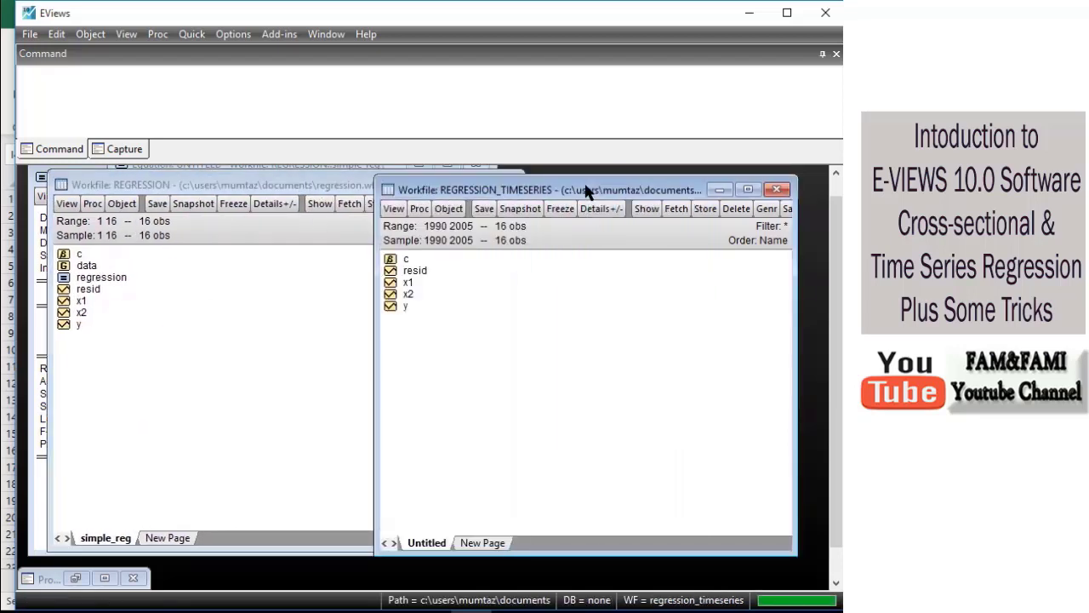
pyautogui.click(337, 185)
pyautogui.moveTo(329, 185); pyautogui.dragTo(414, 182)
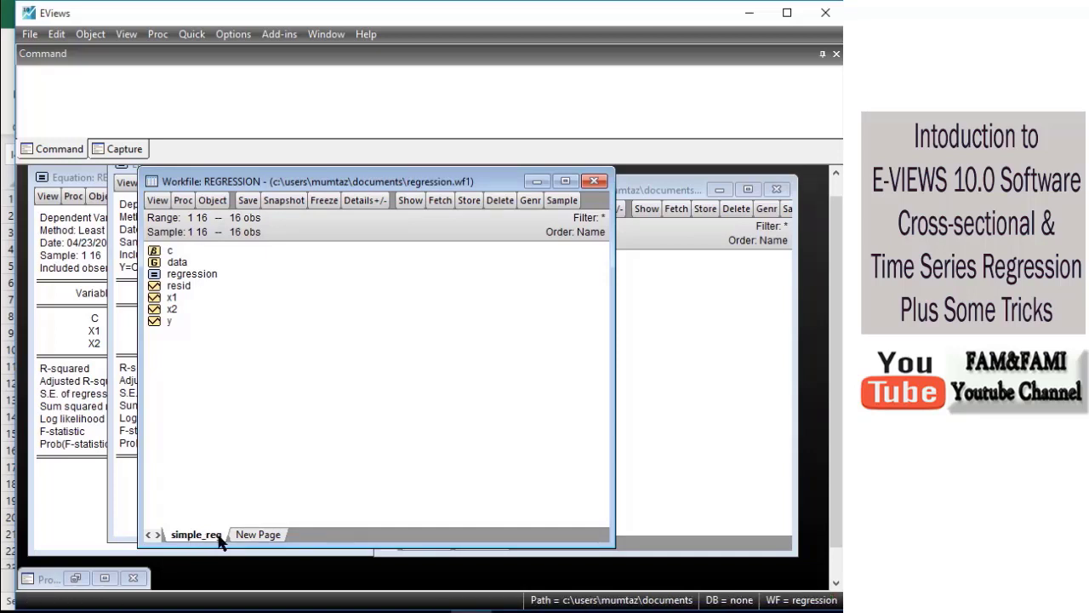
# Step: Start a new page in the REGRESSION workfile by frequency and range, structured as dated - regular frequency with annual frequency
pyautogui.click(266, 536)
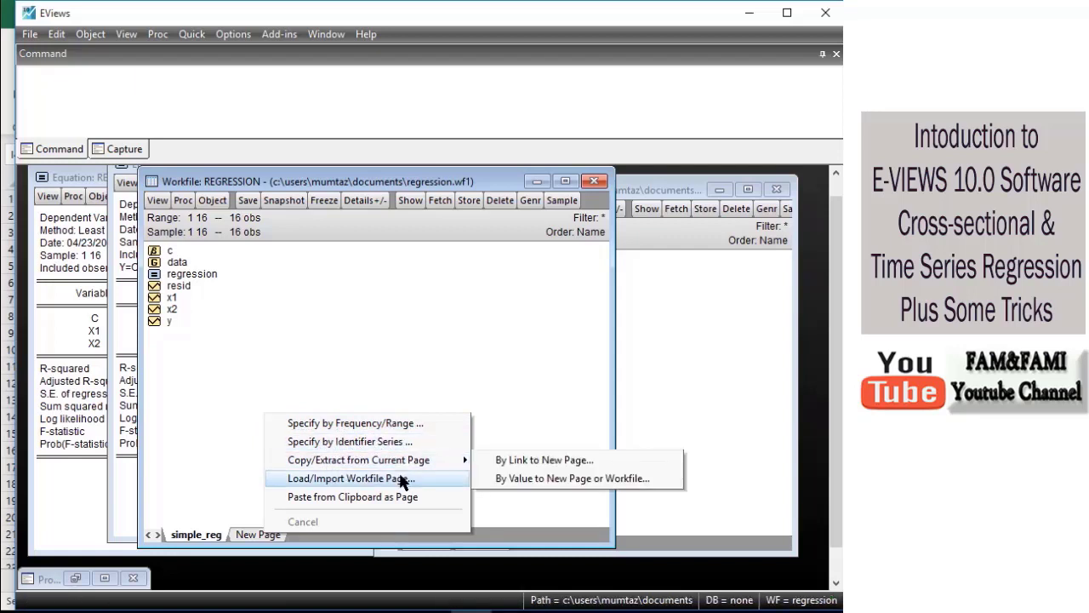
pyautogui.click(380, 428)
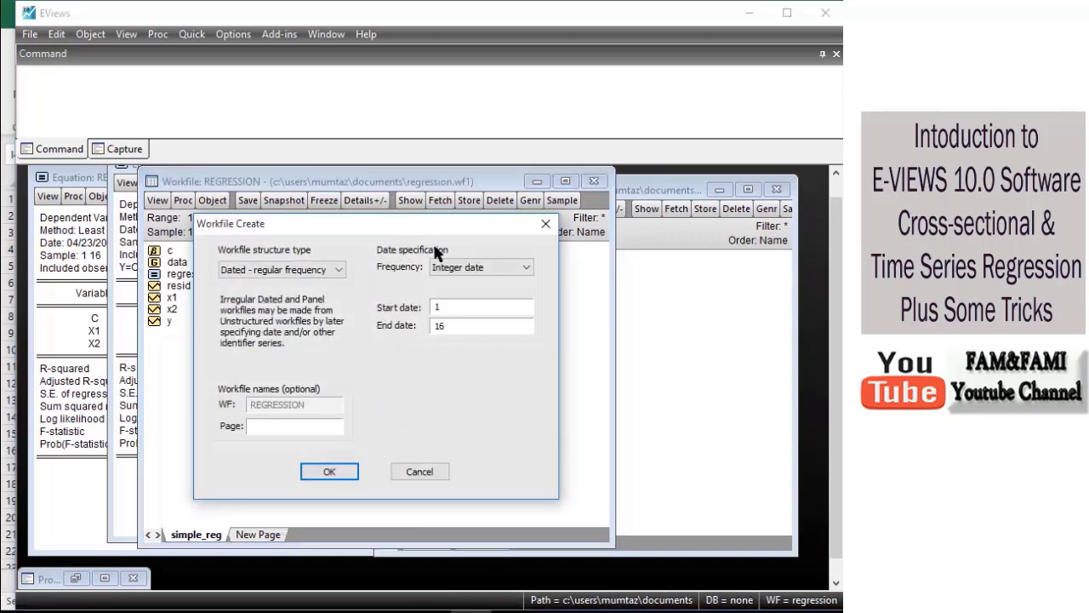
pyautogui.moveTo(412, 224); pyautogui.dragTo(472, 247)
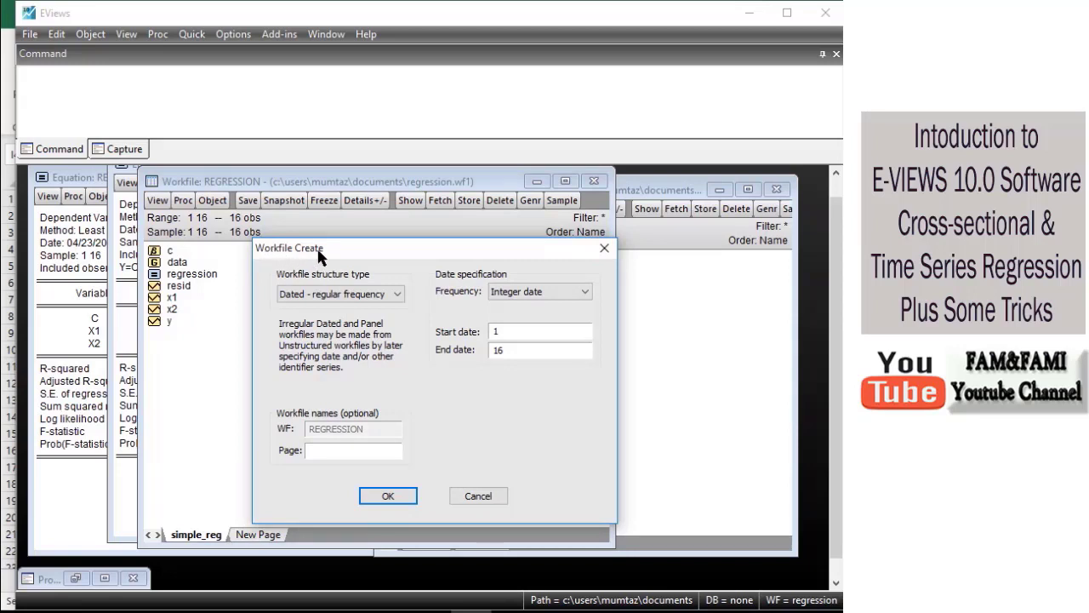
pyautogui.moveTo(320, 250); pyautogui.dragTo(317, 239)
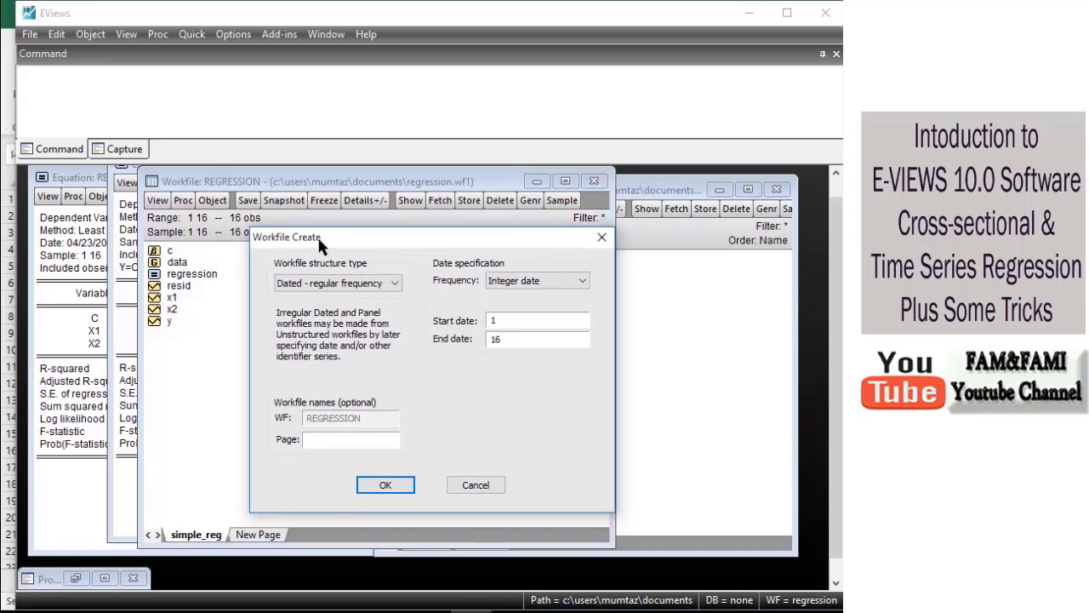
pyautogui.click(377, 286)
pyautogui.click(380, 307)
pyautogui.click(541, 281)
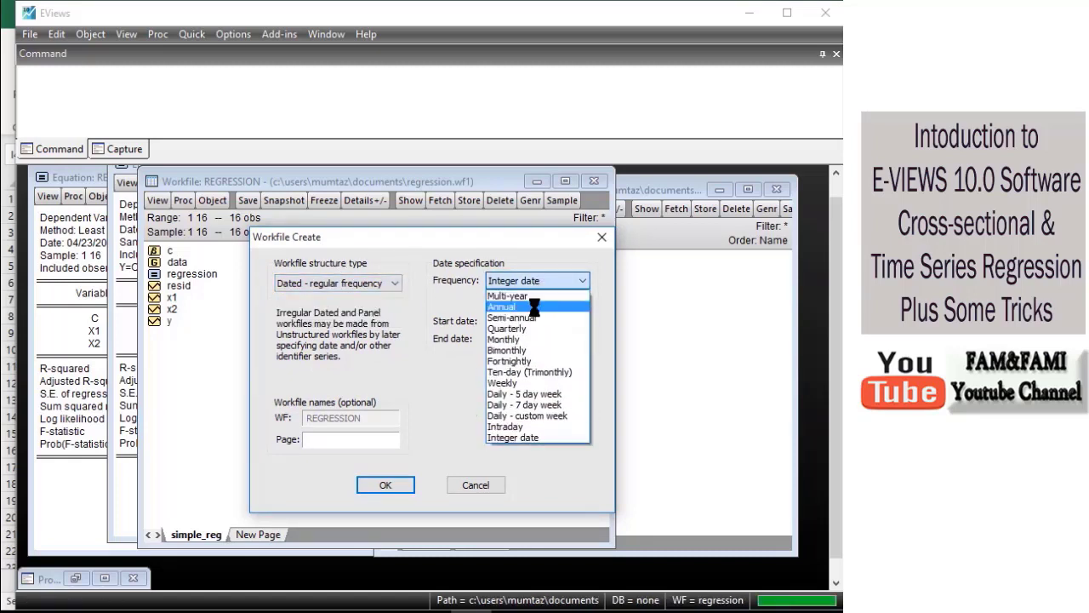
pyautogui.click(534, 306)
# Step: Set the new page's start date to 1990 and end date to 2005, name it timeseries and create it
pyautogui.click(534, 319)
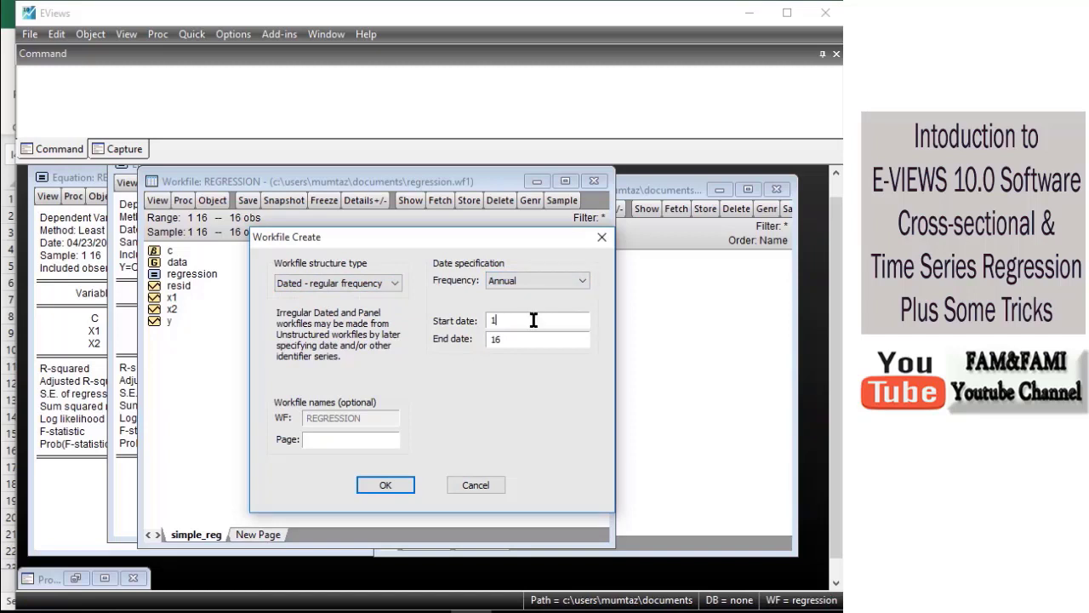
pyautogui.press('BackSpace')
pyautogui.write('1990')
pyautogui.press('Tab')
pyautogui.write('2005')
pyautogui.moveTo(424, 236); pyautogui.dragTo(439, 218)
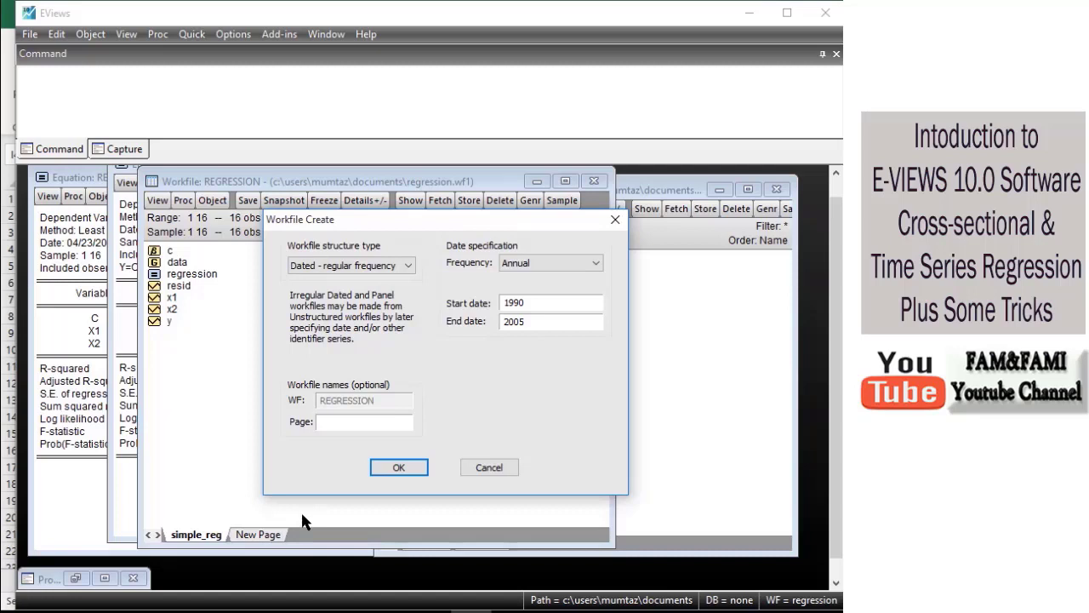
pyautogui.write('timeseries')
pyautogui.click(394, 467)
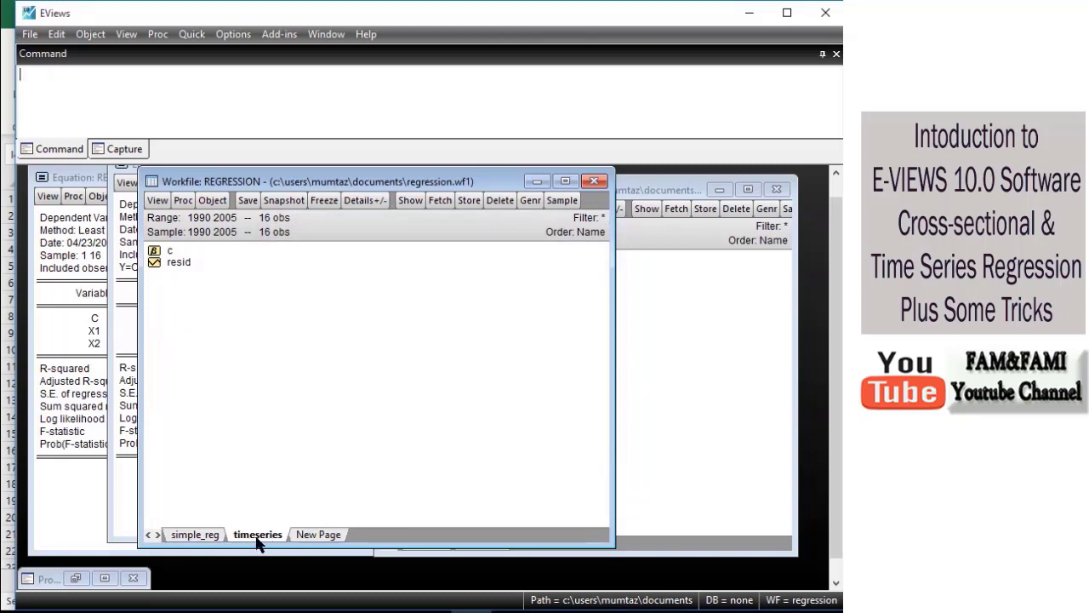
pyautogui.click(315, 536)
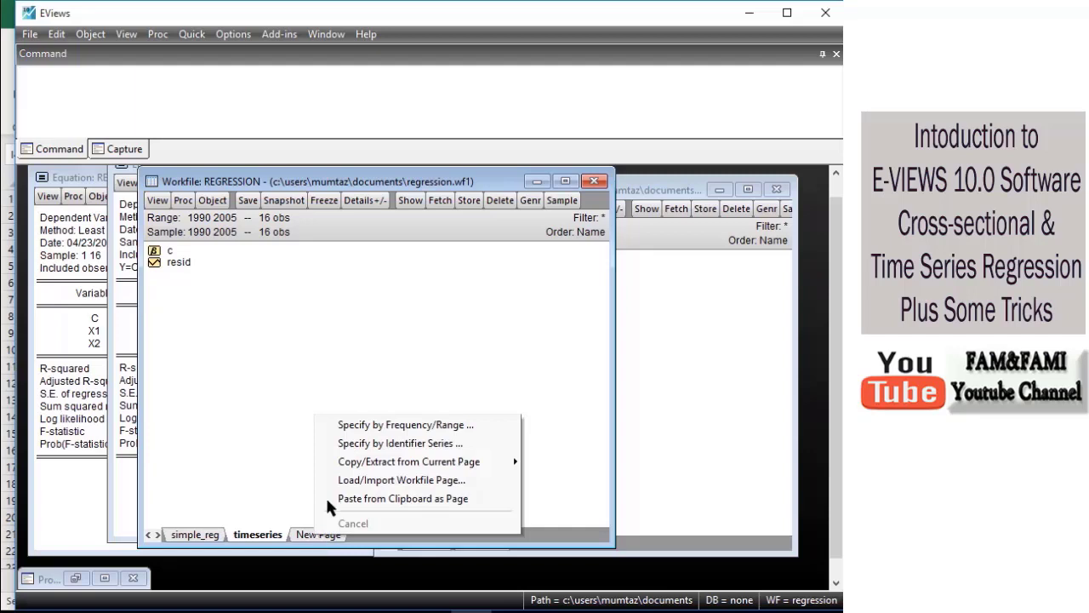
pyautogui.click(396, 424)
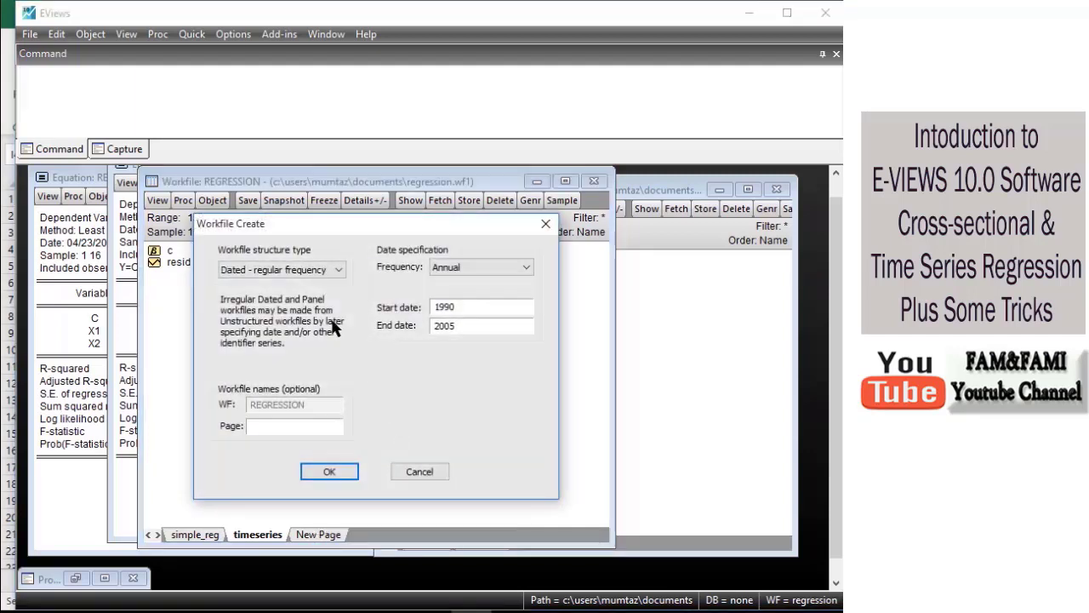
pyautogui.click(281, 269)
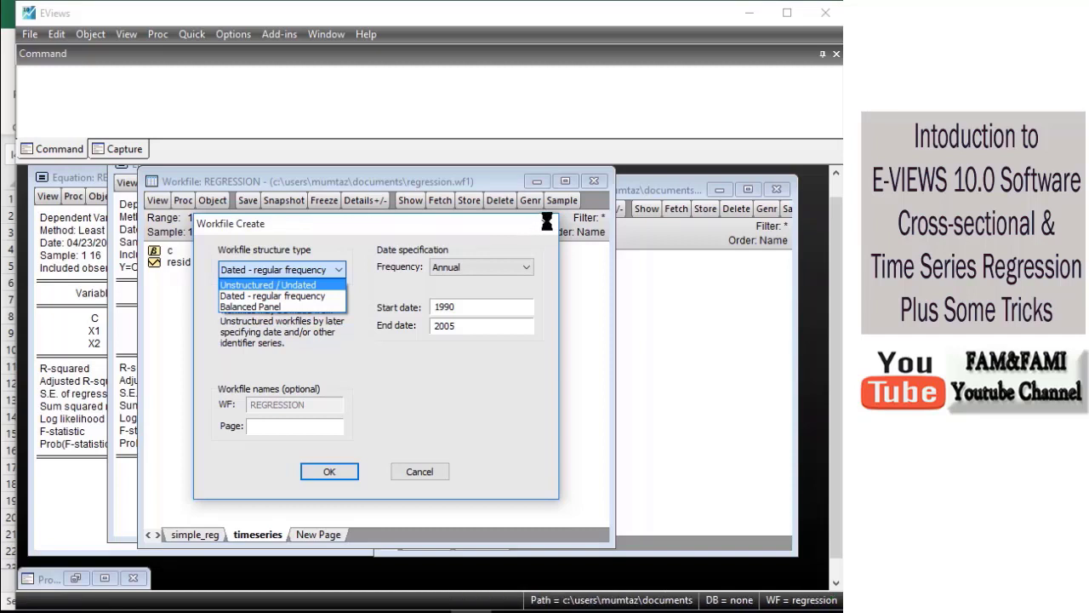
pyautogui.click(432, 469)
pyautogui.click(433, 469)
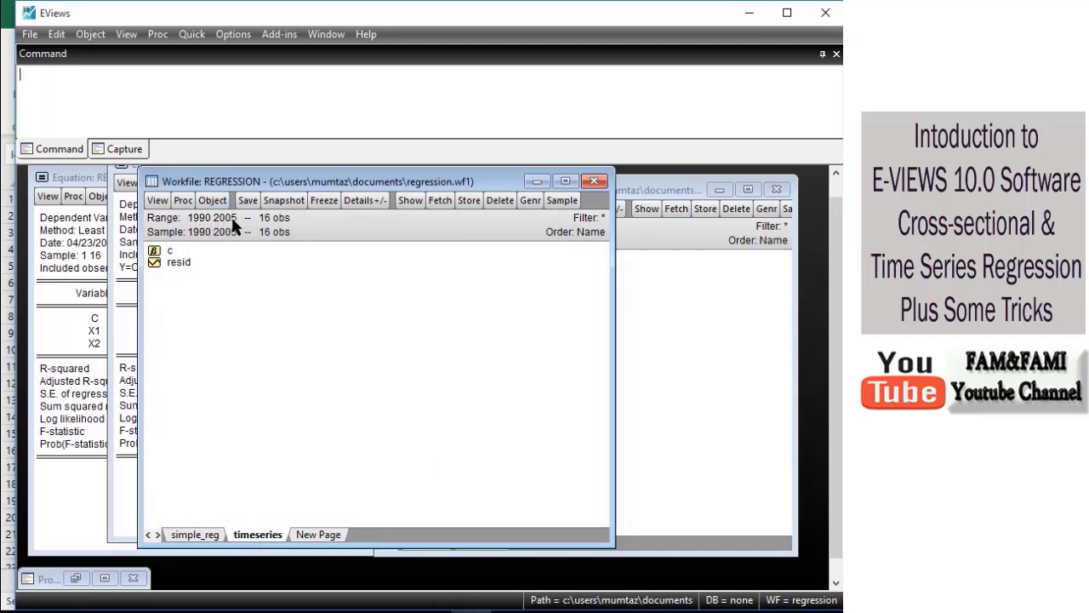
# Step: Paste the copied y, x1 and x2 data into a new empty group from the name row above 1990, then discard the untitled group
pyautogui.click(193, 36)
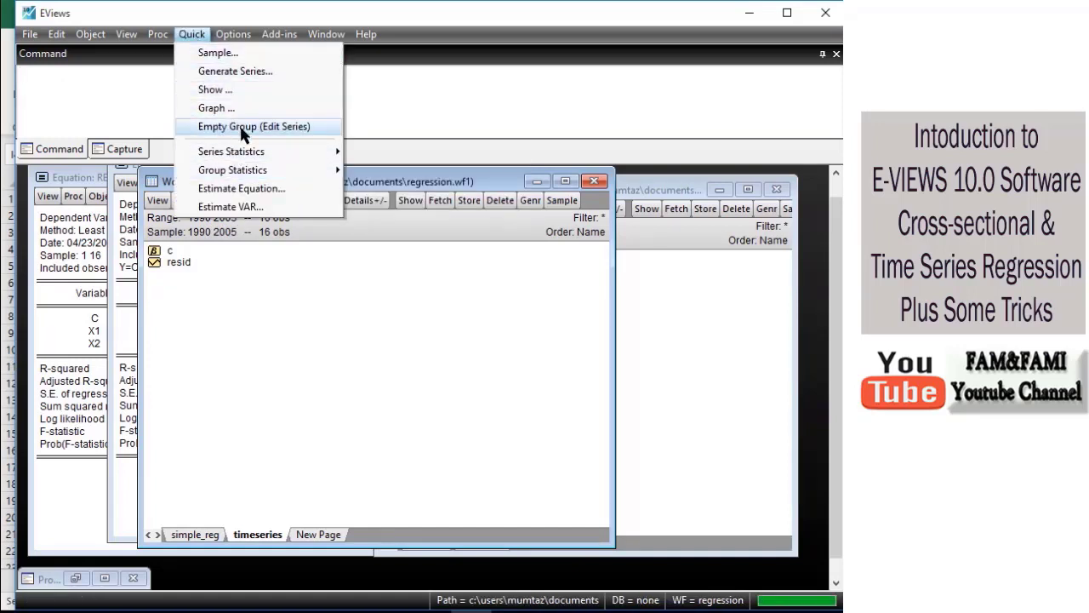
pyautogui.click(245, 130)
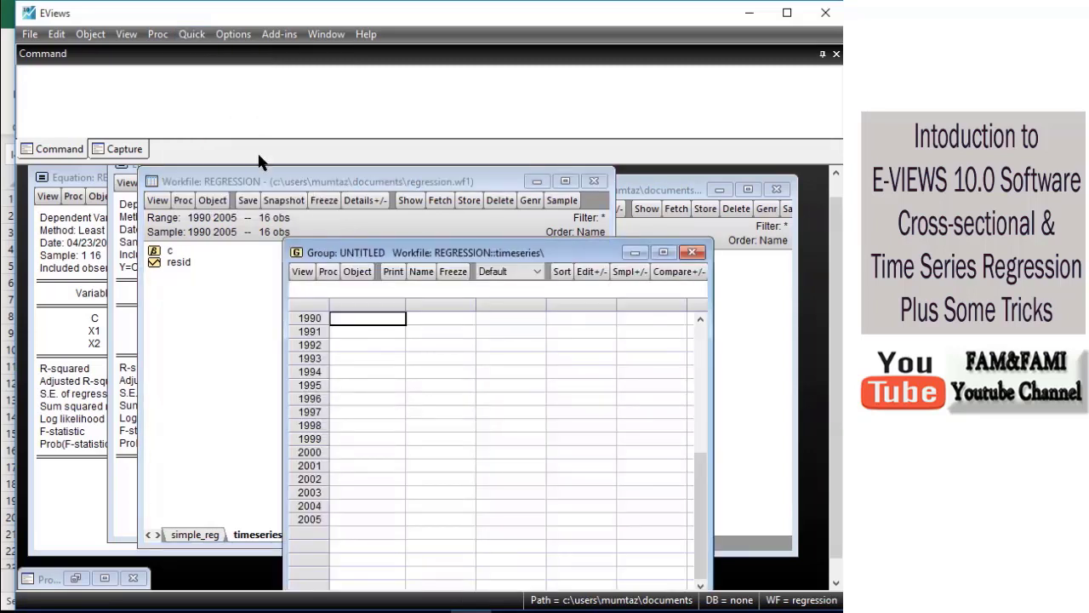
pyautogui.click(706, 352)
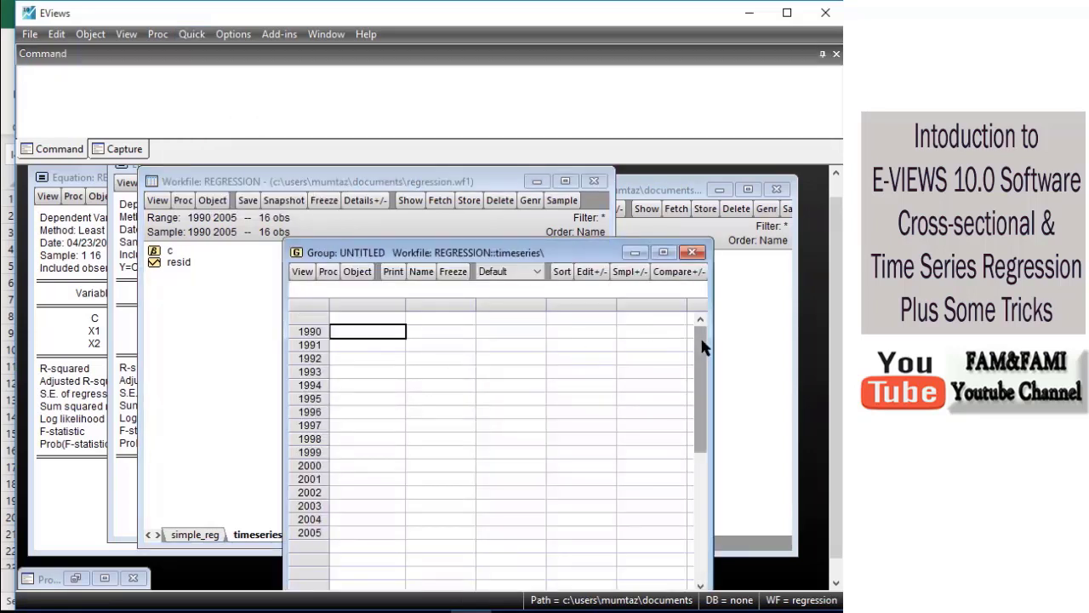
pyautogui.click(361, 322)
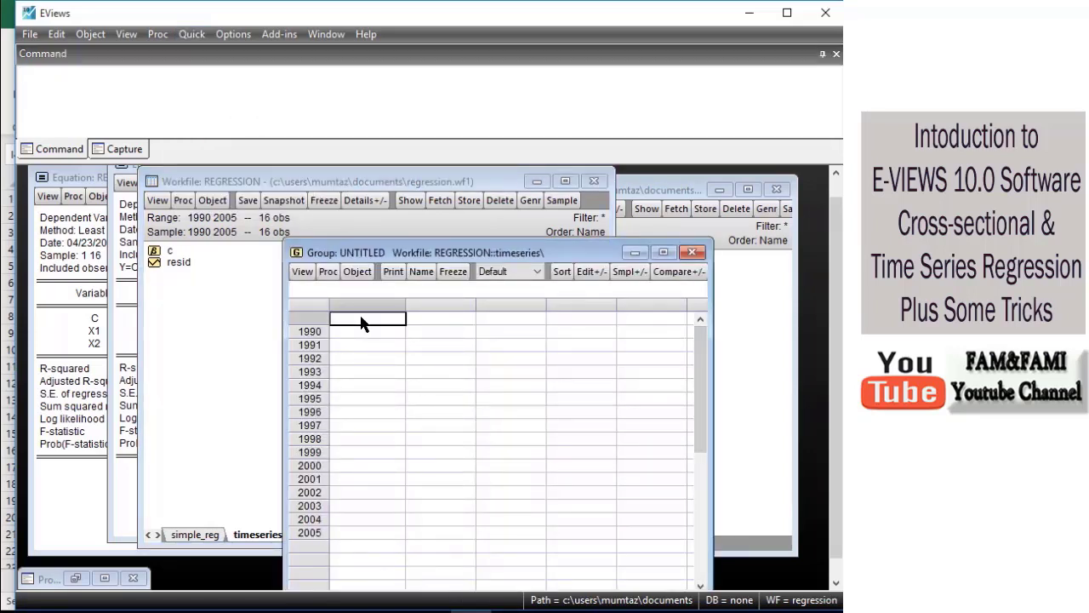
pyautogui.rightClick(361, 322)
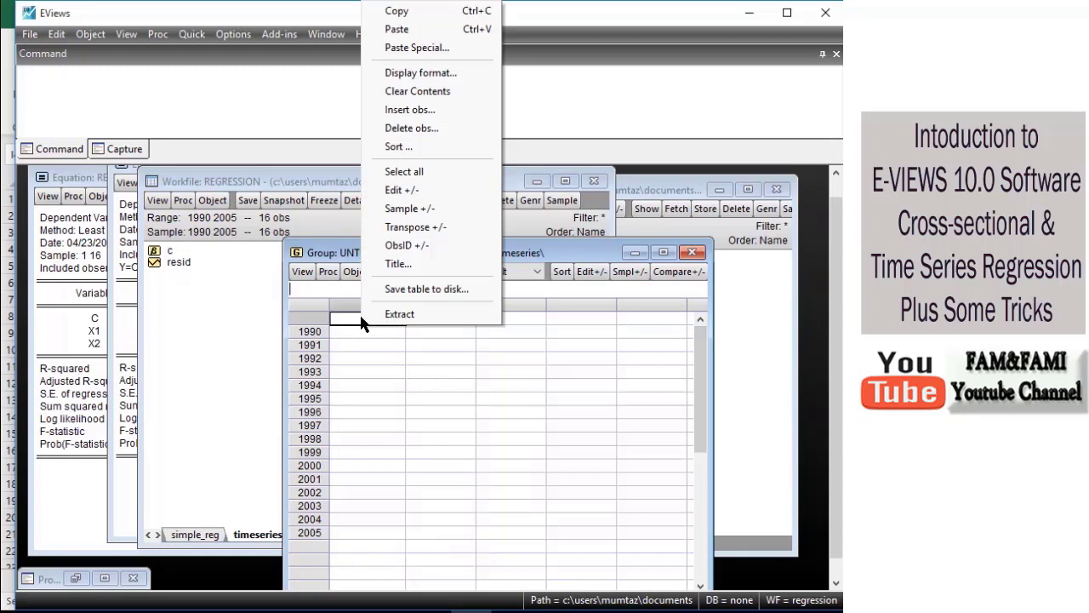
pyautogui.click(411, 31)
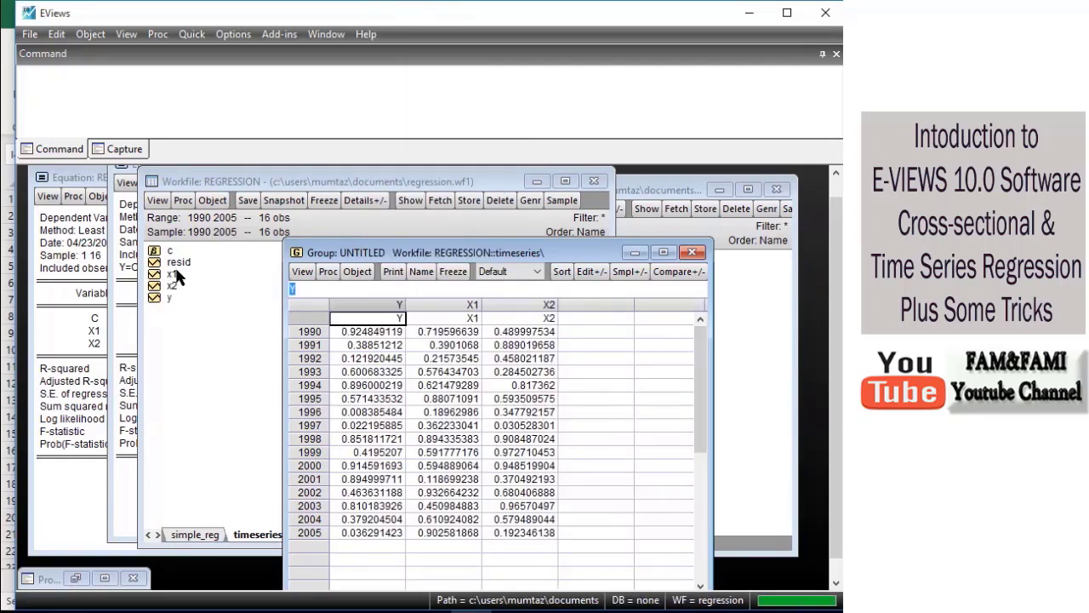
pyautogui.click(693, 252)
pyautogui.click(391, 348)
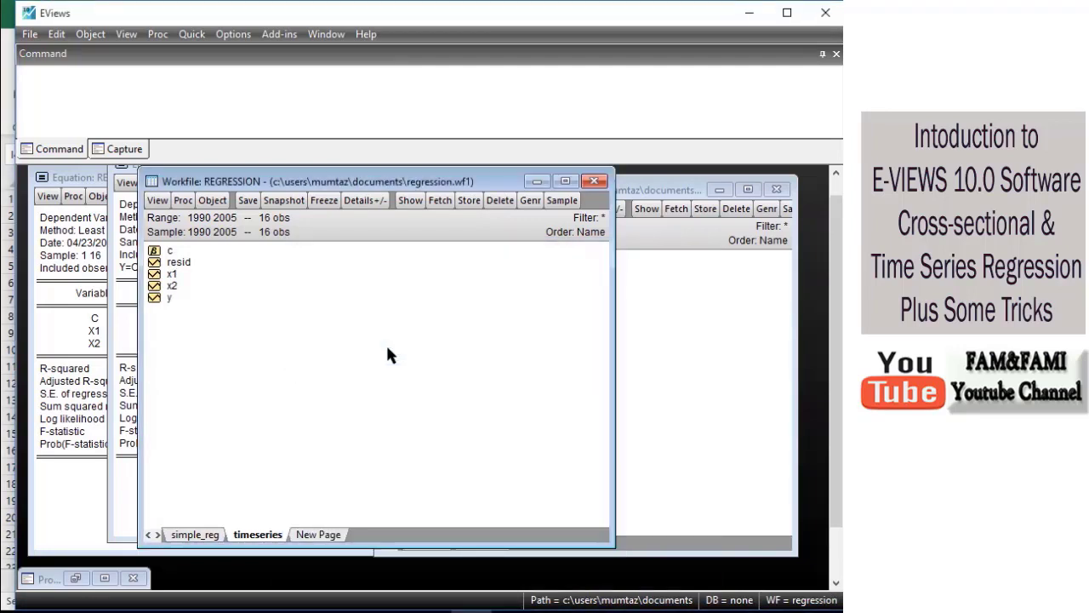
# Step: Compare the contents of the simple_reg and timeseries pages in the REGRESSION workfile
pyautogui.moveTo(359, 181); pyautogui.dragTo(469, 199)
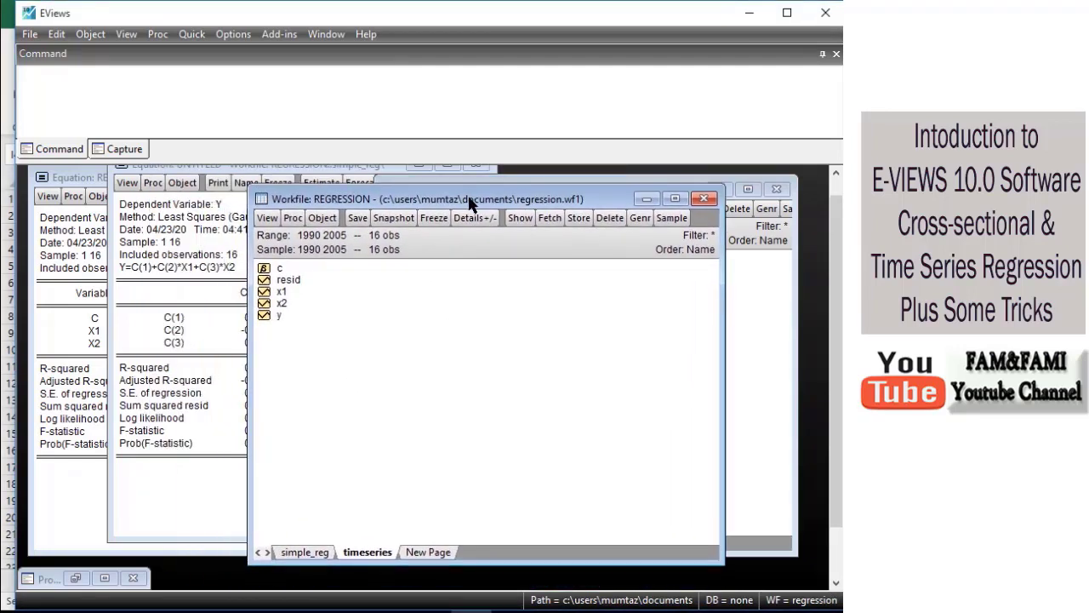
pyautogui.click(302, 553)
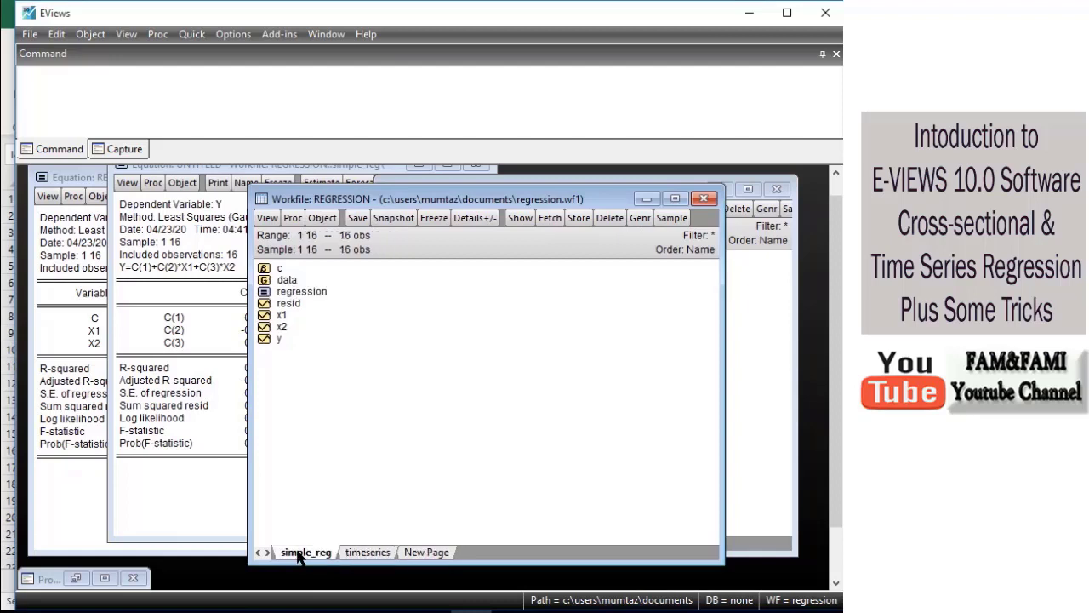
pyautogui.click(355, 553)
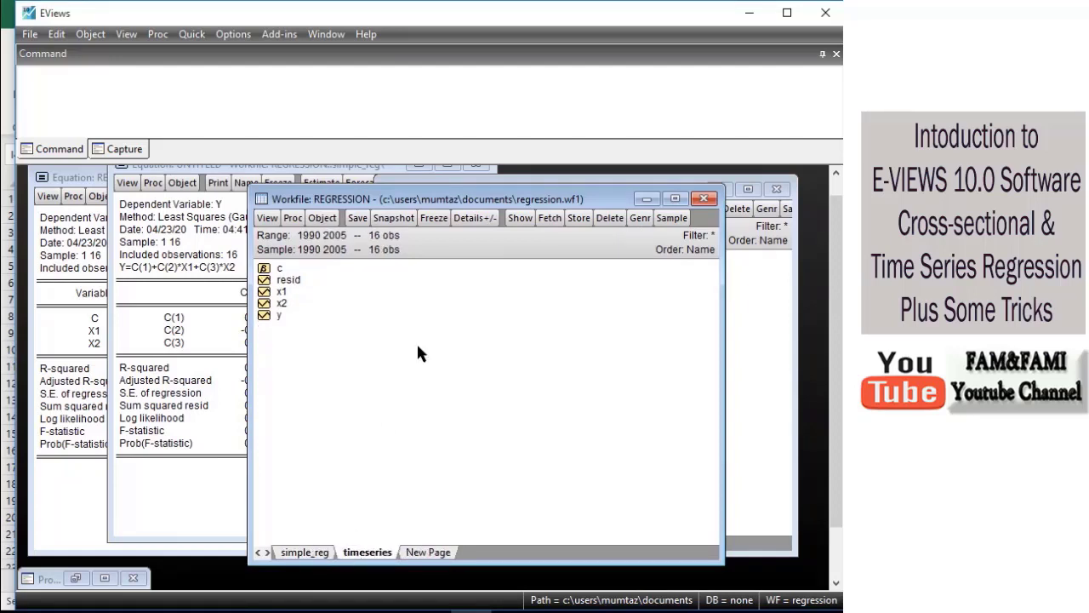
pyautogui.moveTo(497, 194); pyautogui.dragTo(461, 178)
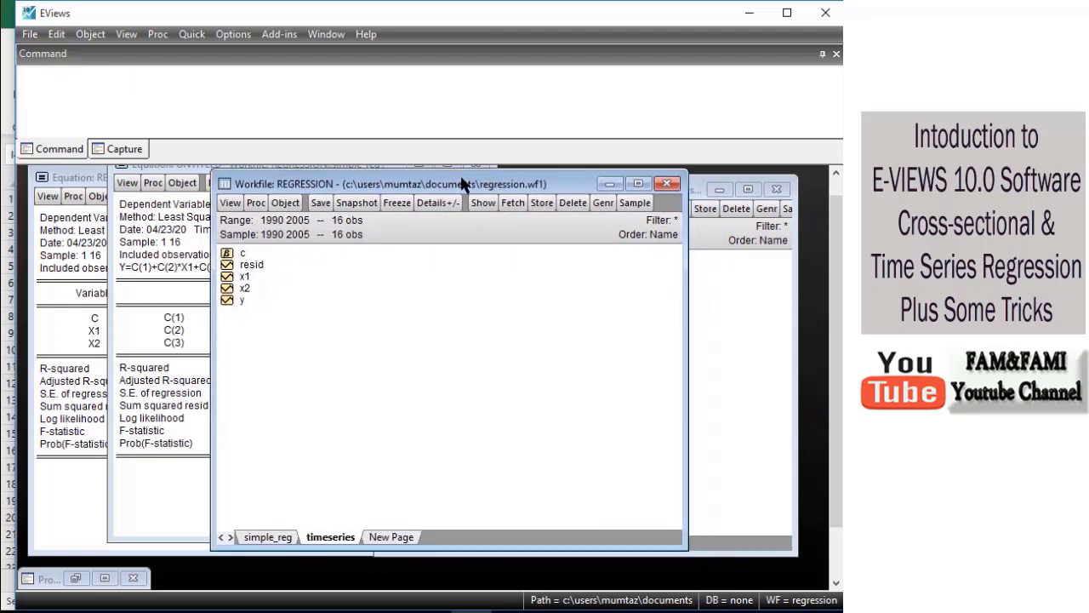
# Step: Start a new equation estimation on the timeseries page with the specification y c x1 x2
pyautogui.click(203, 39)
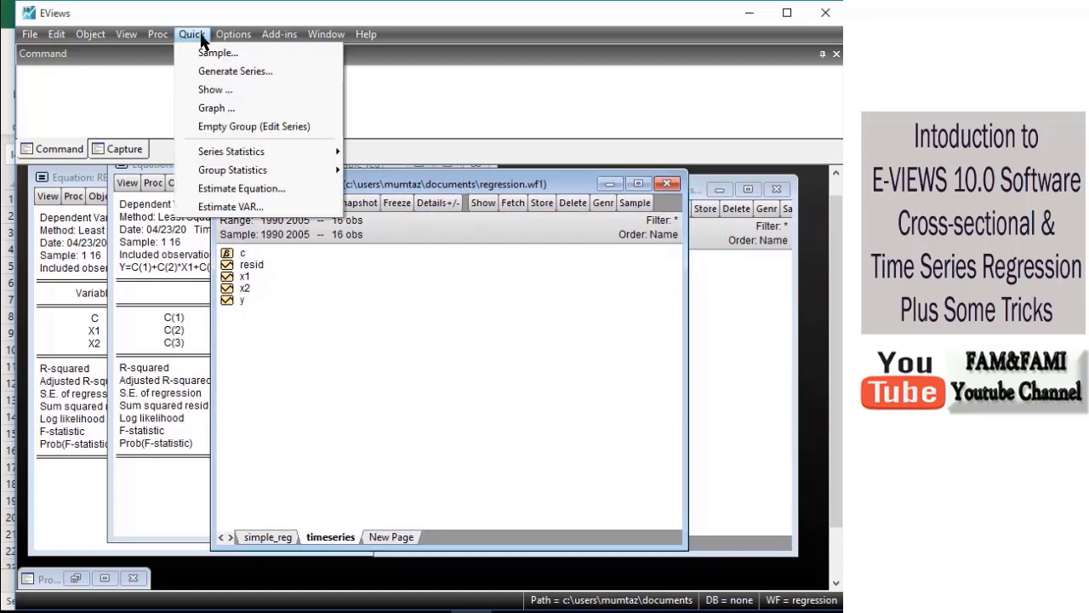
pyautogui.click(242, 188)
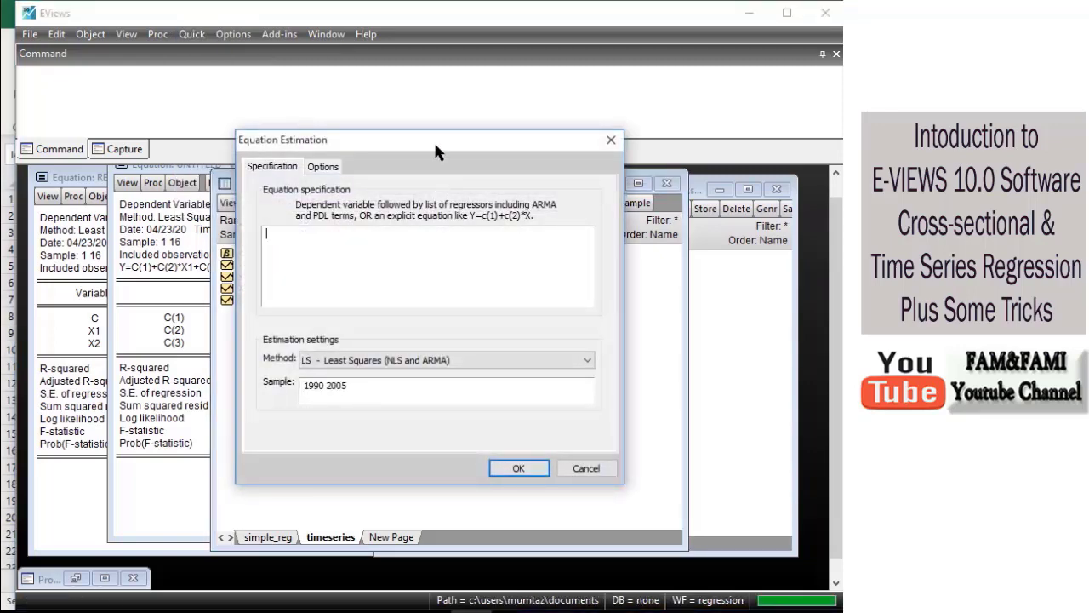
pyautogui.moveTo(433, 140); pyautogui.dragTo(547, 220)
pyautogui.write('y')
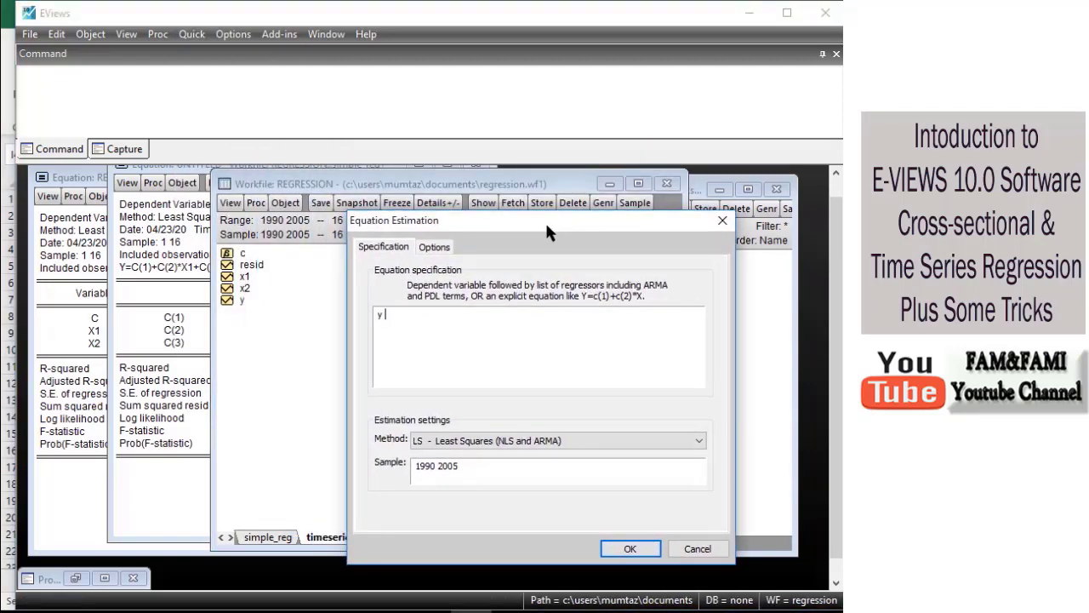
pyautogui.write(' c x1 x2')
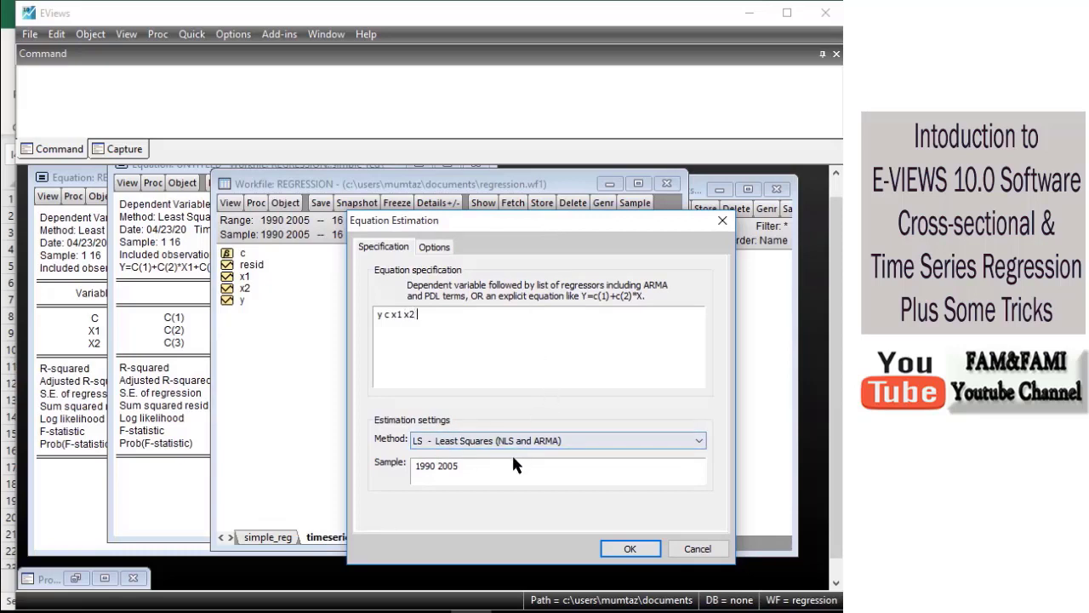
# Step: Change the estimation sample to 1992 2005 and estimate the equation, confirming deletion of the earlier untitled equation
pyautogui.moveTo(467, 469); pyautogui.dragTo(417, 469)
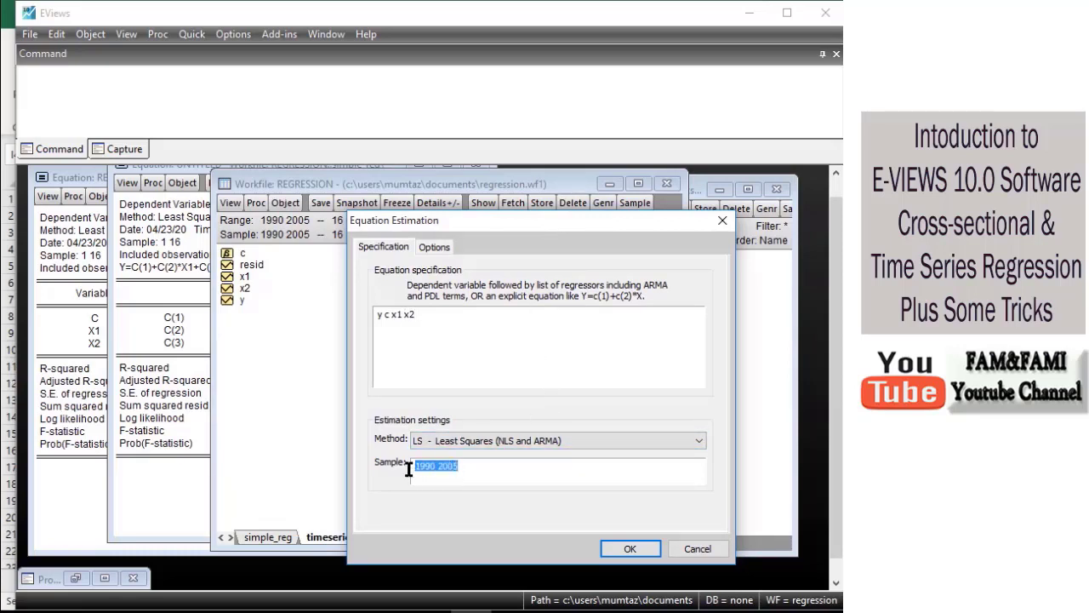
pyautogui.click(474, 464)
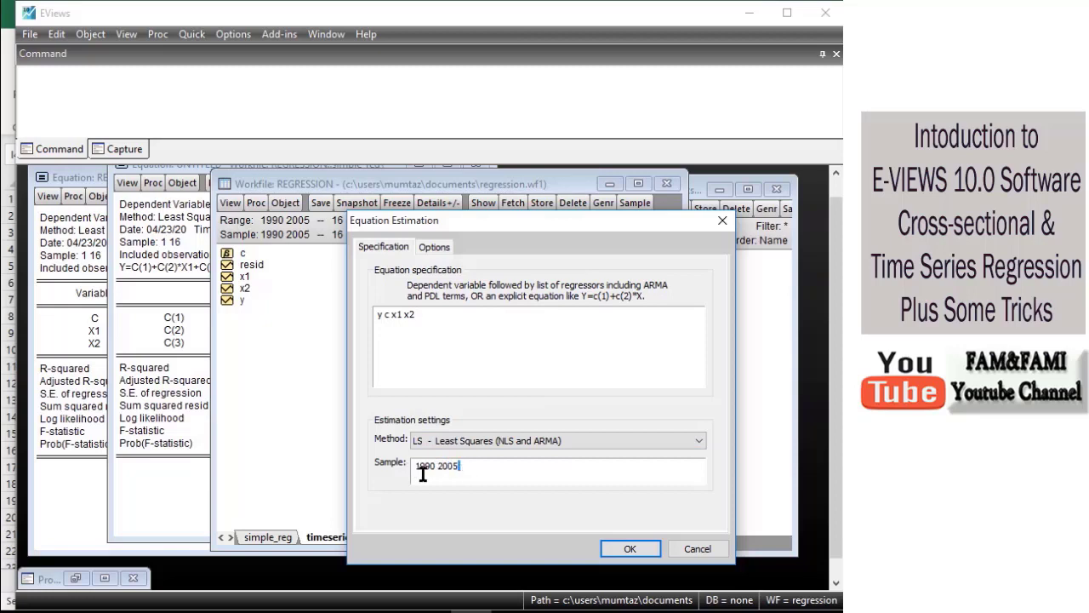
pyautogui.click(434, 467)
pyautogui.press('BackSpace')
pyautogui.write('2')
pyautogui.click(630, 549)
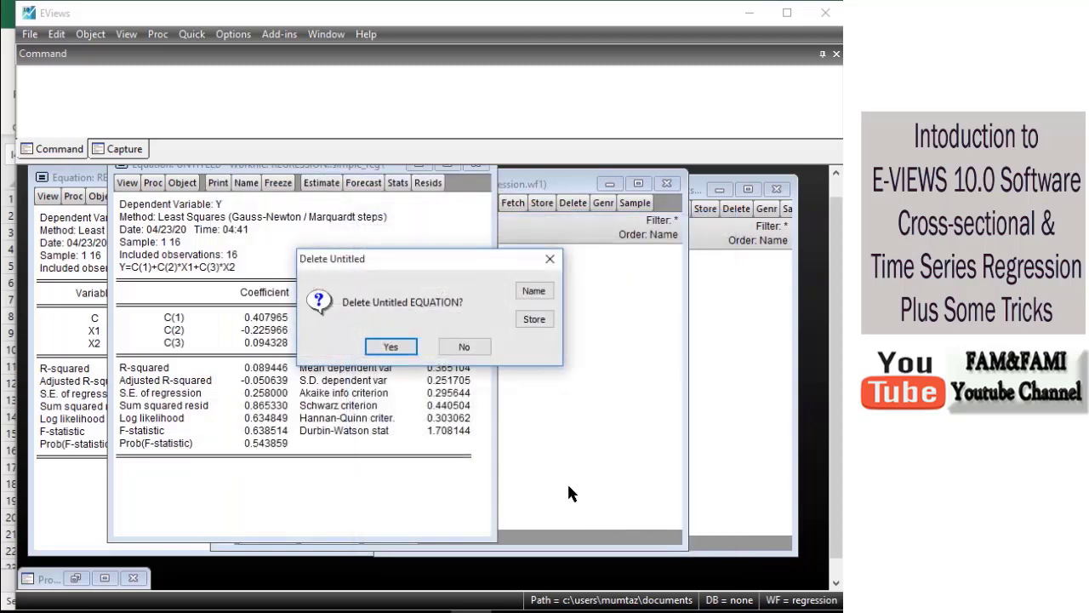
pyautogui.click(391, 349)
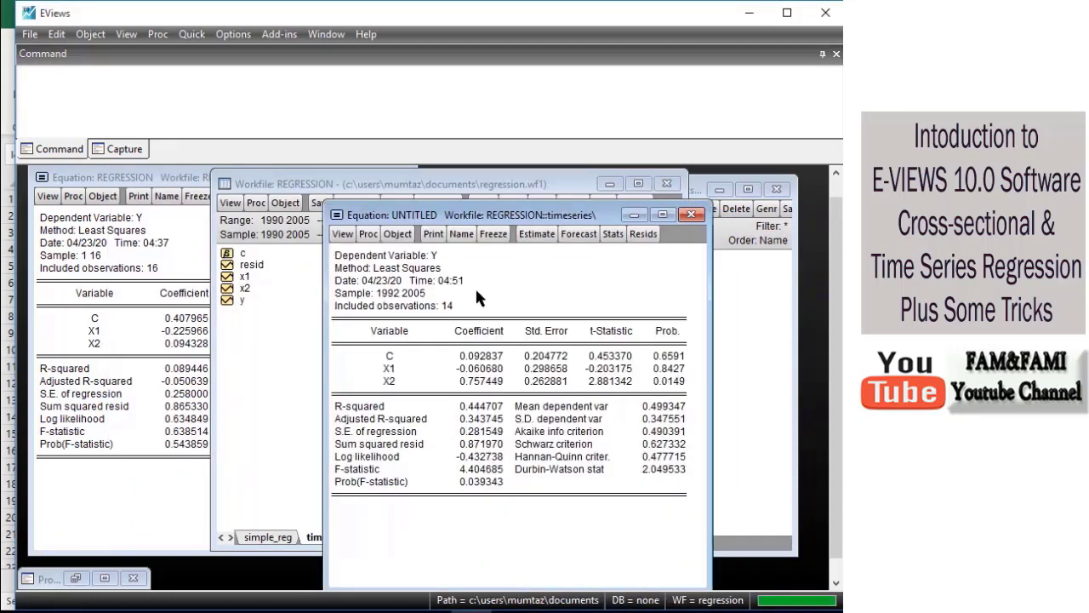
pyautogui.moveTo(491, 214); pyautogui.dragTo(496, 185)
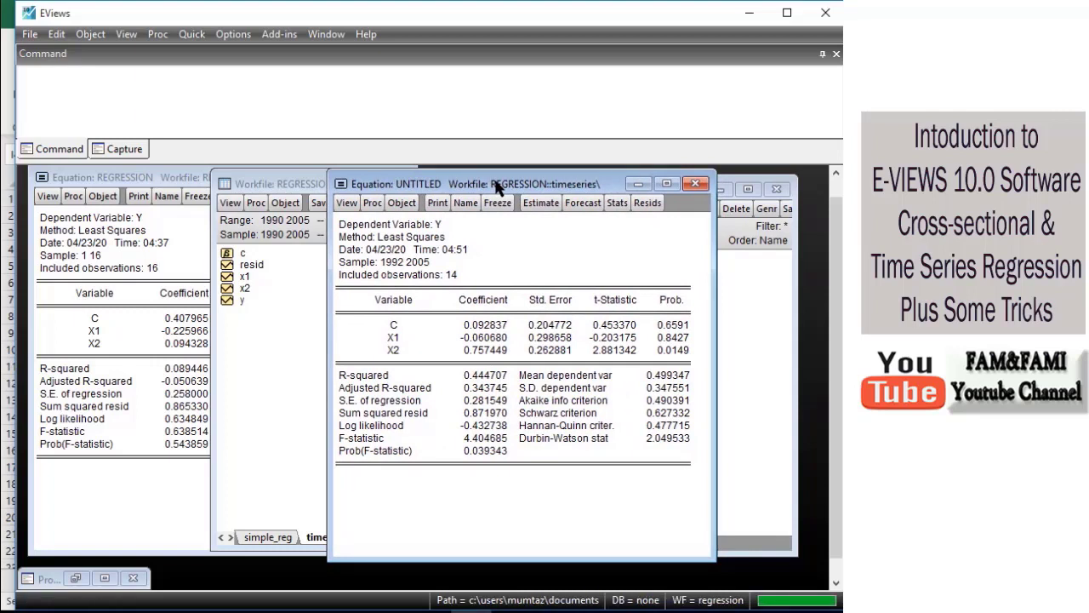
# Step: Run the command ls y c x1 x2 on the timeseries page, deleting the earlier untitled equation, and place the output beside the simple_reg regression
pyautogui.click(423, 93)
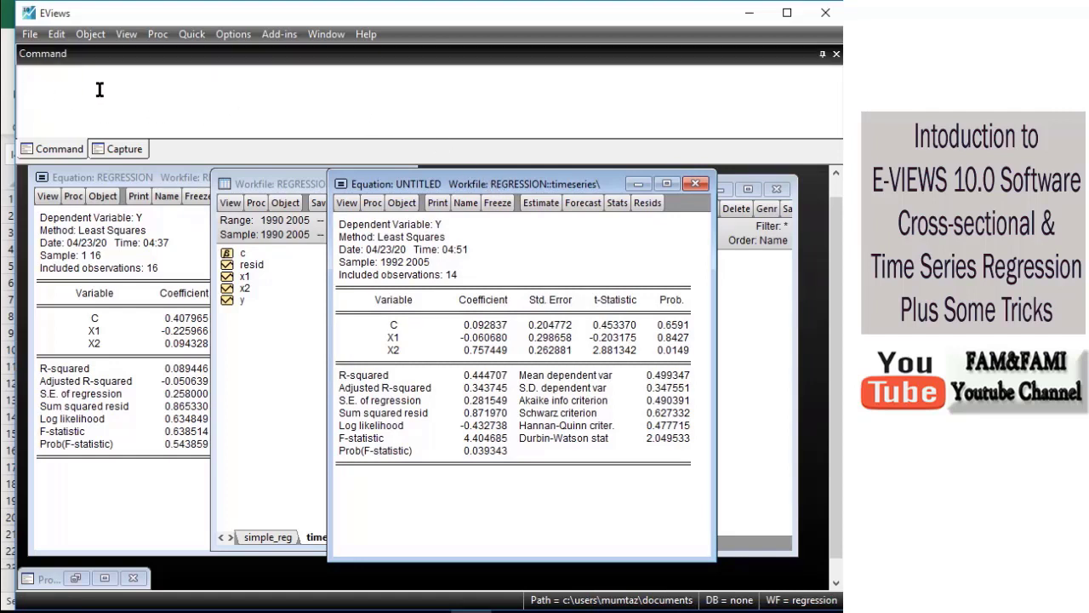
pyautogui.write('ls y c x1 x2')
pyautogui.press('Return')
pyautogui.press('Return')
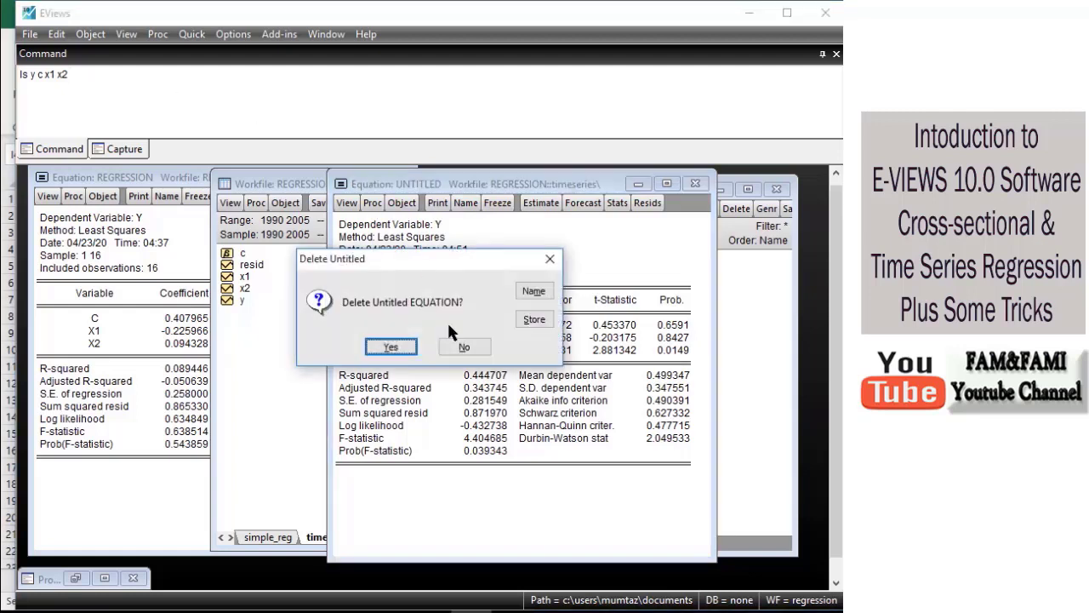
pyautogui.moveTo(413, 257); pyautogui.dragTo(445, 293)
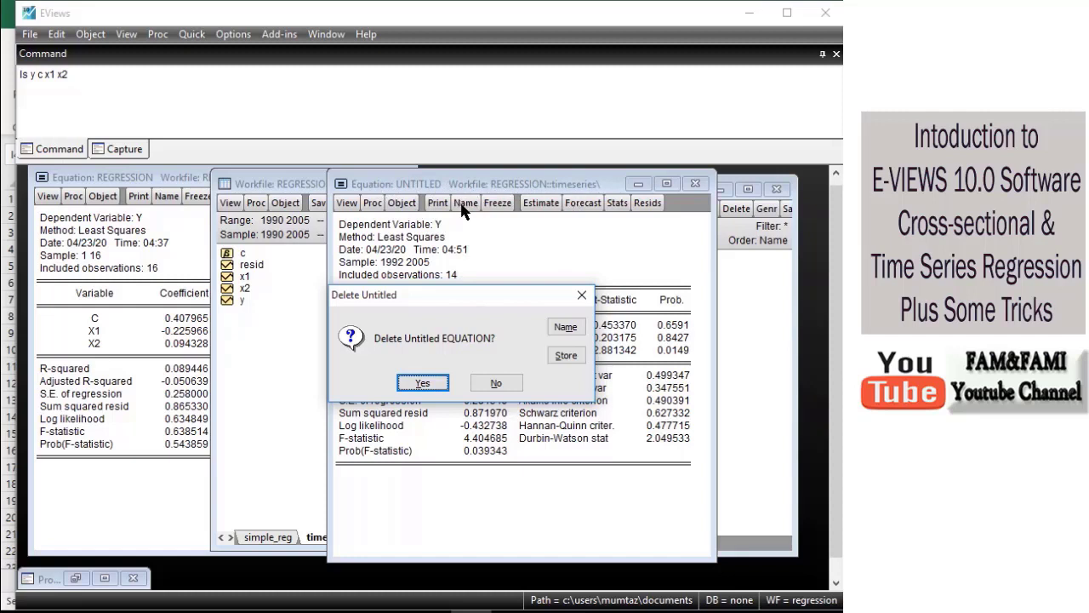
pyautogui.click(430, 382)
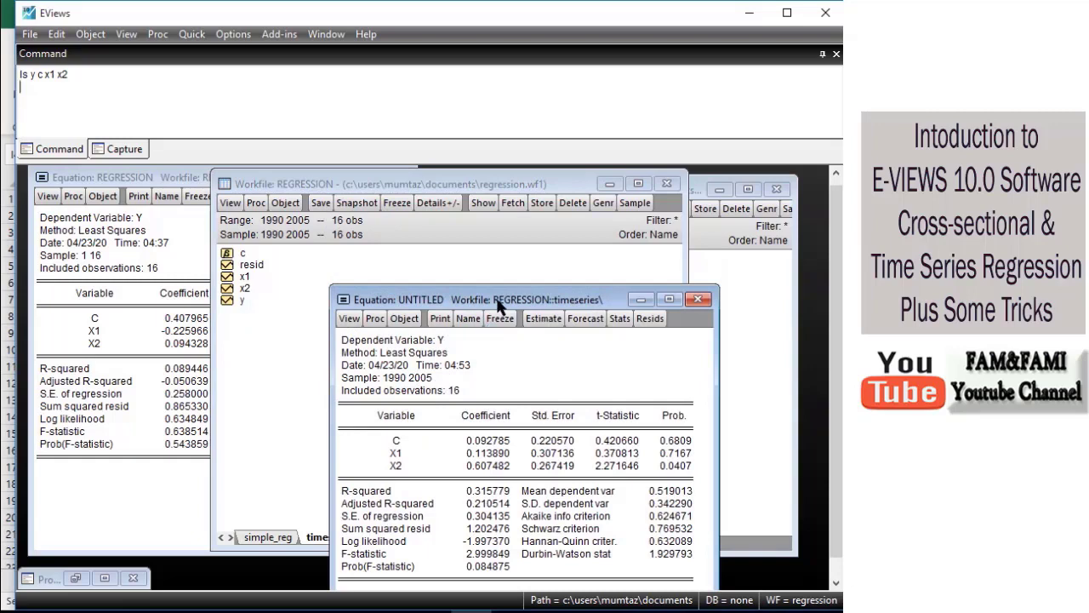
pyautogui.moveTo(482, 299); pyautogui.dragTo(451, 188)
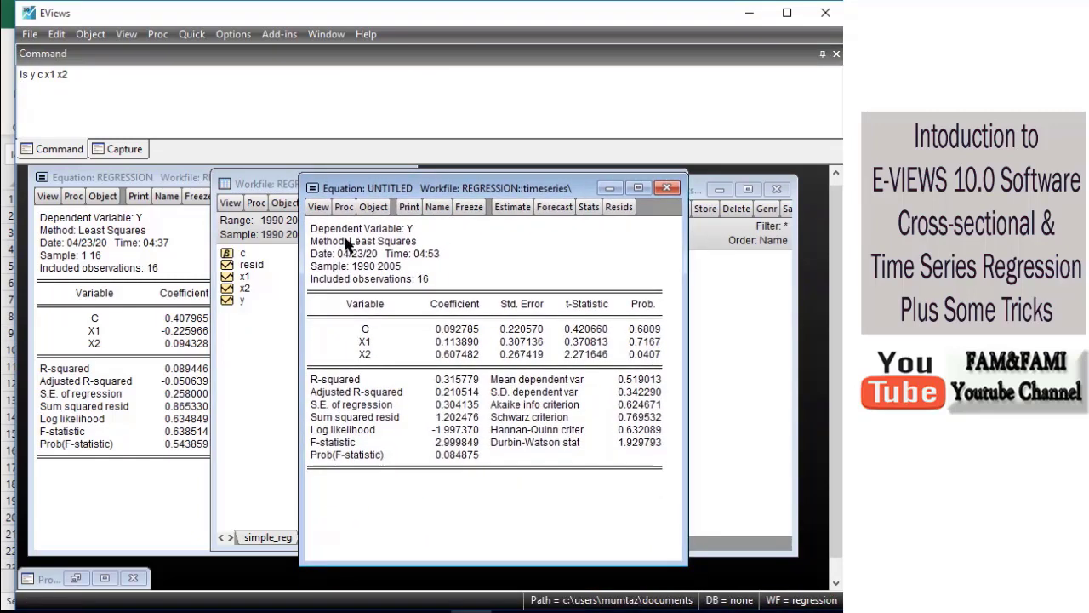
pyautogui.moveTo(321, 227); pyautogui.dragTo(481, 340)
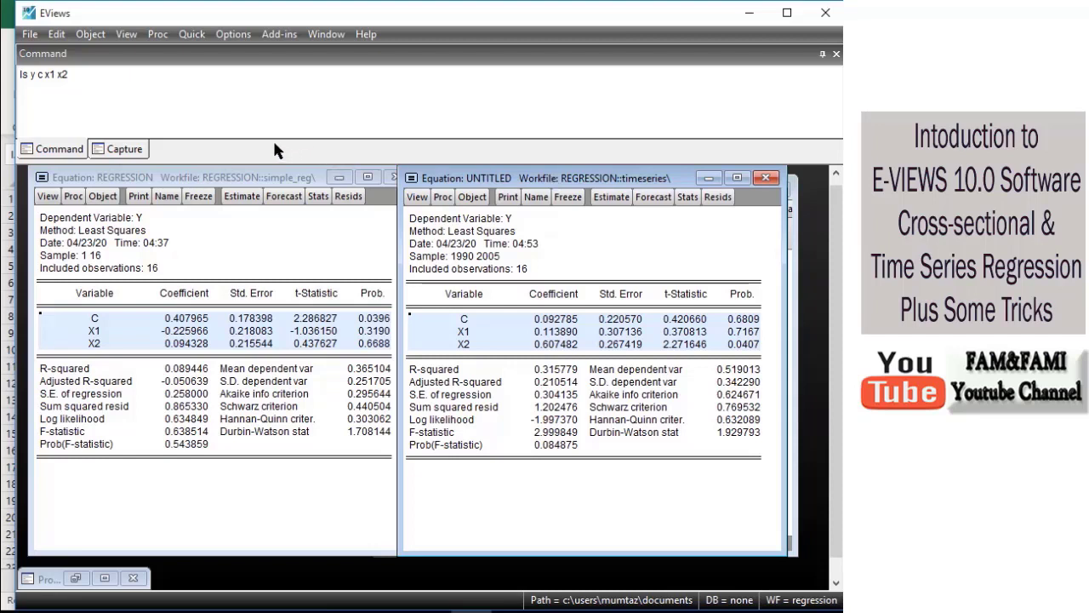
# Step: Review the captured command log for the commands behind the page creation, page selection and y c x1 x2 estimation
pyautogui.click(124, 150)
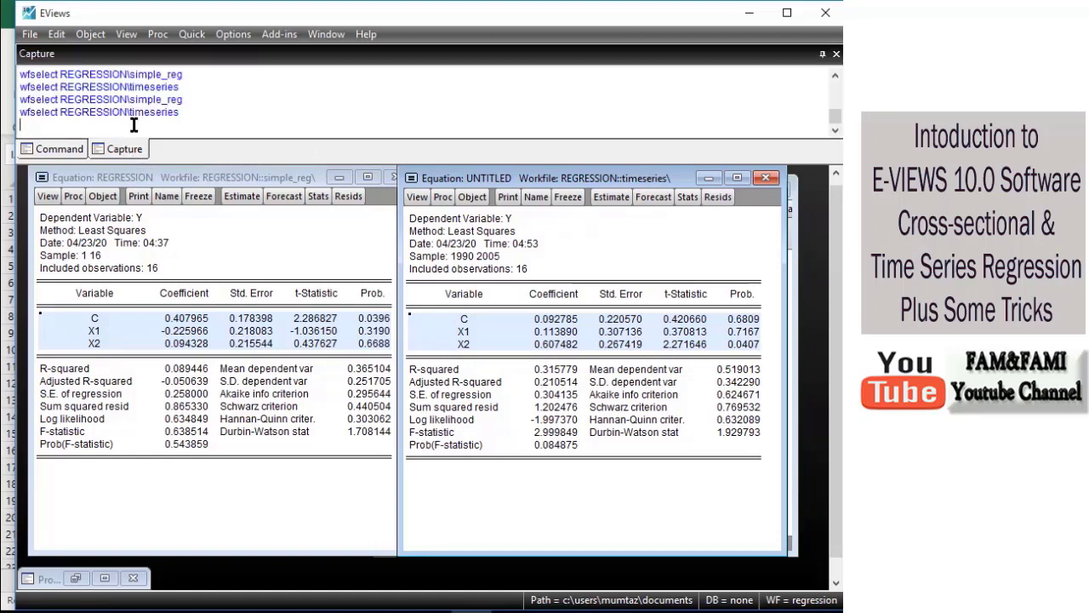
pyautogui.click(835, 75)
pyautogui.click(835, 74)
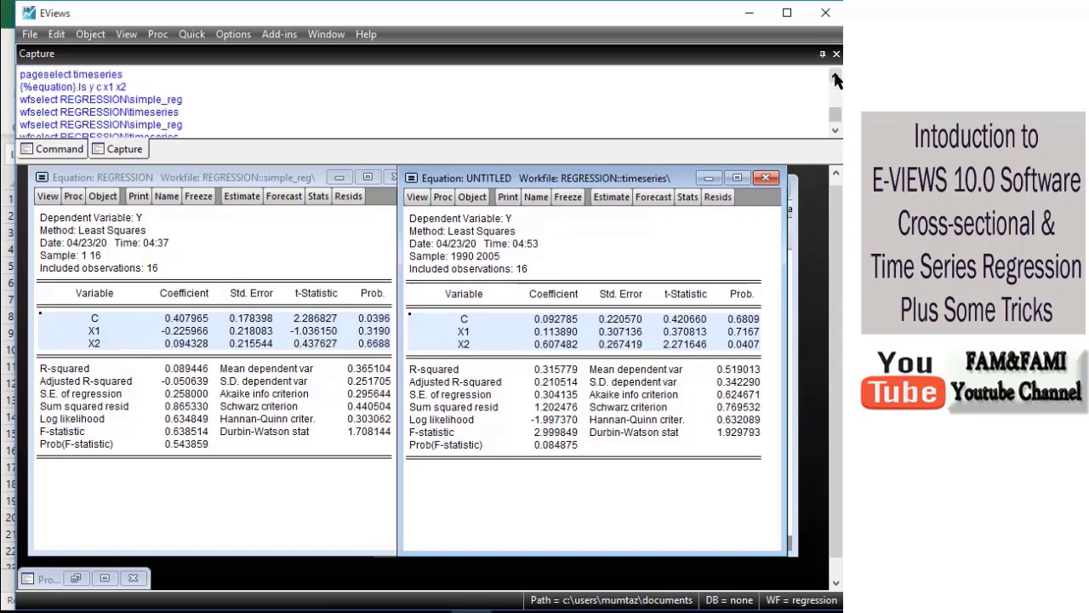
pyautogui.click(835, 77)
pyautogui.click(835, 77)
pyautogui.click(835, 77)
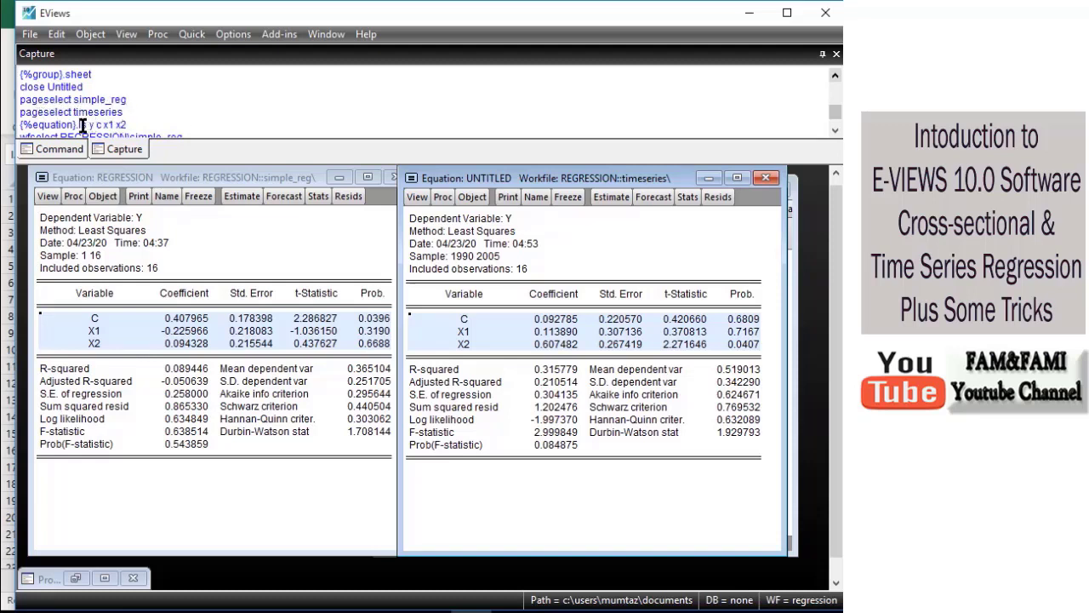
pyautogui.click(835, 131)
pyautogui.click(835, 131)
pyautogui.click(834, 131)
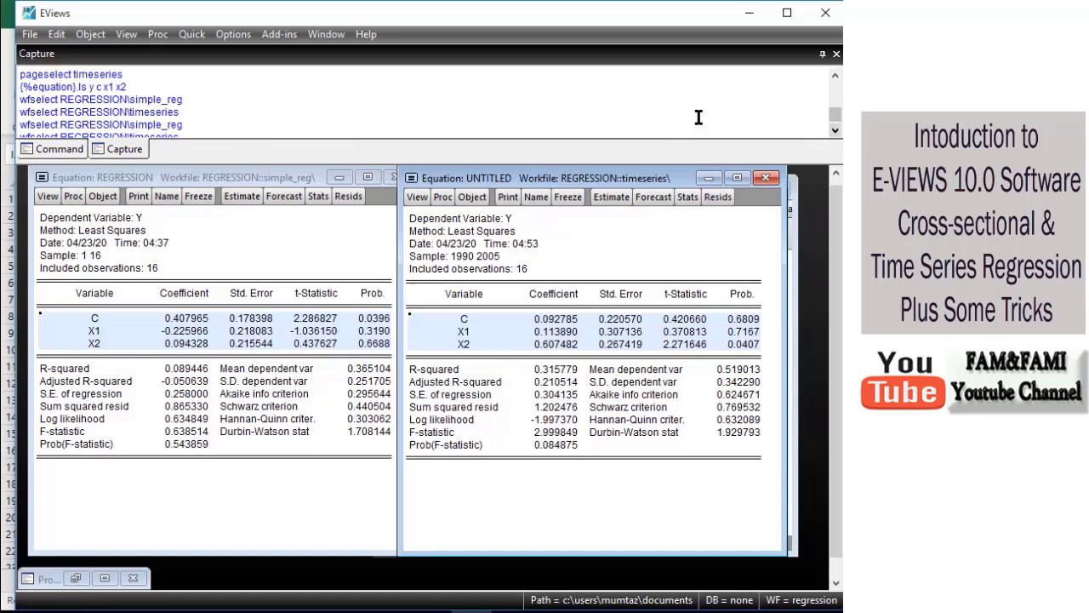
pyautogui.click(835, 94)
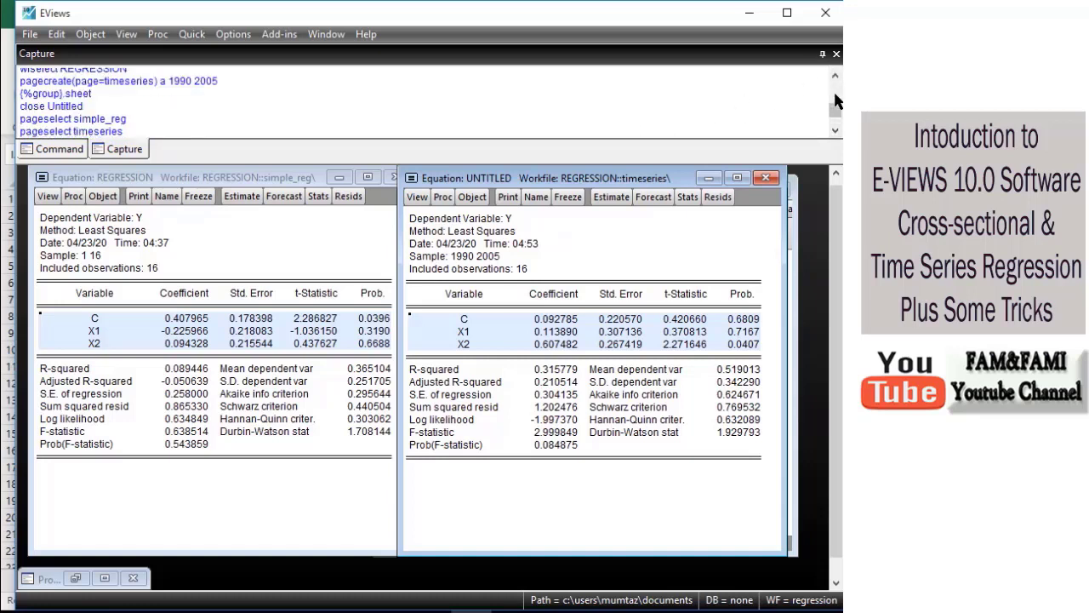
pyautogui.click(835, 94)
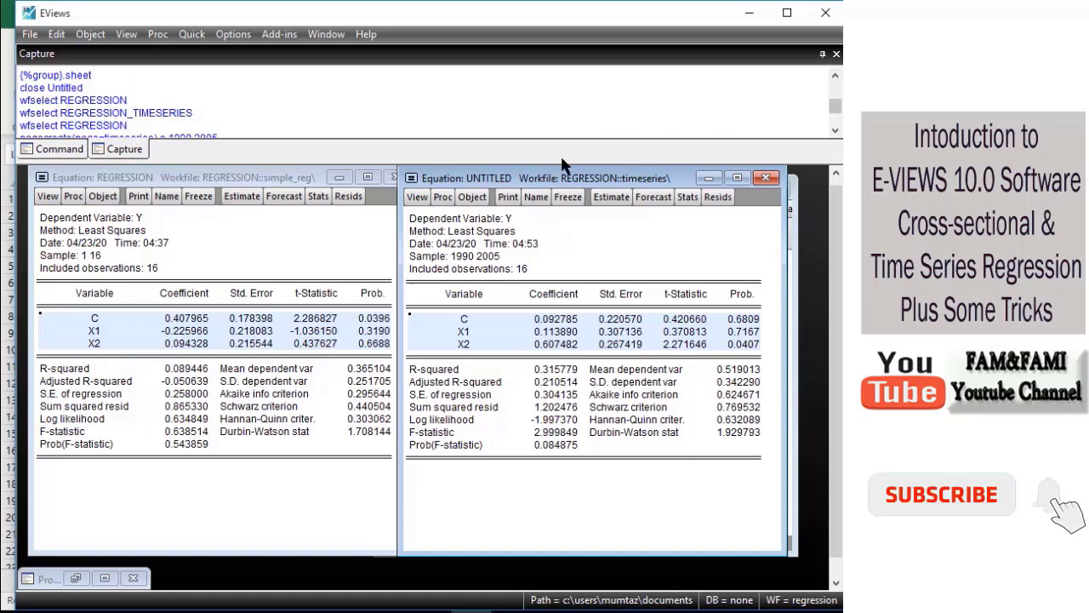
# Step: Save the REGRESSION workfile
pyautogui.click(30, 34)
pyautogui.click(38, 90)
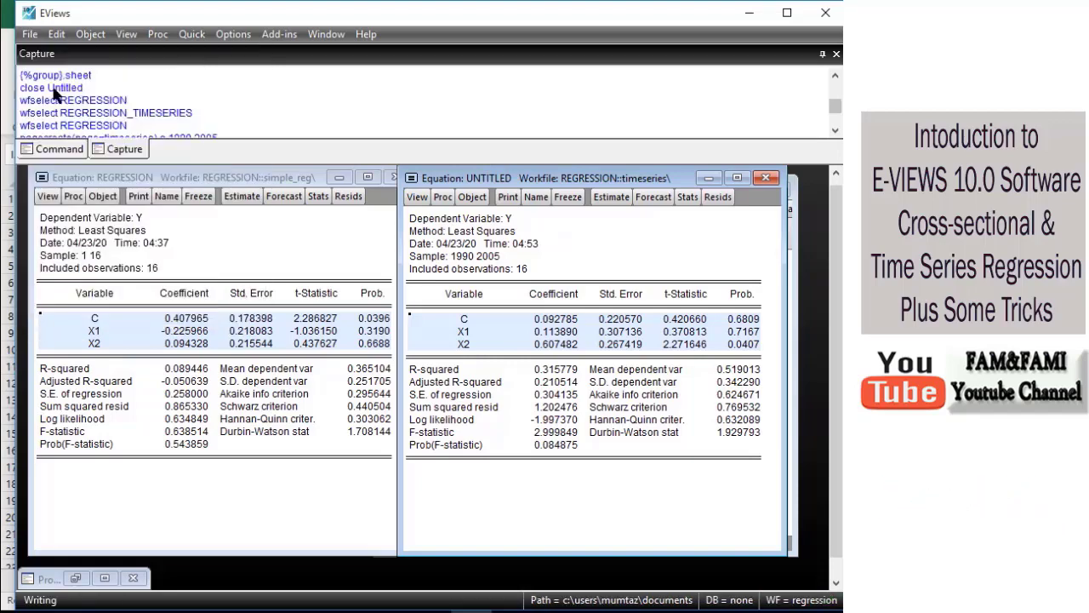